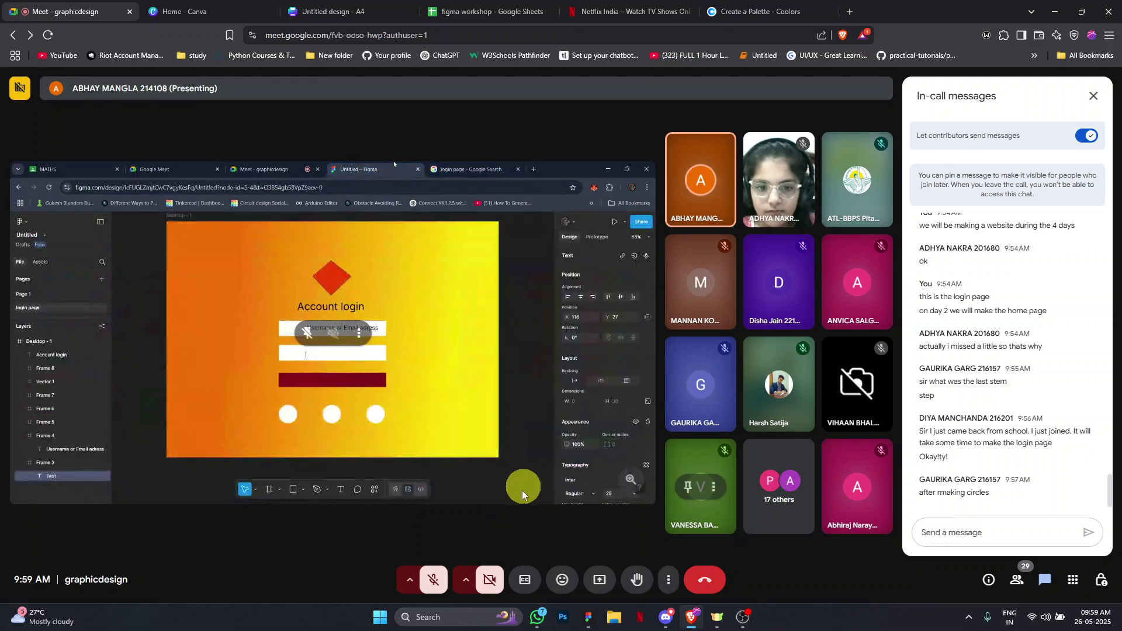
Hide the in-call messages and close the Netflix and Coolors browser tabs
click(1089, 95)
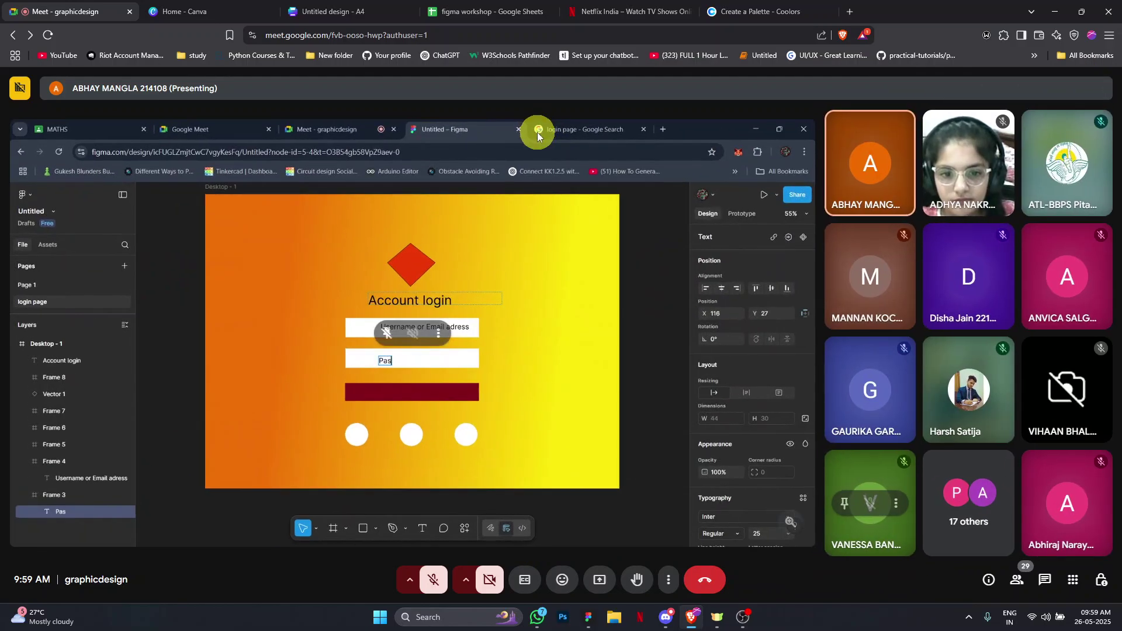
click(688, 14)
click(686, 13)
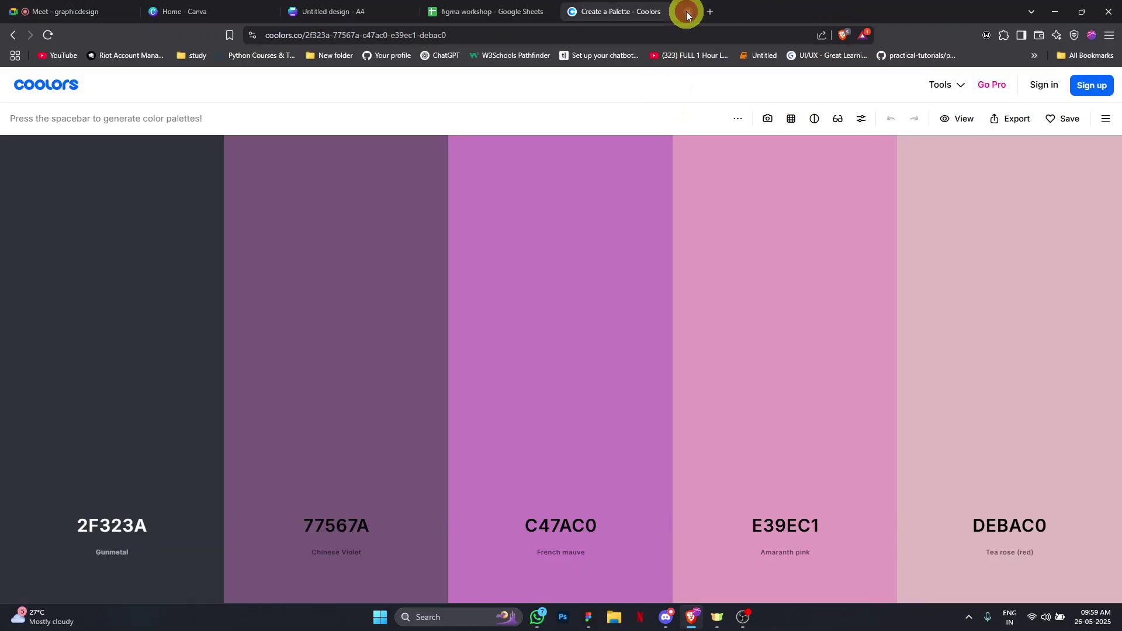
click(687, 13)
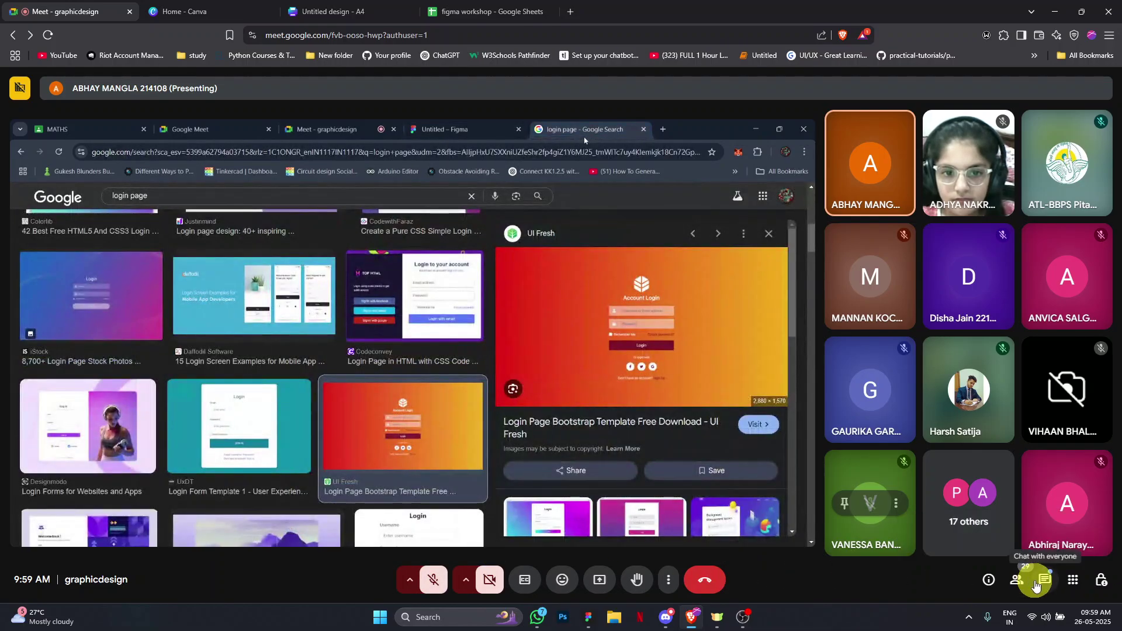
Show the in-call messages and unmute the microphone to speak to the participants, muting it again when done
click(1037, 584)
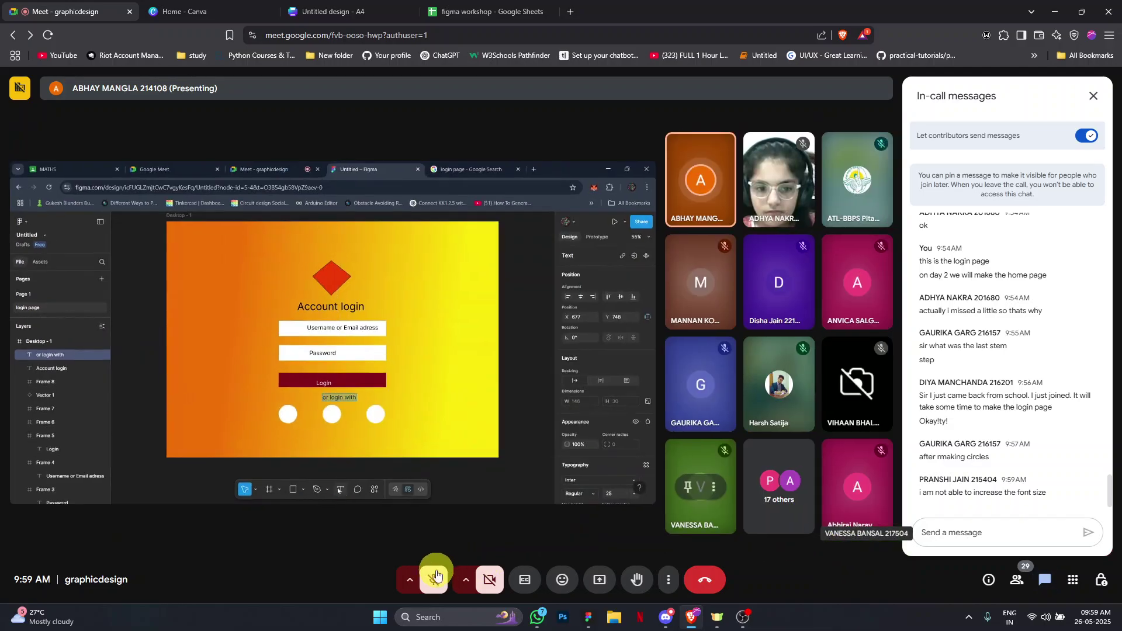
click(435, 580)
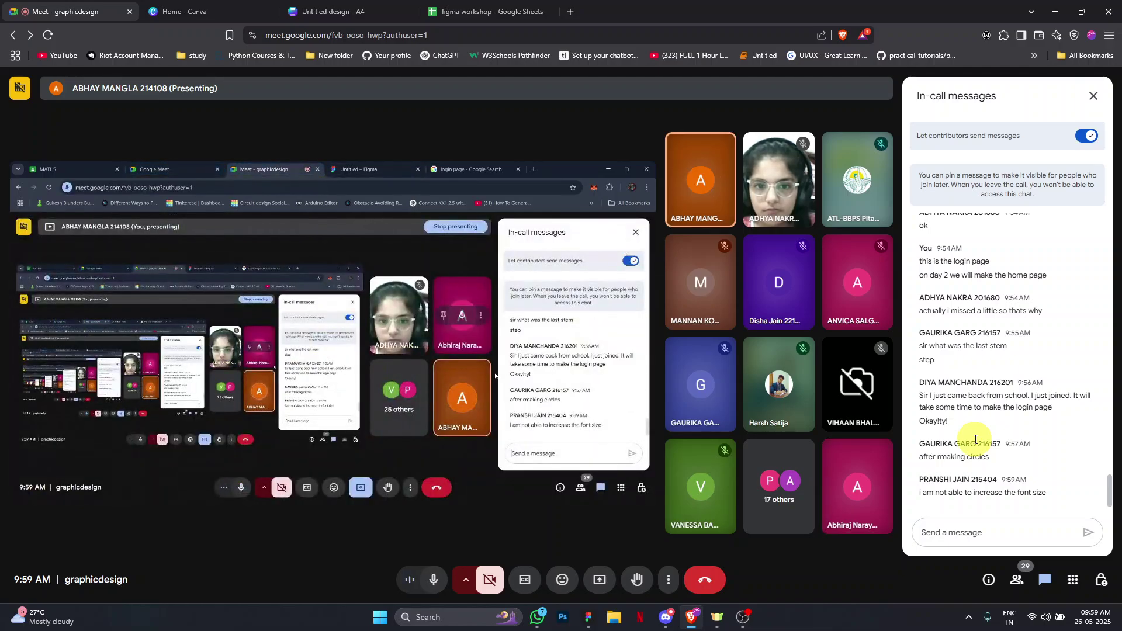
click(433, 580)
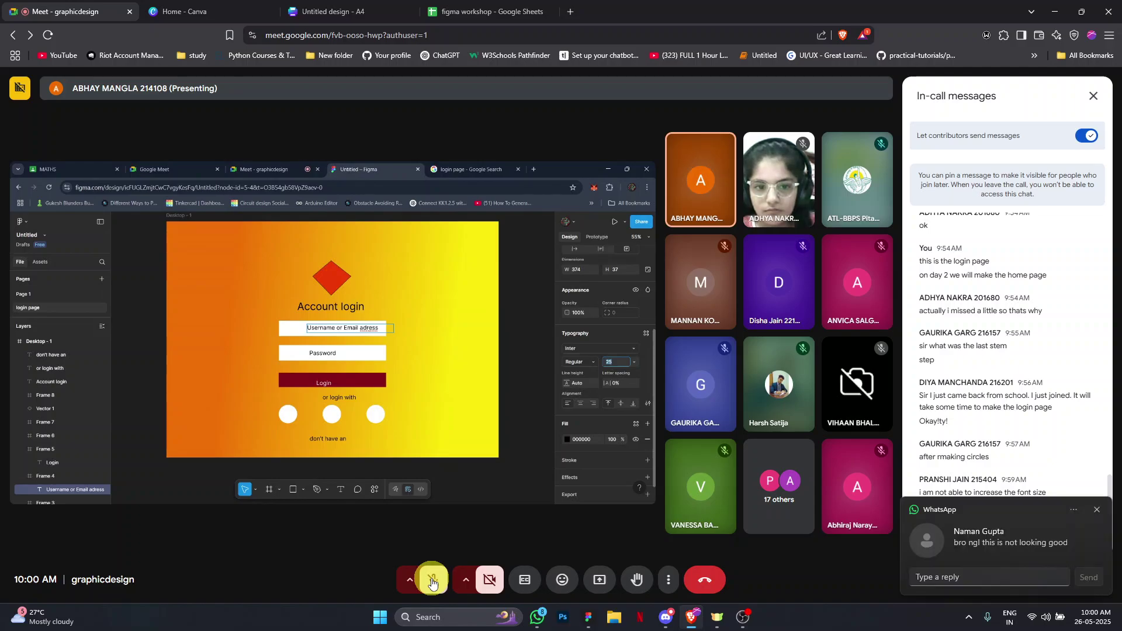
Answer the incoming WhatsApp message with "ik" and "kal se project mai karaunga", and return to the meeting
click(966, 544)
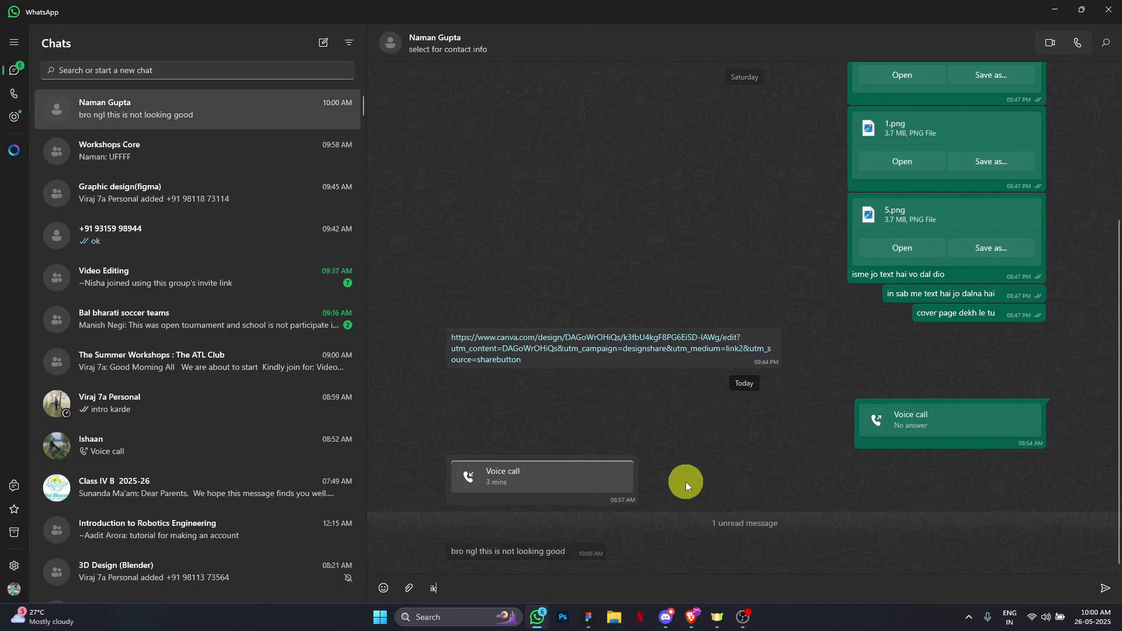
text(ik)
key(Return)
text(kal se)
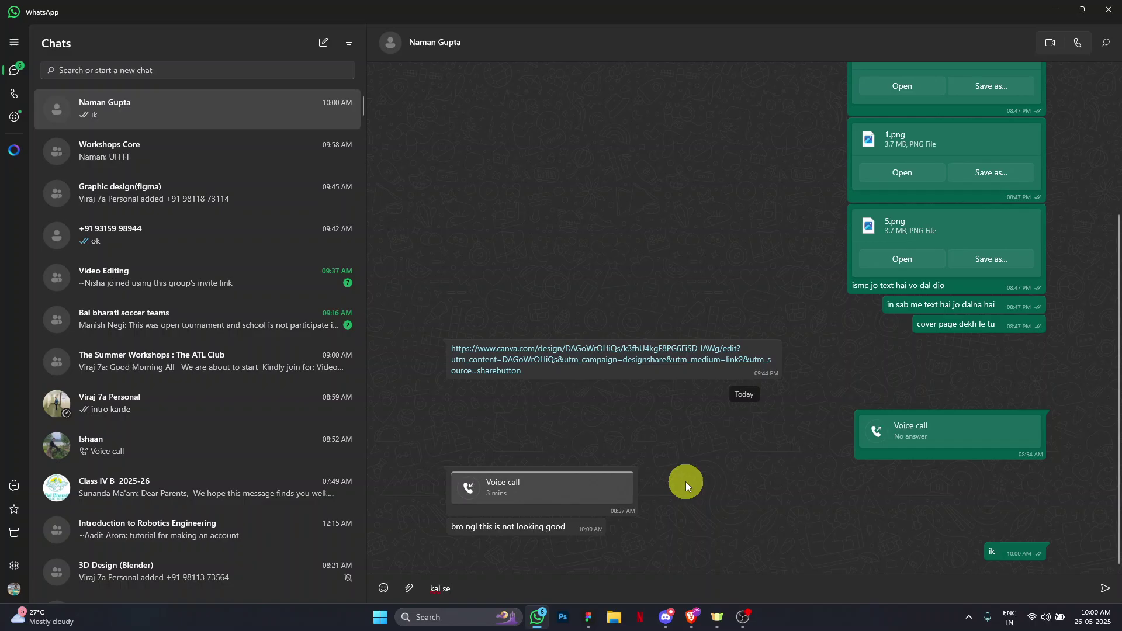
text( project mai karaunga)
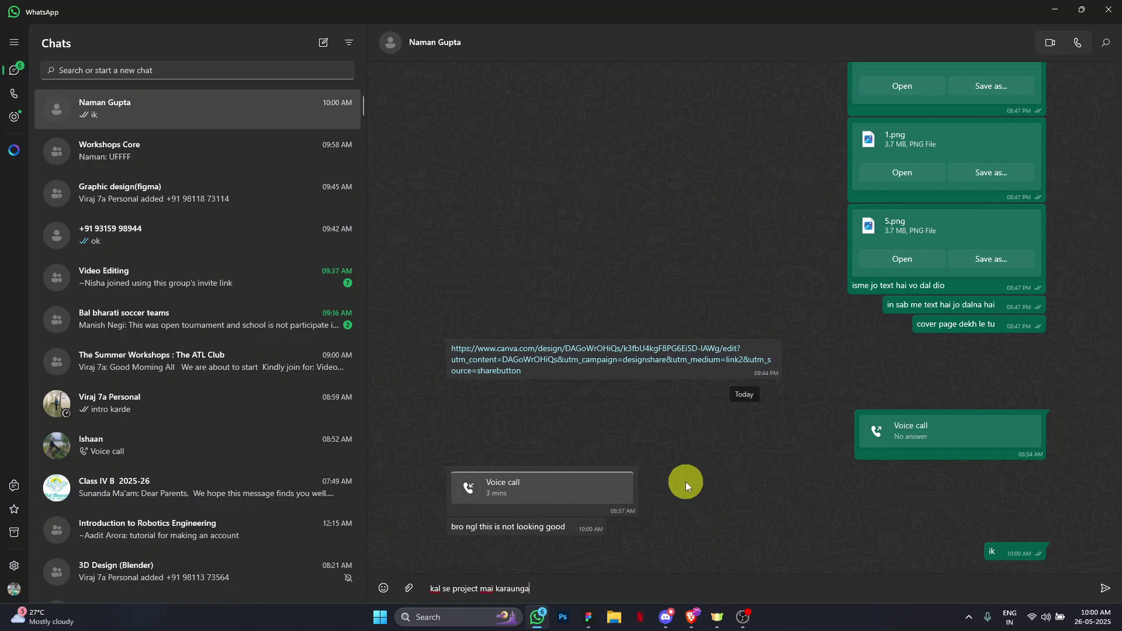
key(Return)
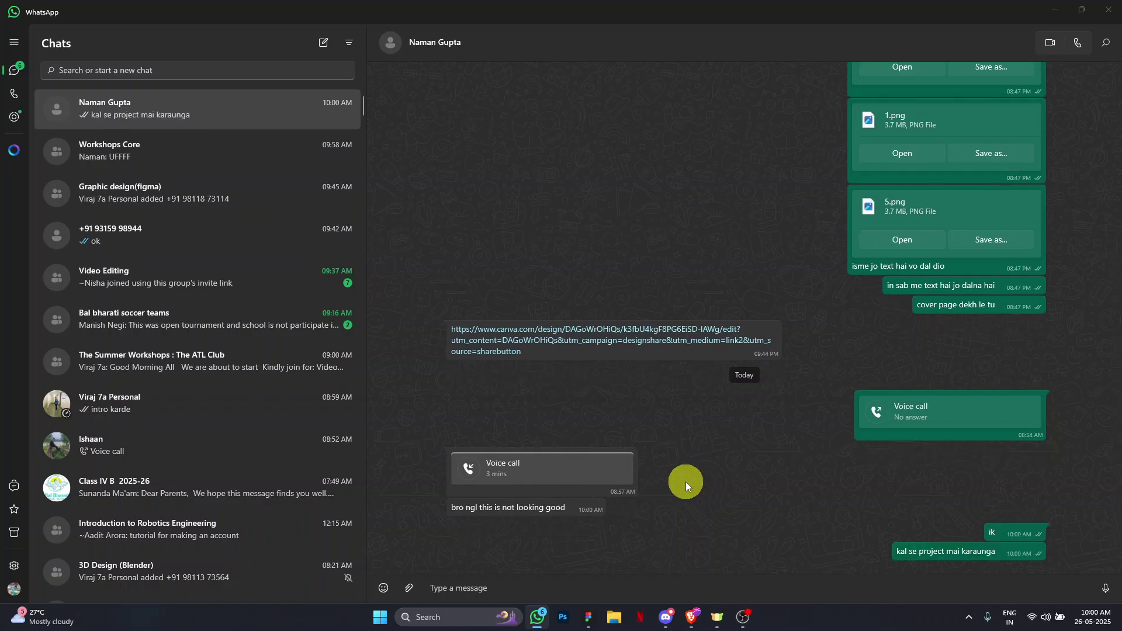
key(alt+Tab)
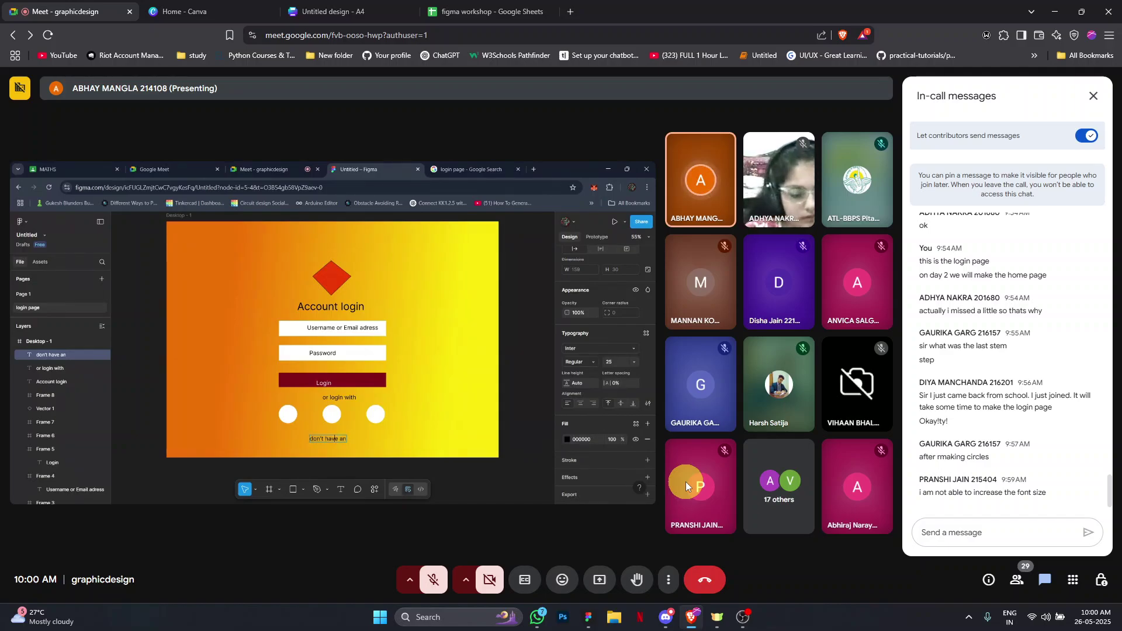
Go back to the WhatsApp chat, write a reply beginning with "tu doubt", and return to the meeting
key(alt+Tab)
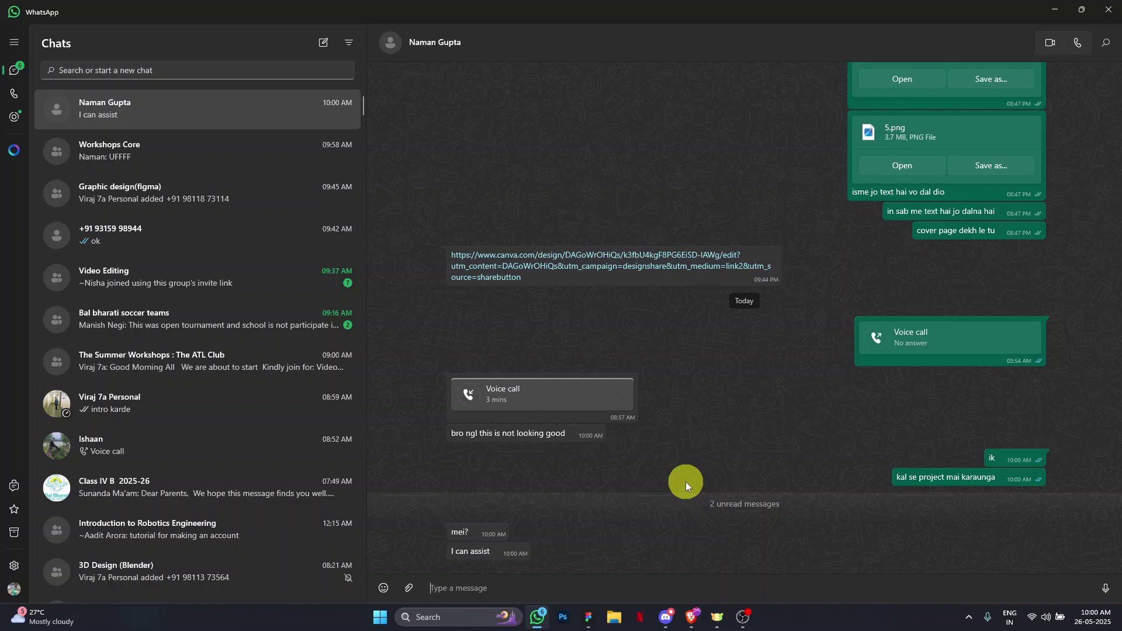
text(tu doubt)
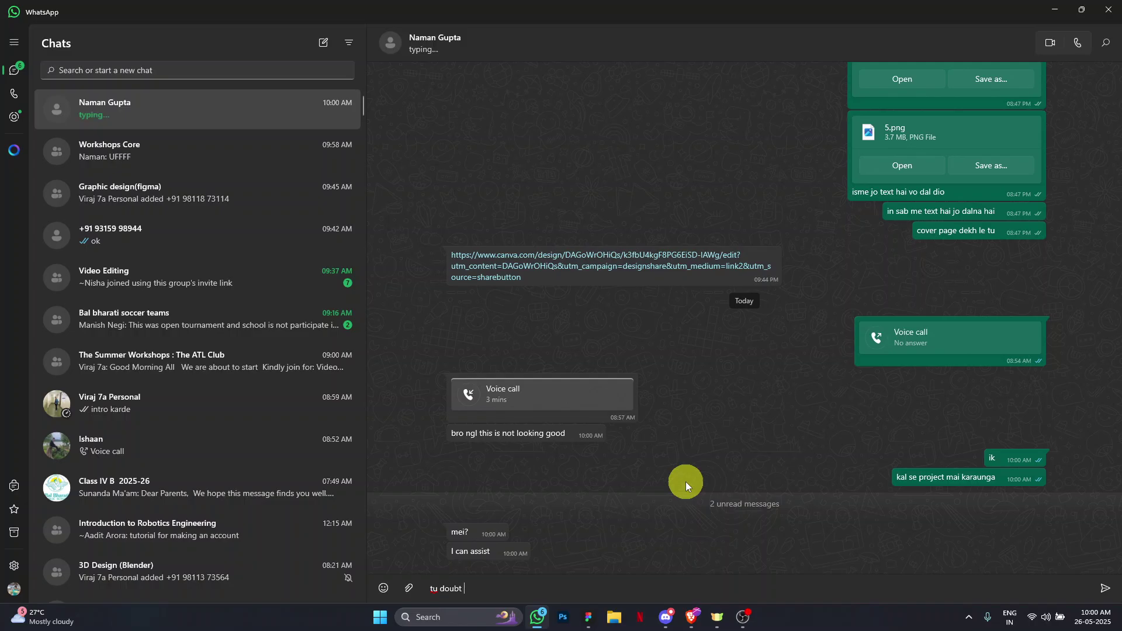
key(alt+Tab)
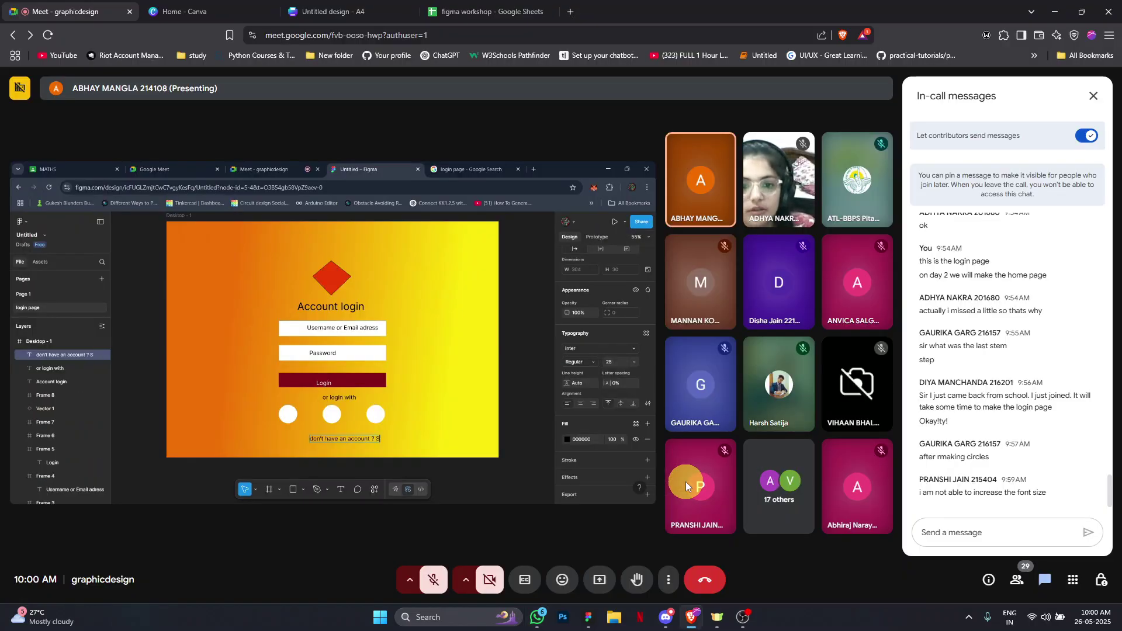
key(alt+Tab)
key(alt+Tab)
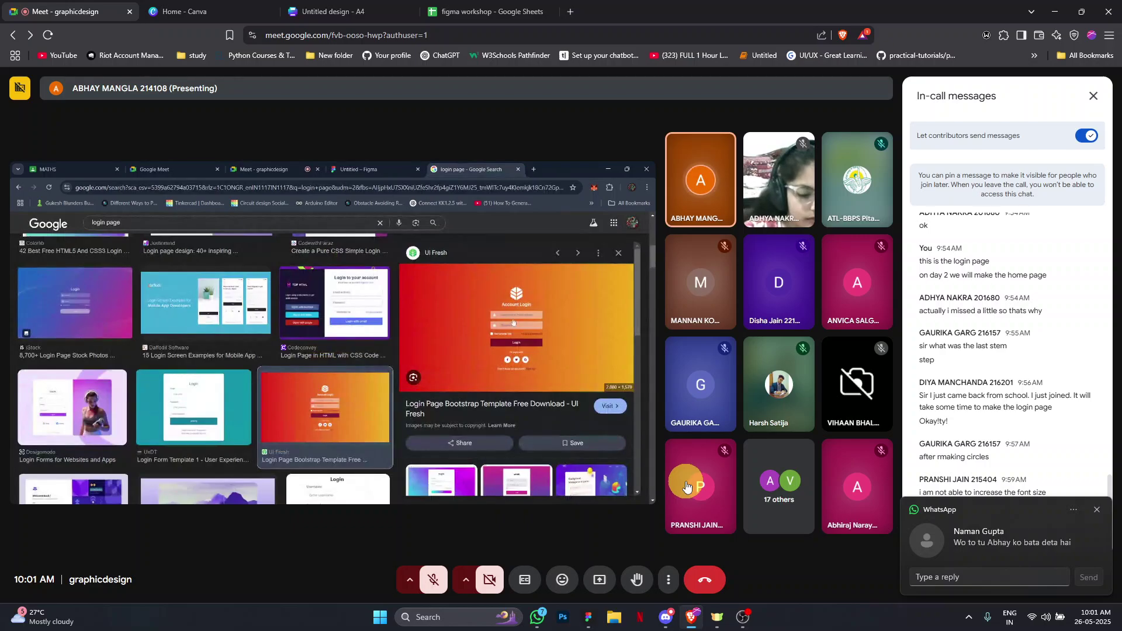
Dismiss the WhatsApp notification and check in OBS whether the session is being recorded, returning to the meeting
mouse_move(687, 486)
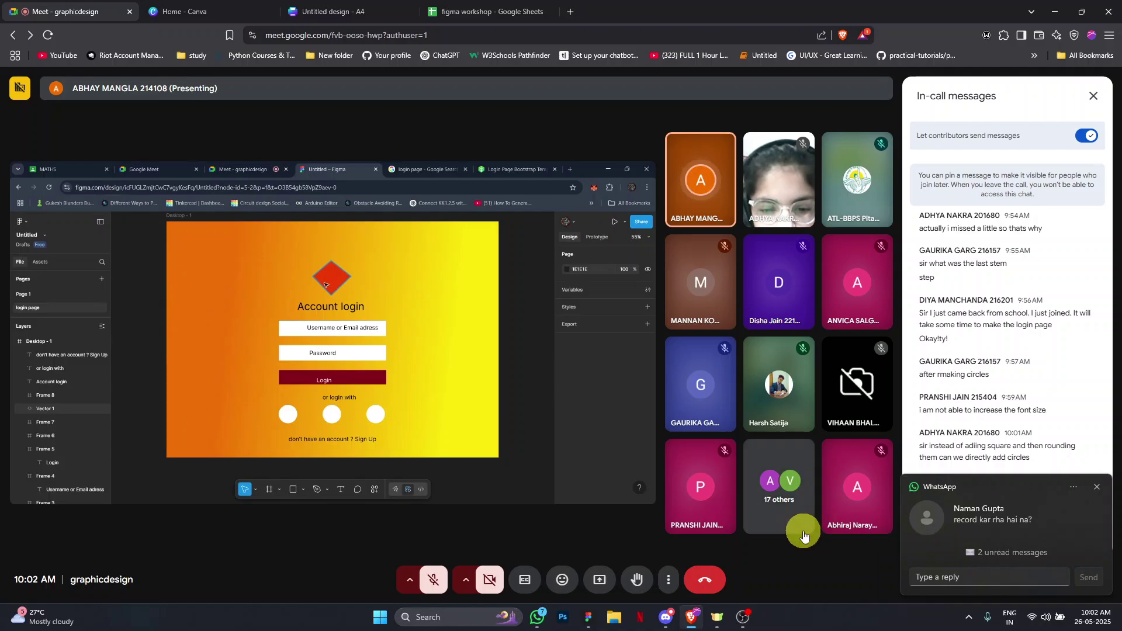
click(1097, 488)
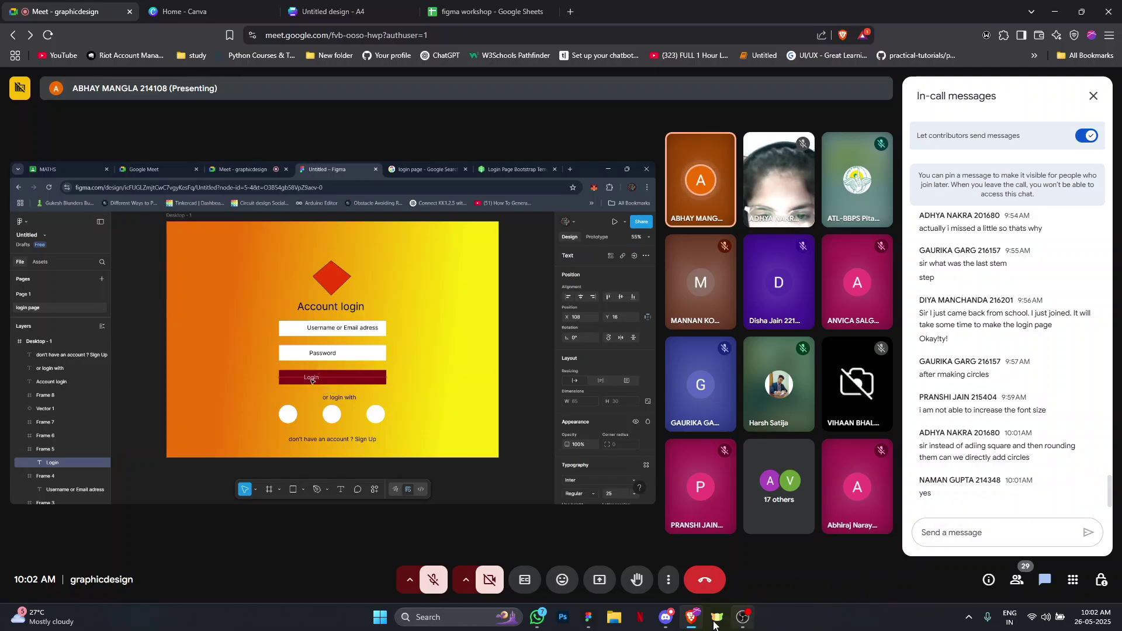
click(747, 617)
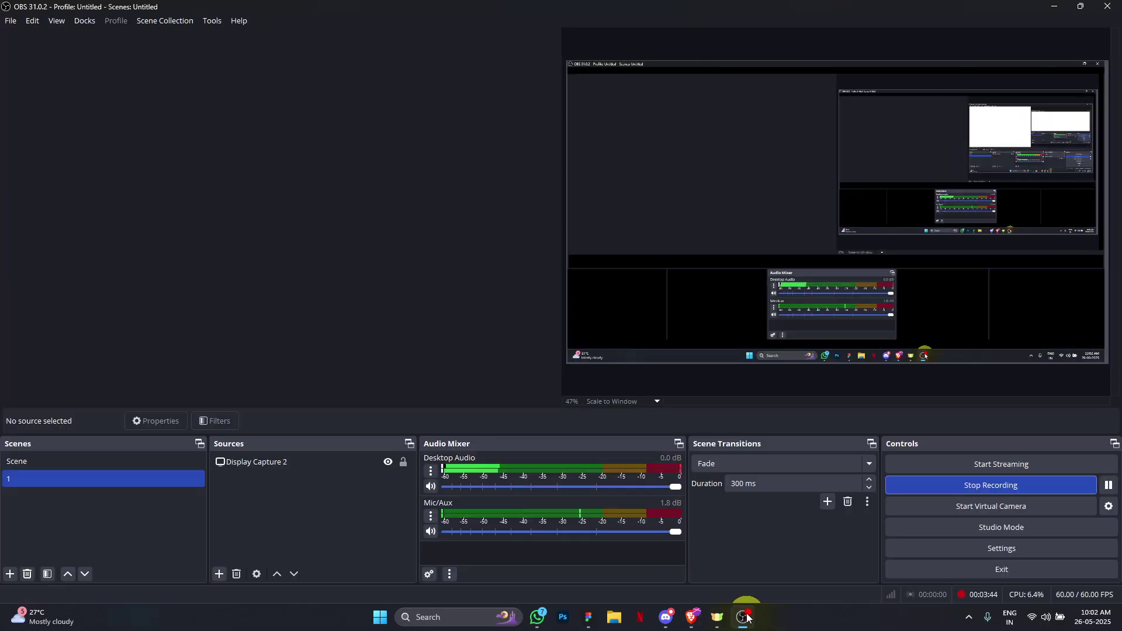
click(747, 617)
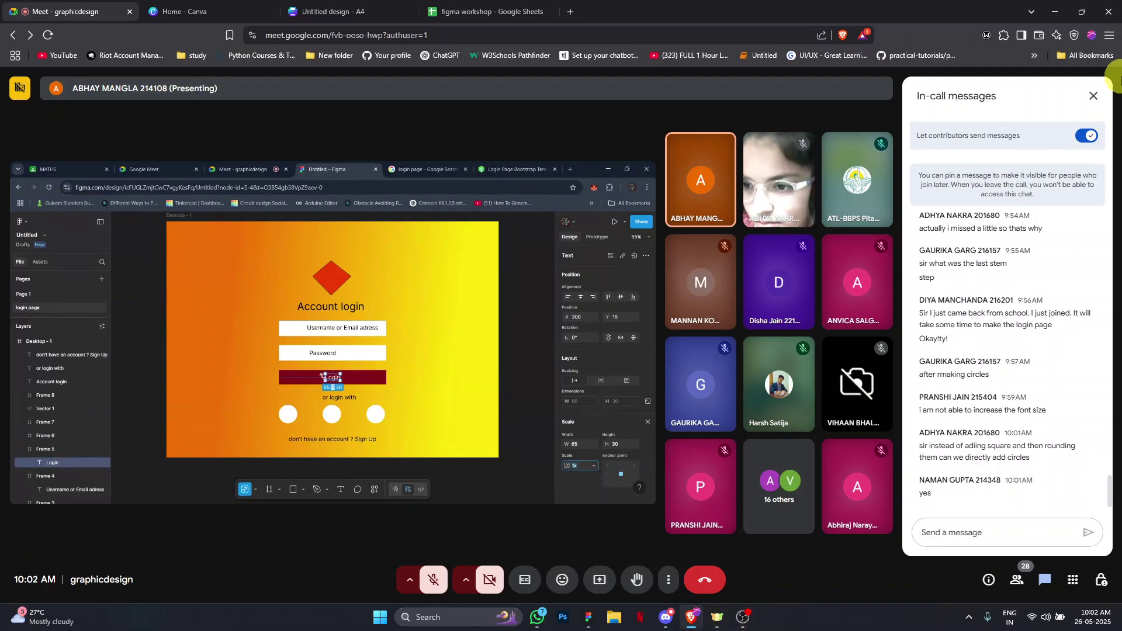
Hide the in-call messages and unmute the microphone to speak in the meeting
click(1094, 94)
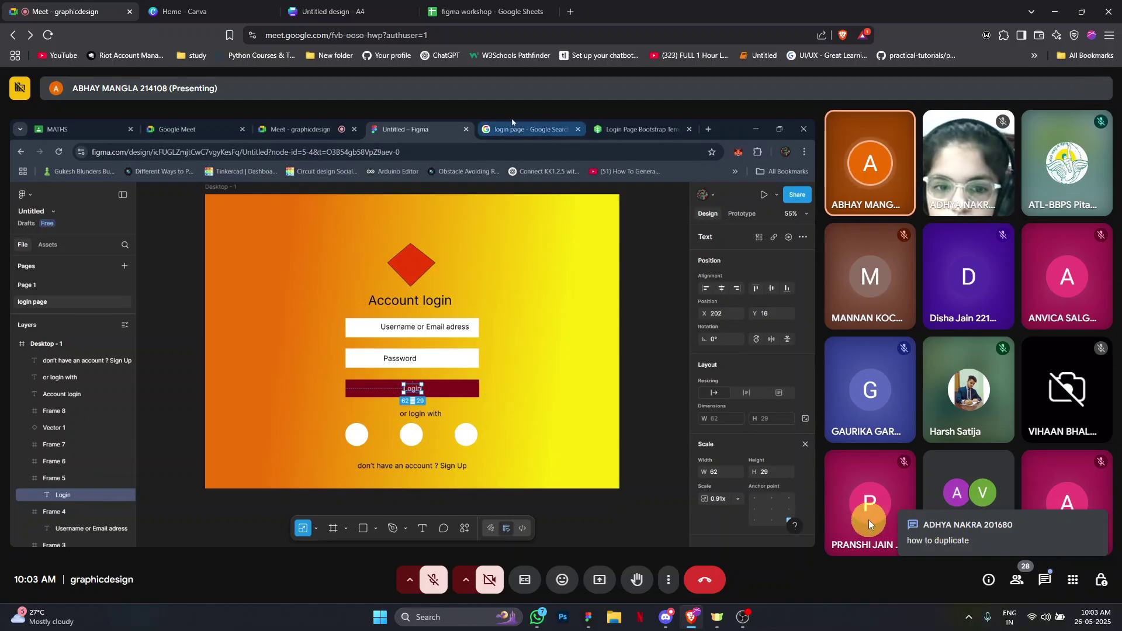
mouse_move(870, 524)
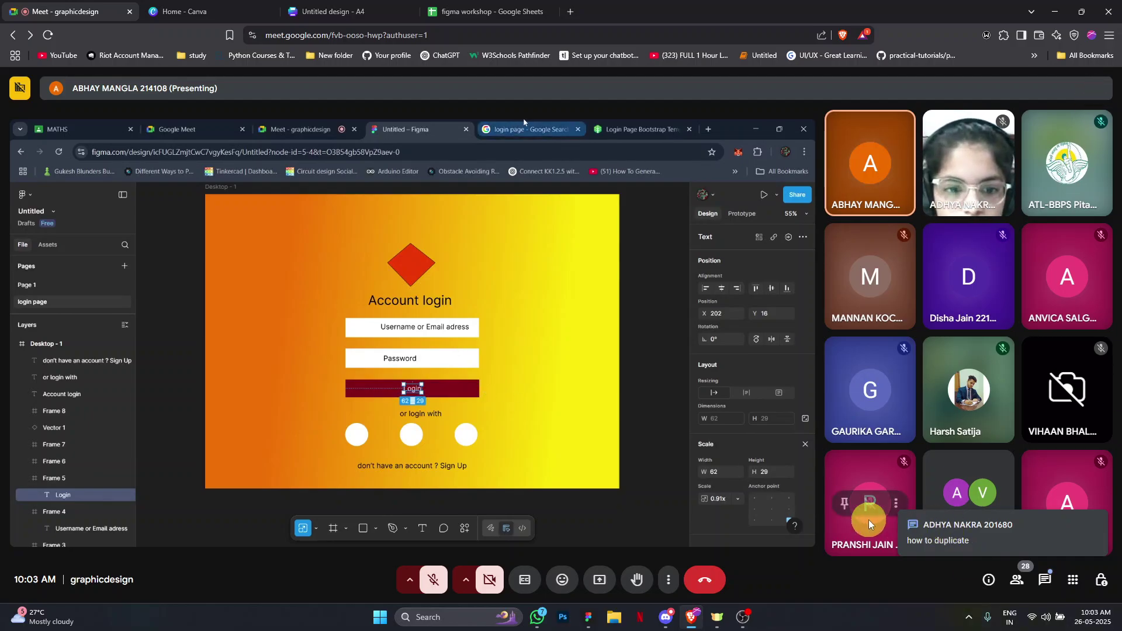
click(436, 578)
click(437, 579)
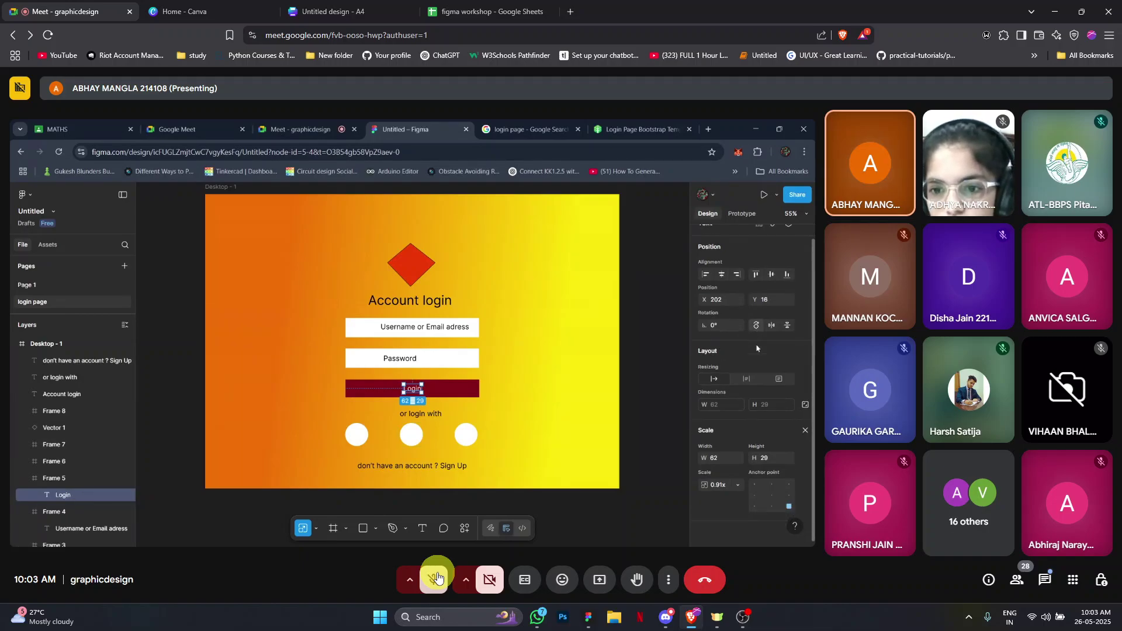
click(438, 579)
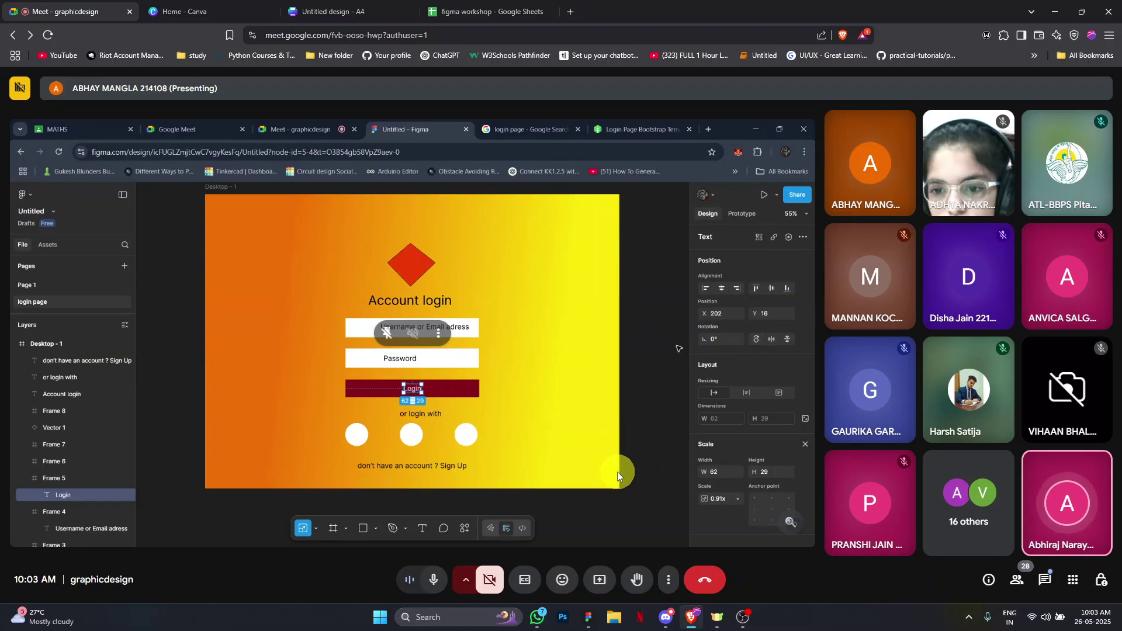
Show the in-call messages again and mute the microphone
click(1045, 582)
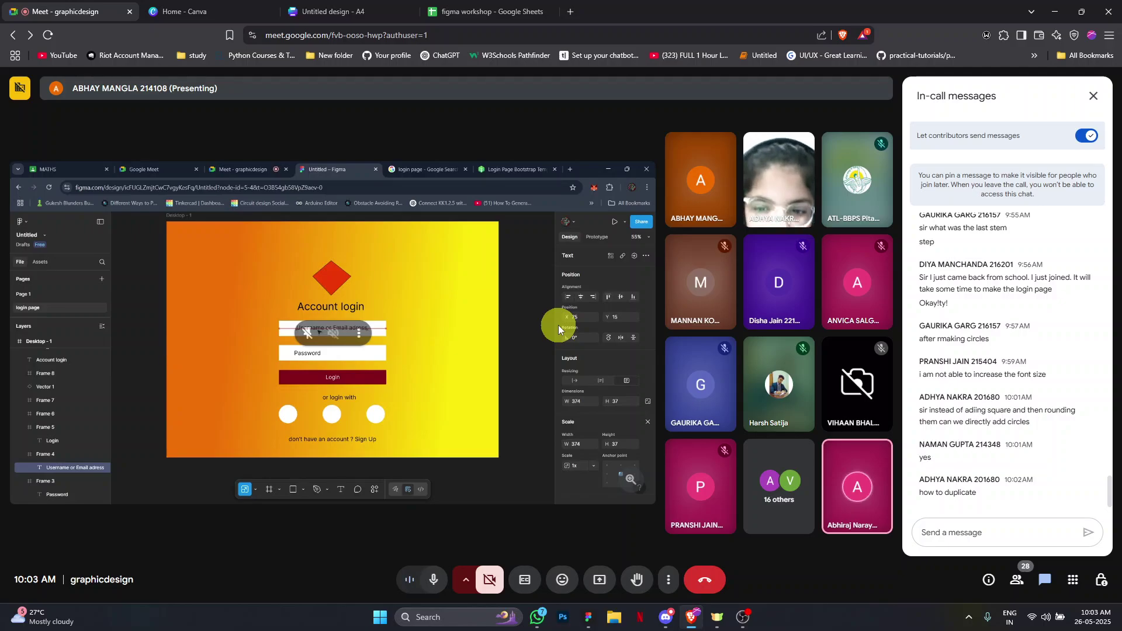
click(436, 583)
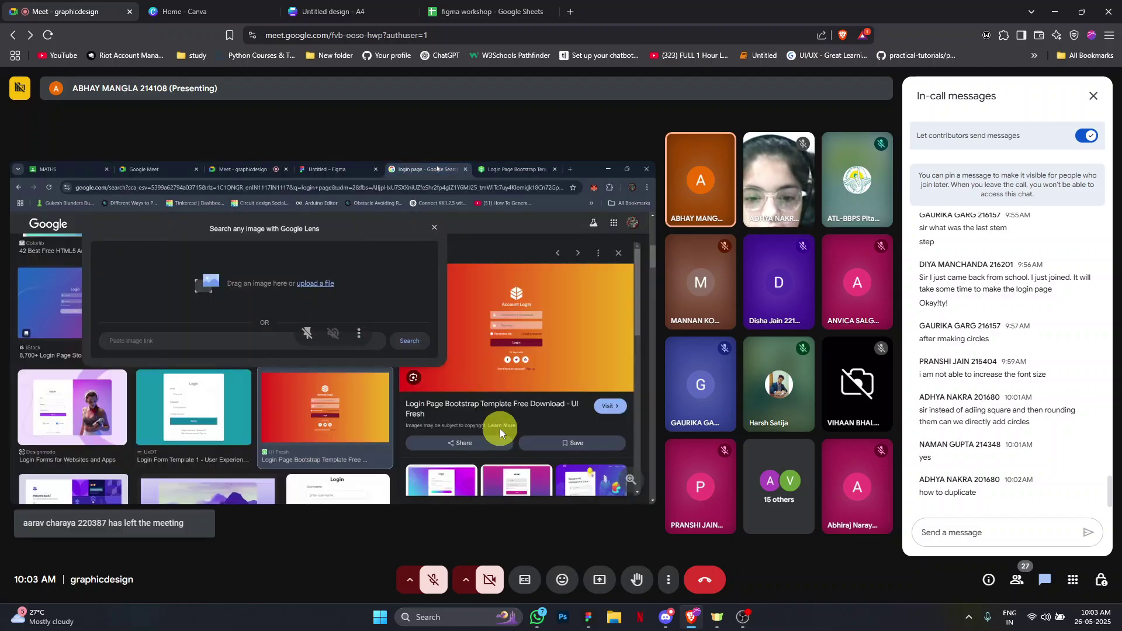
Check the recording status in OBS, return to the meeting, and dismiss the new WhatsApp notification
mouse_move(538, 615)
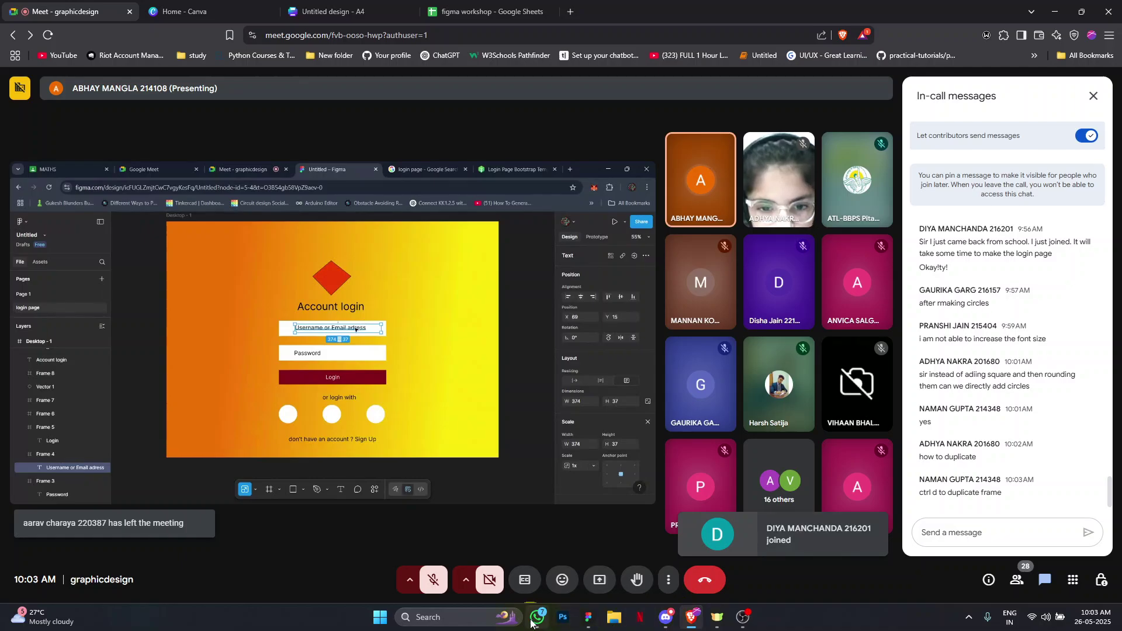
click(744, 620)
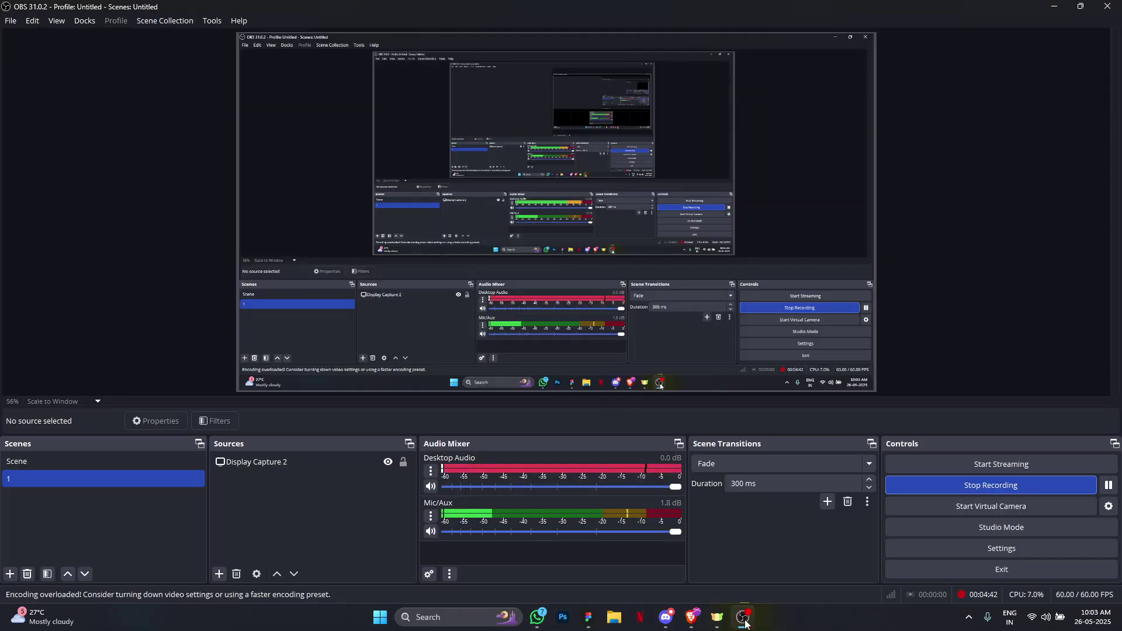
click(744, 621)
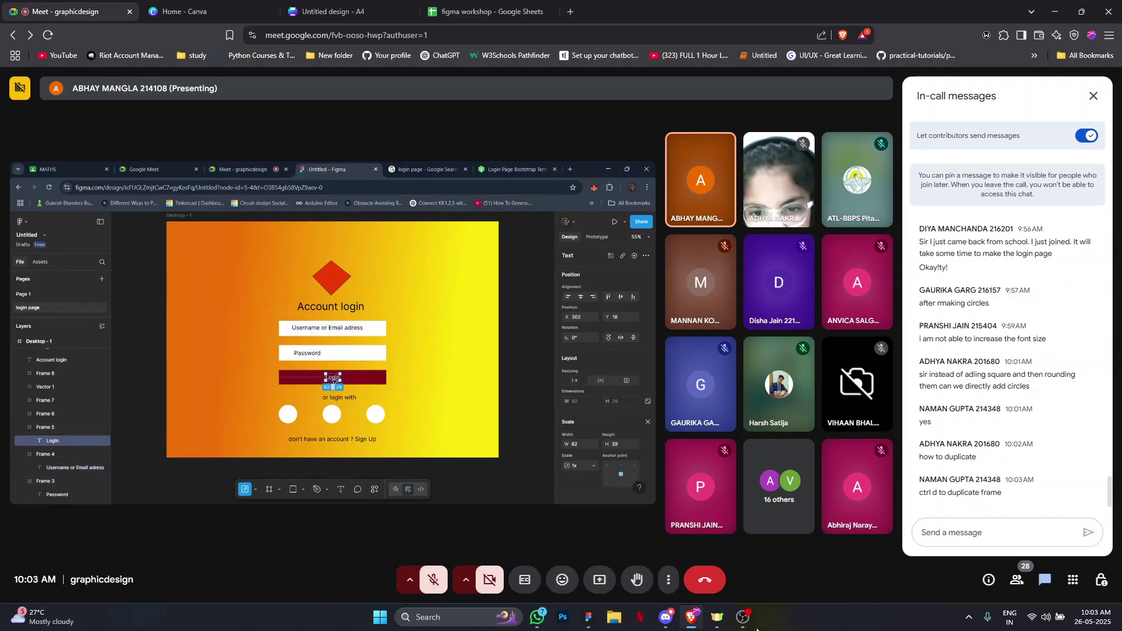
mouse_move(749, 627)
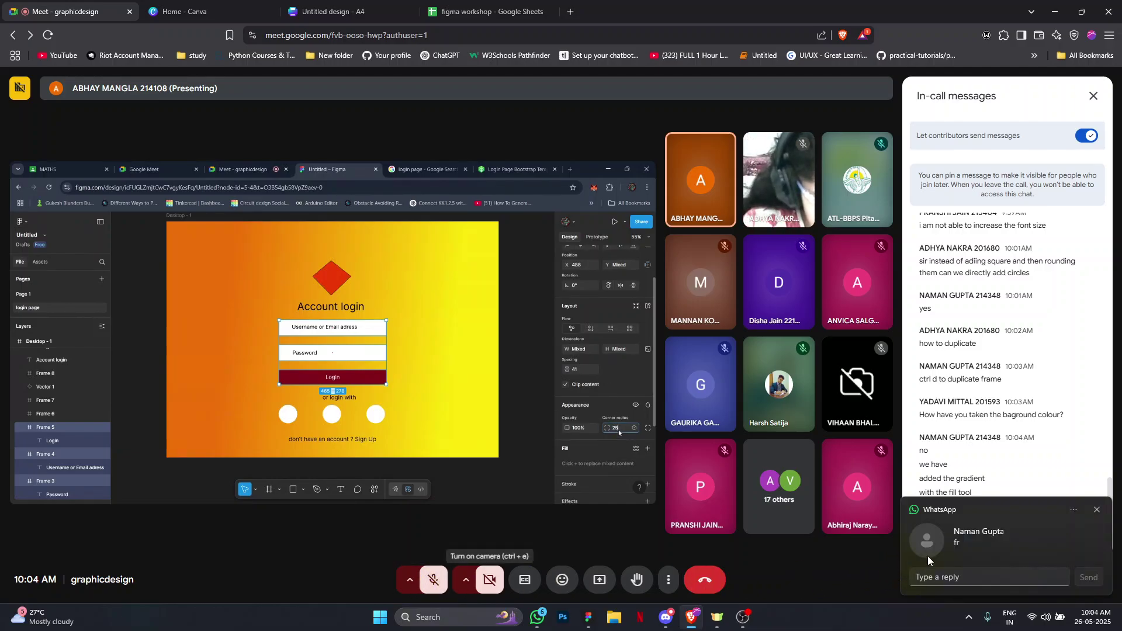
click(1100, 513)
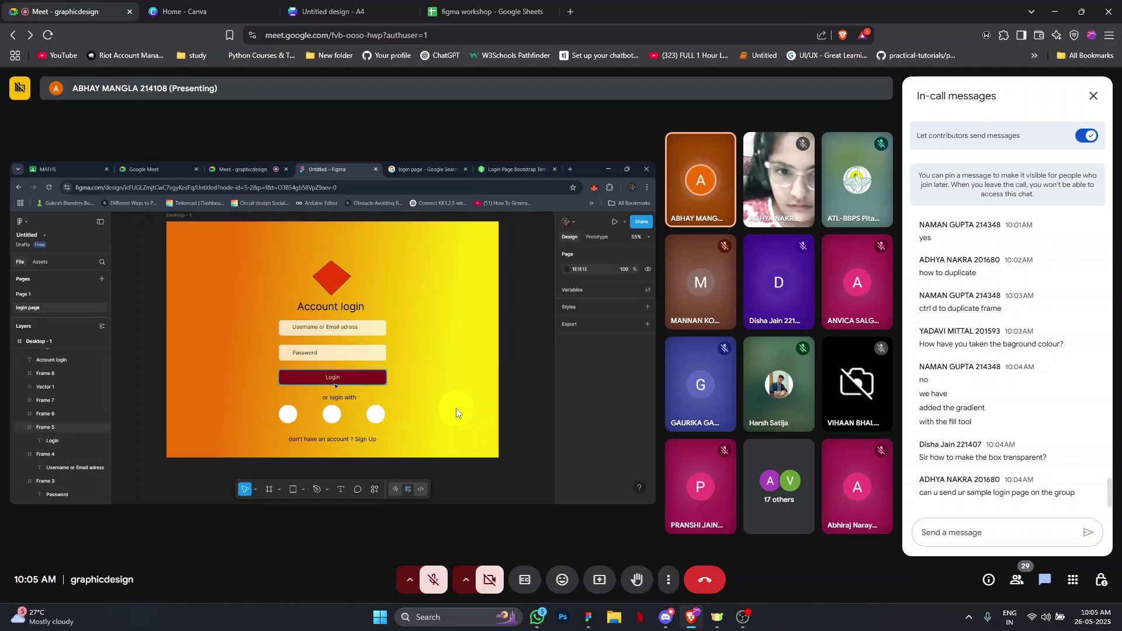
Post "it is there on the group" in the meeting chat and unmute the microphone to speak
click(1007, 536)
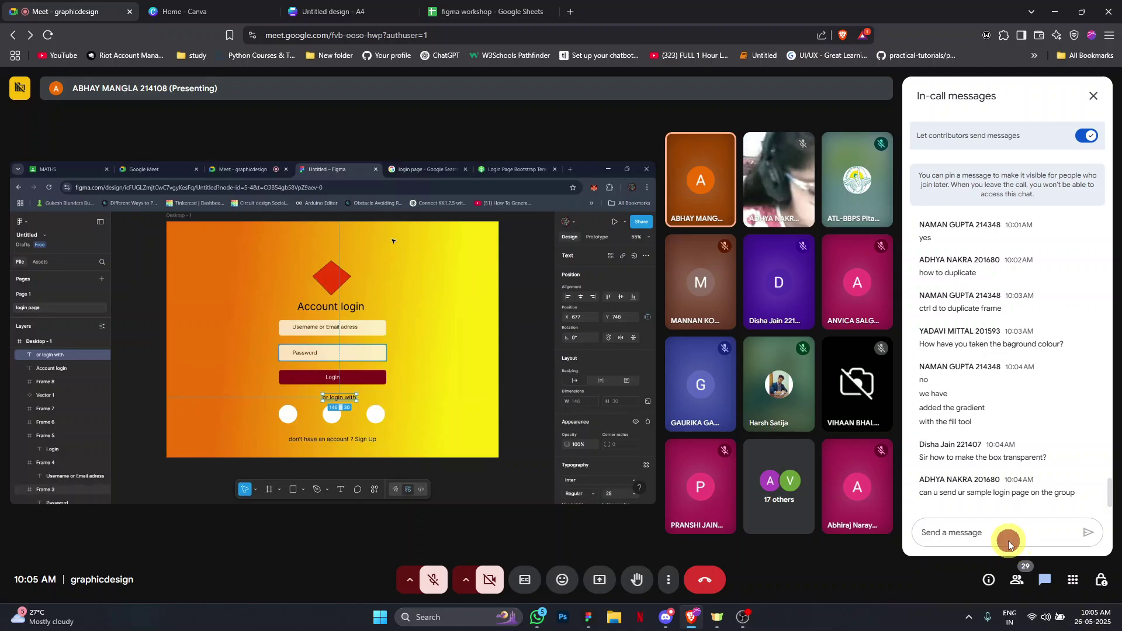
text(it is t)
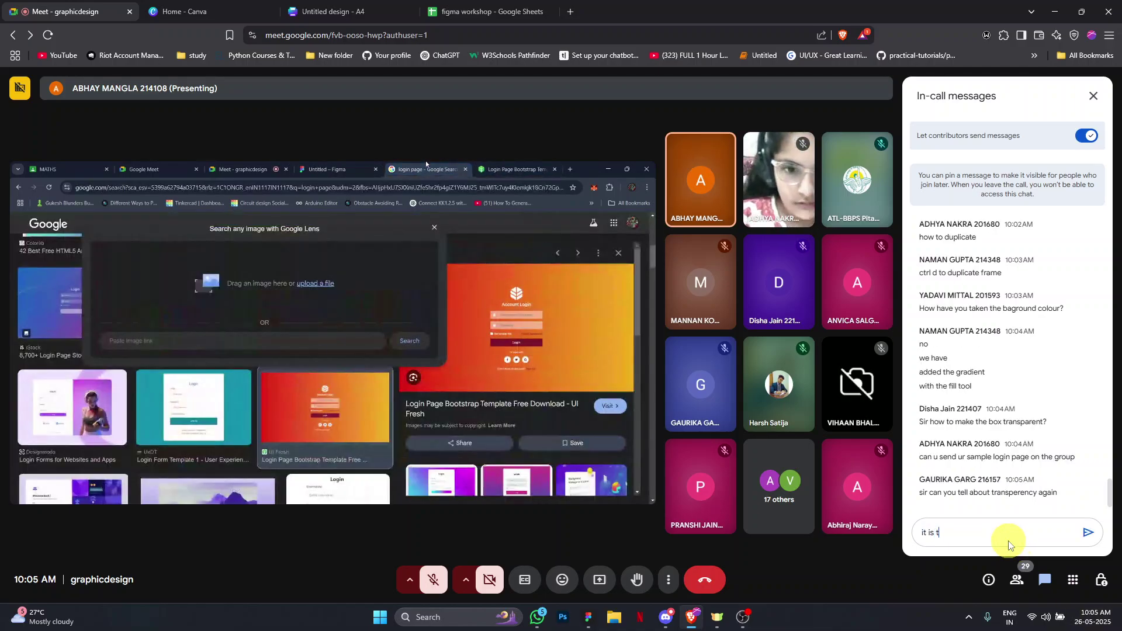
text(here on the )
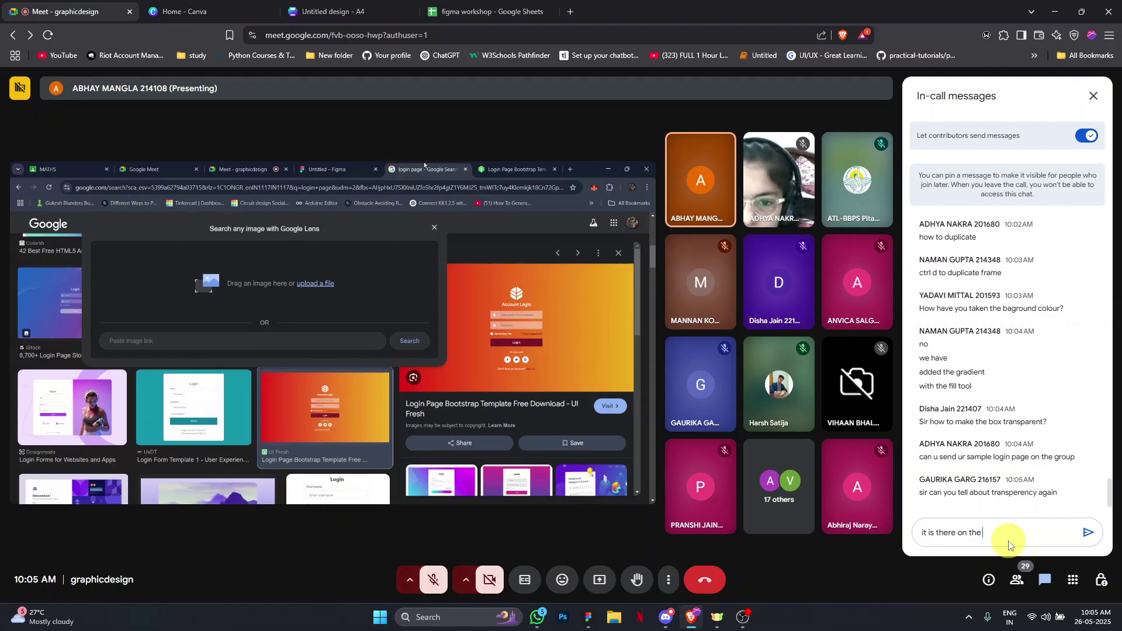
text(group)
key(Return)
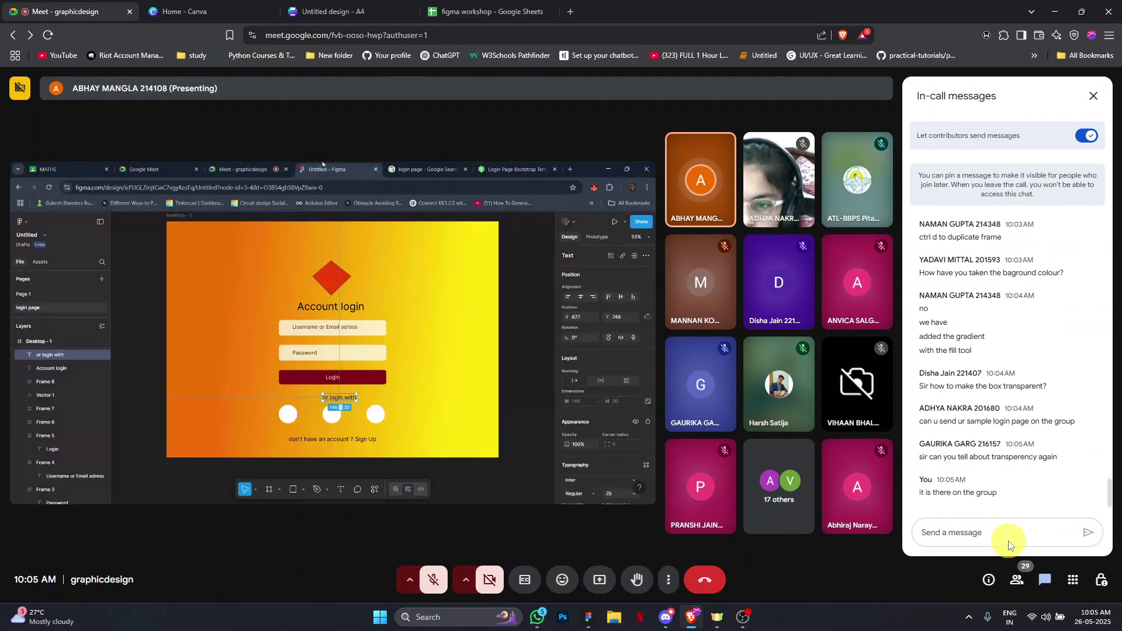
click(434, 580)
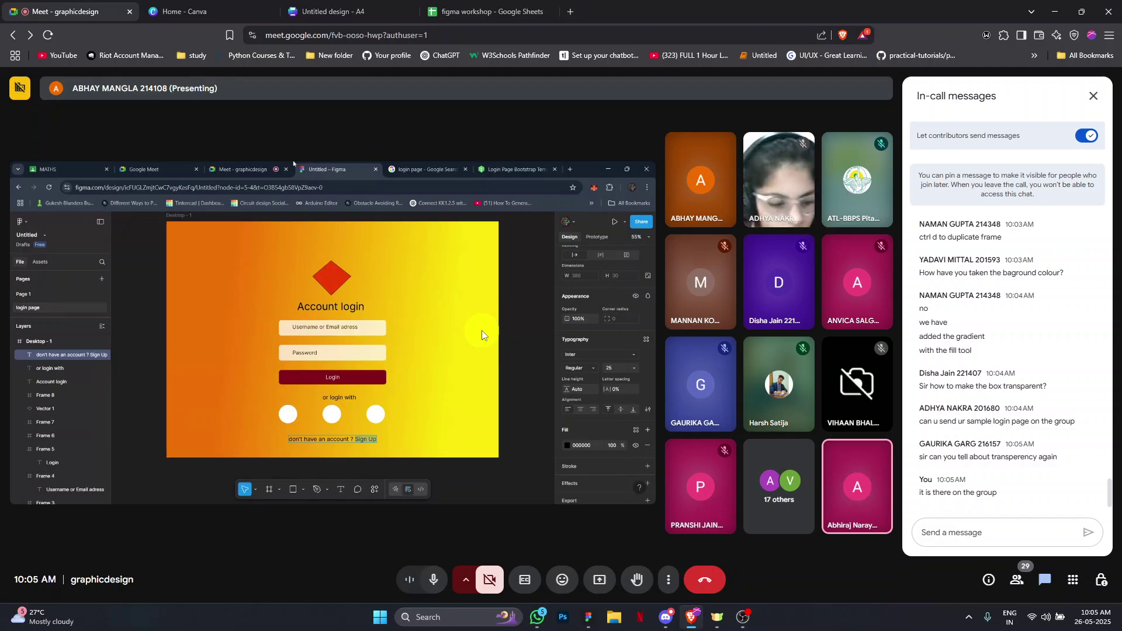
Mute the microphone, unmute it briefly to speak and mute it again, clearing the raised-hand notice
click(434, 580)
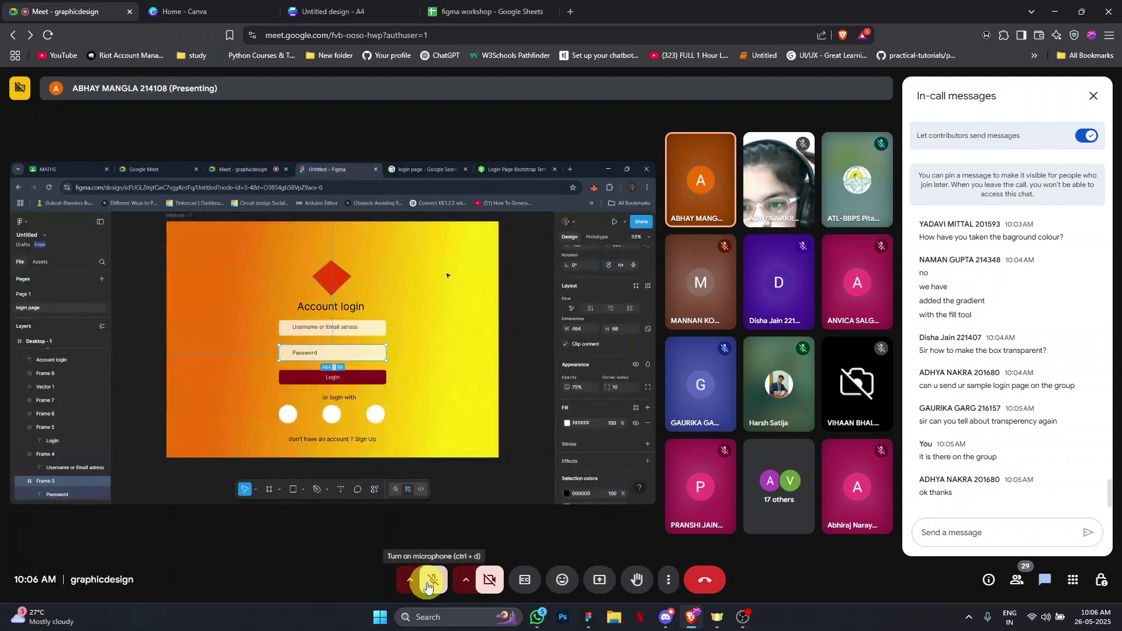
click(429, 585)
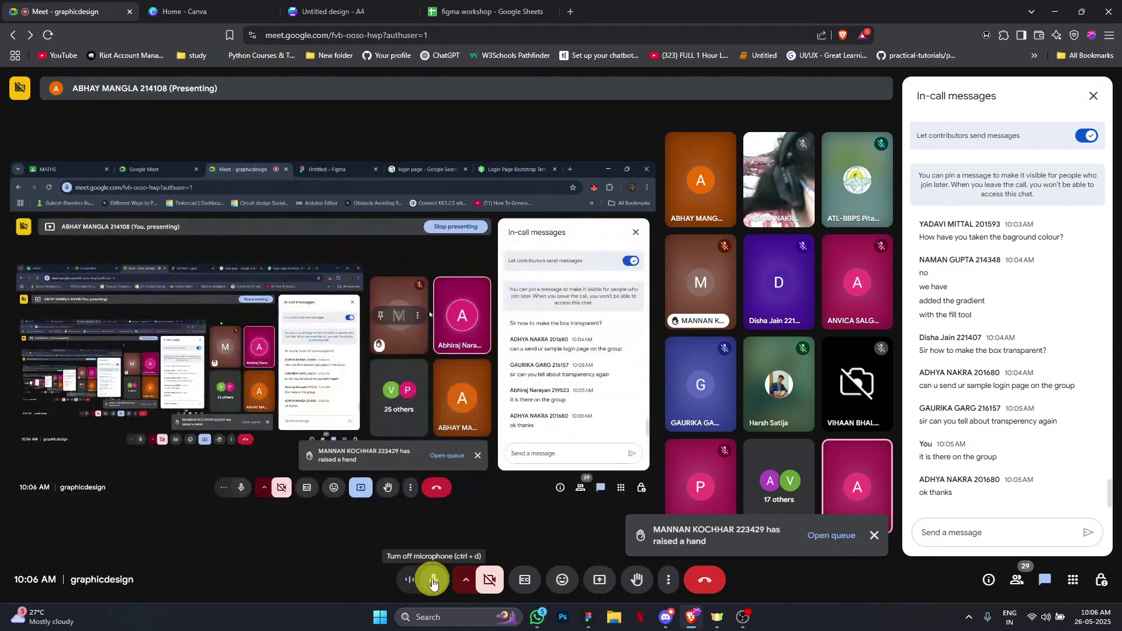
click(434, 580)
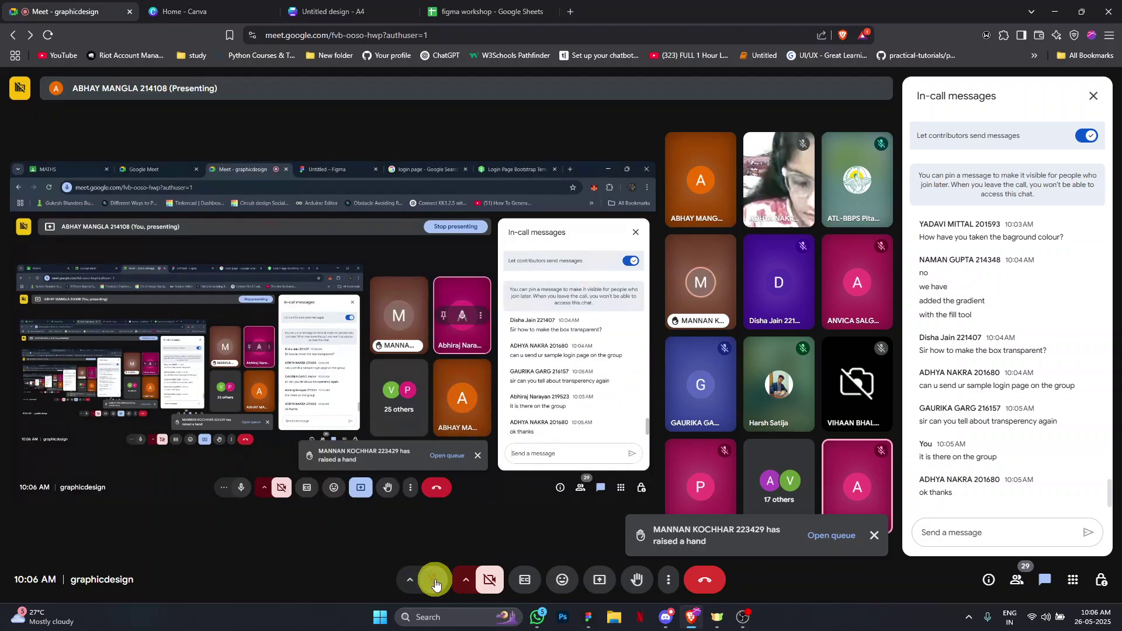
click(875, 537)
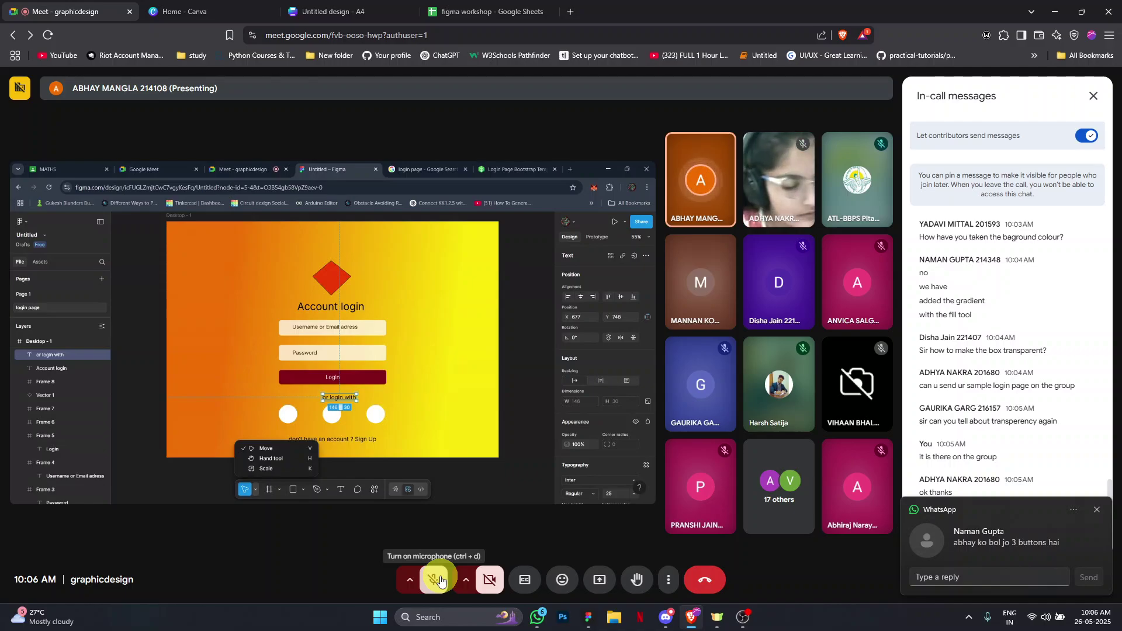
Dismiss the incoming WhatsApp notifications covering the meeting chat
click(1098, 512)
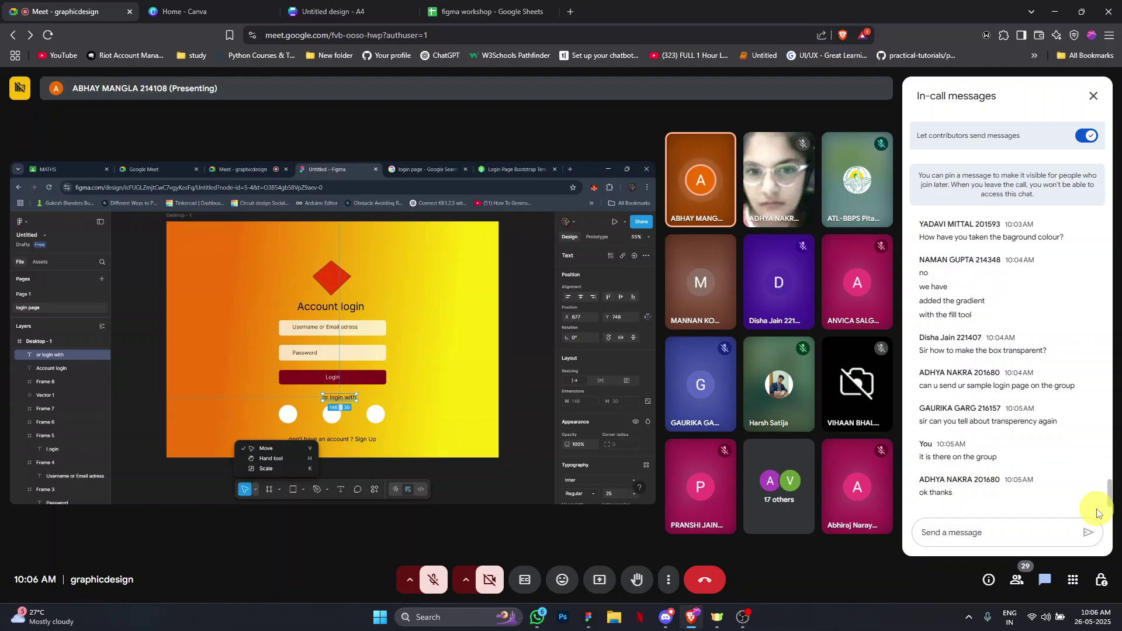
click(1098, 511)
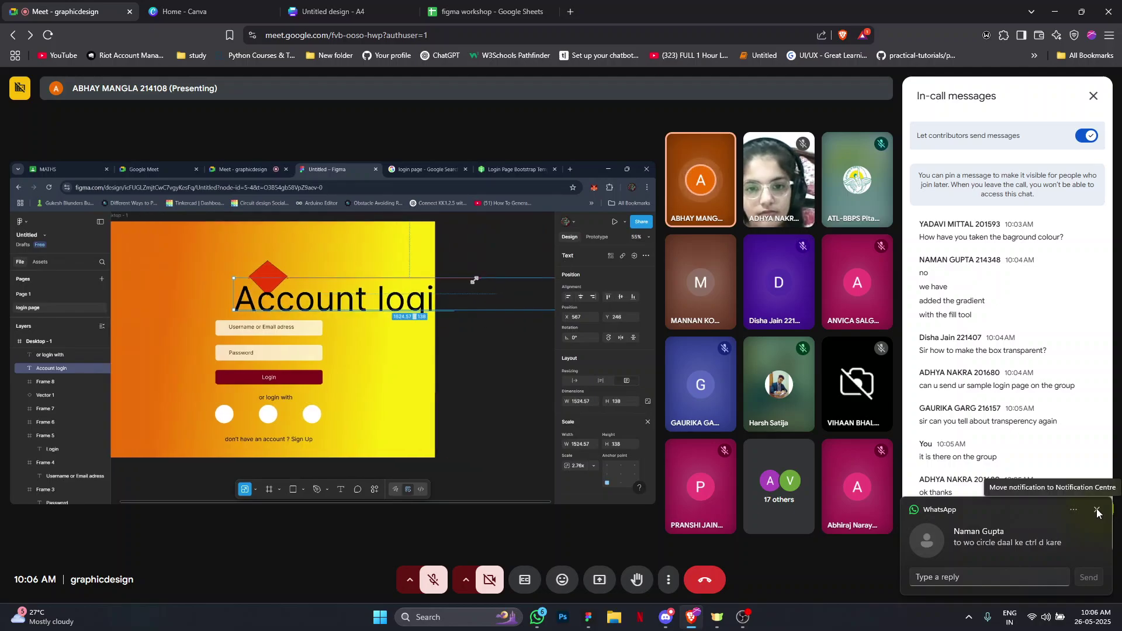
click(1098, 513)
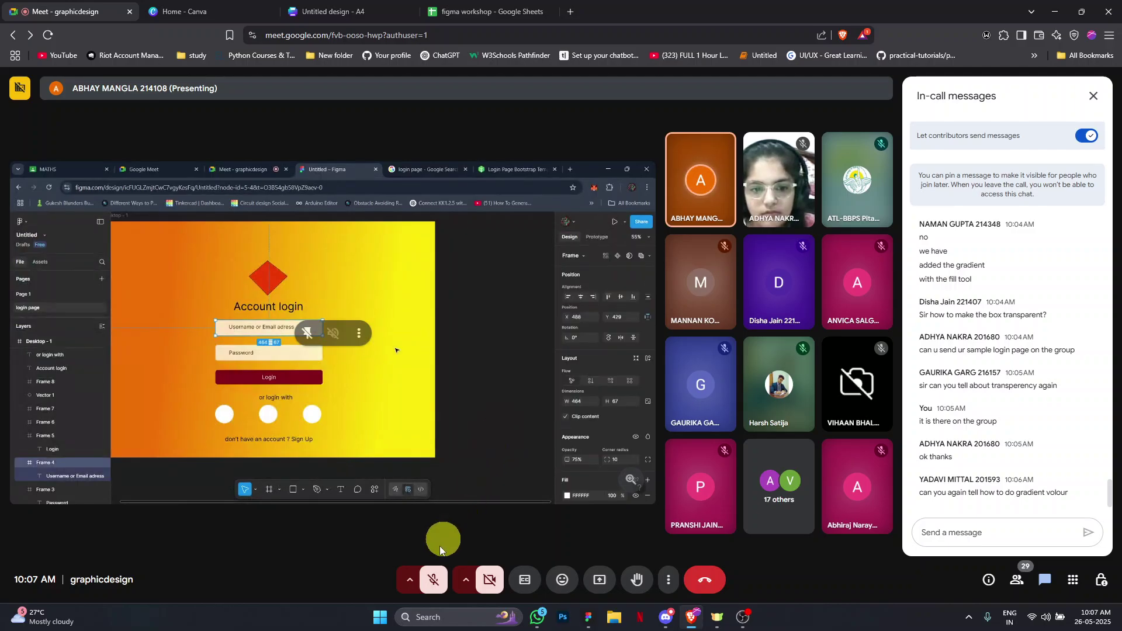
Unmute to speak to the participants, mute the microphone again, and close the latest WhatsApp notification
click(430, 584)
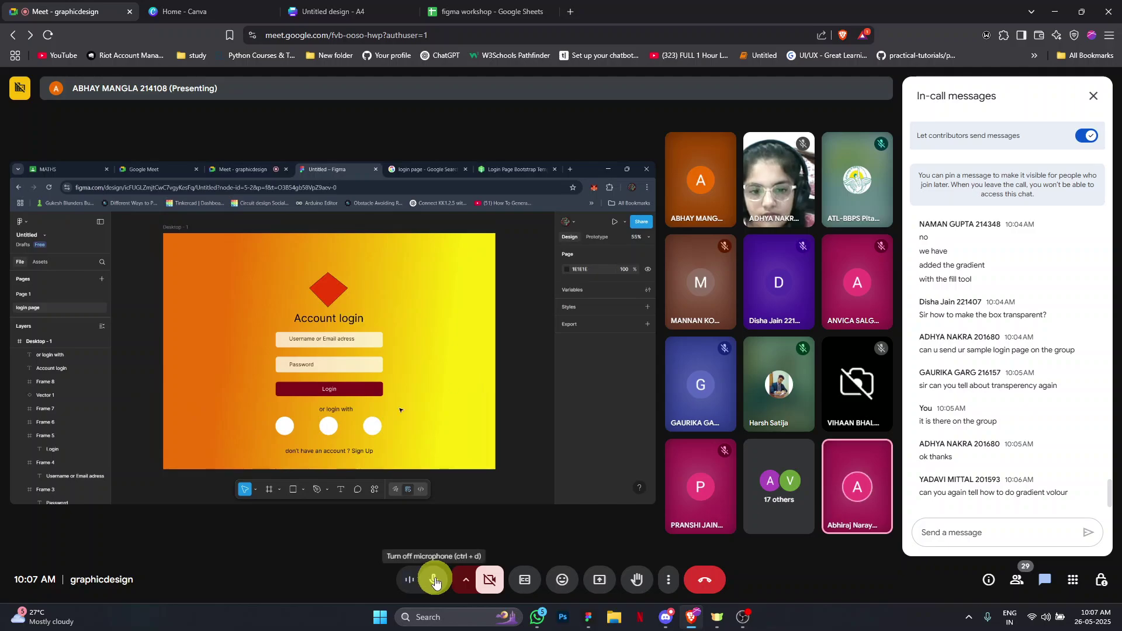
click(436, 582)
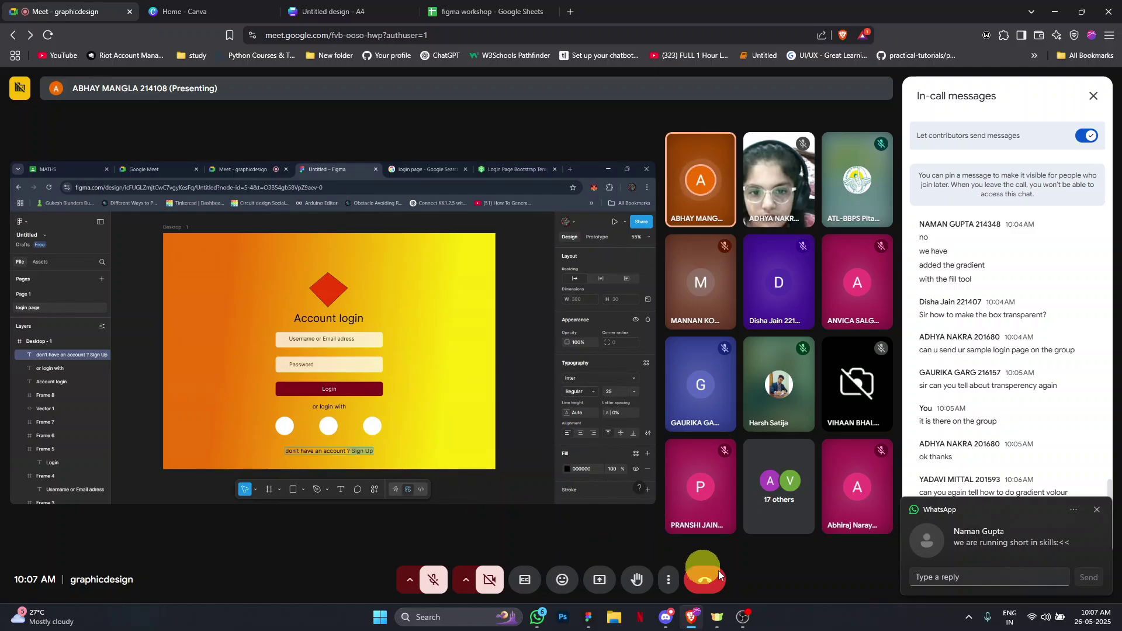
click(1097, 511)
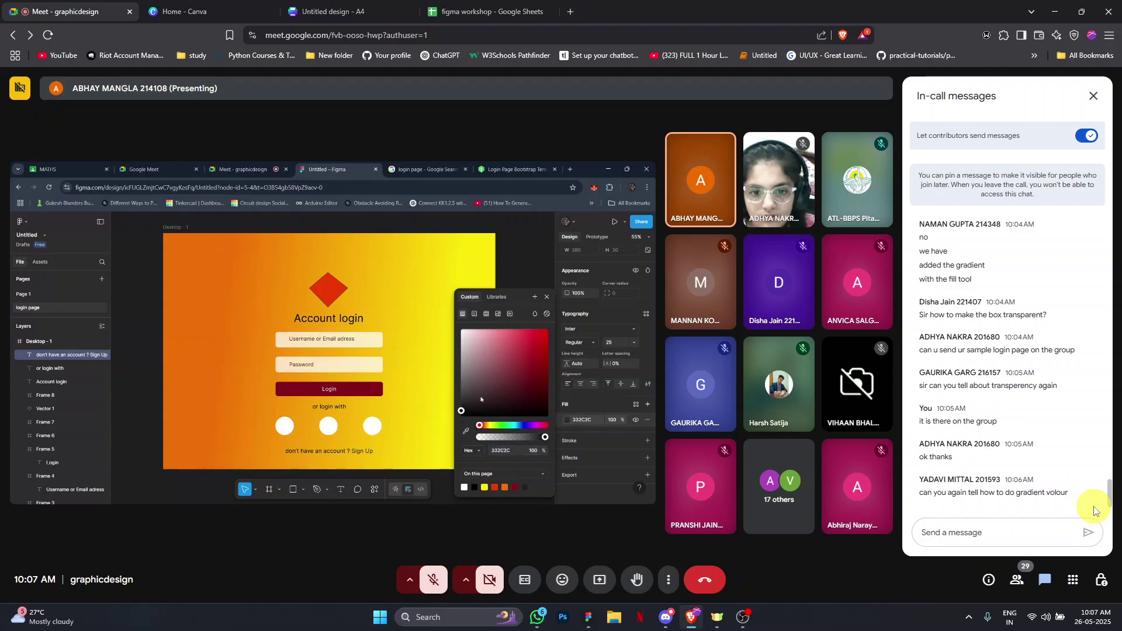
mouse_move(530, 629)
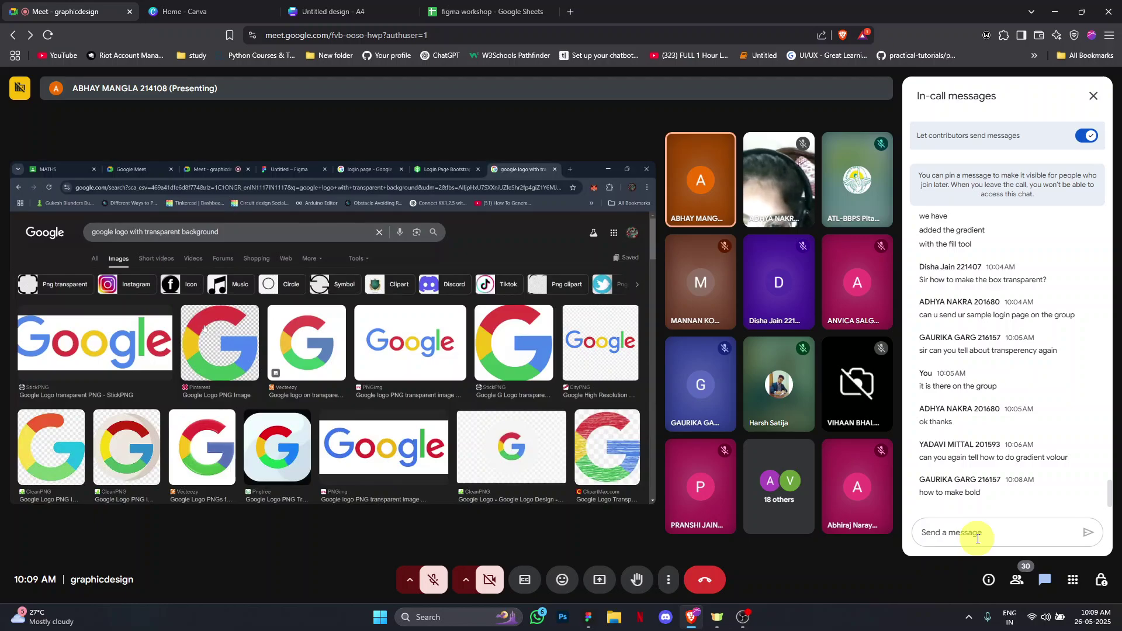
Post "can you open your mic and ask?" in the meeting chat
click(977, 538)
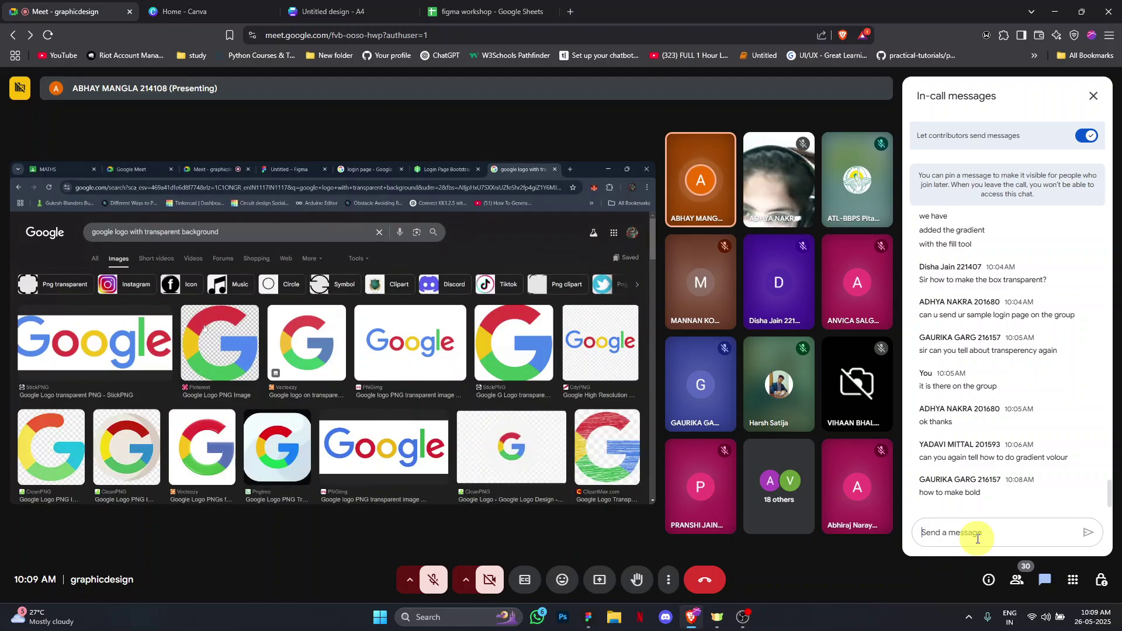
text(please)
key(BackSpace)
key(BackSpace)
key(BackSpace)
key(BackSpace)
key(BackSpace)
key(BackSpace)
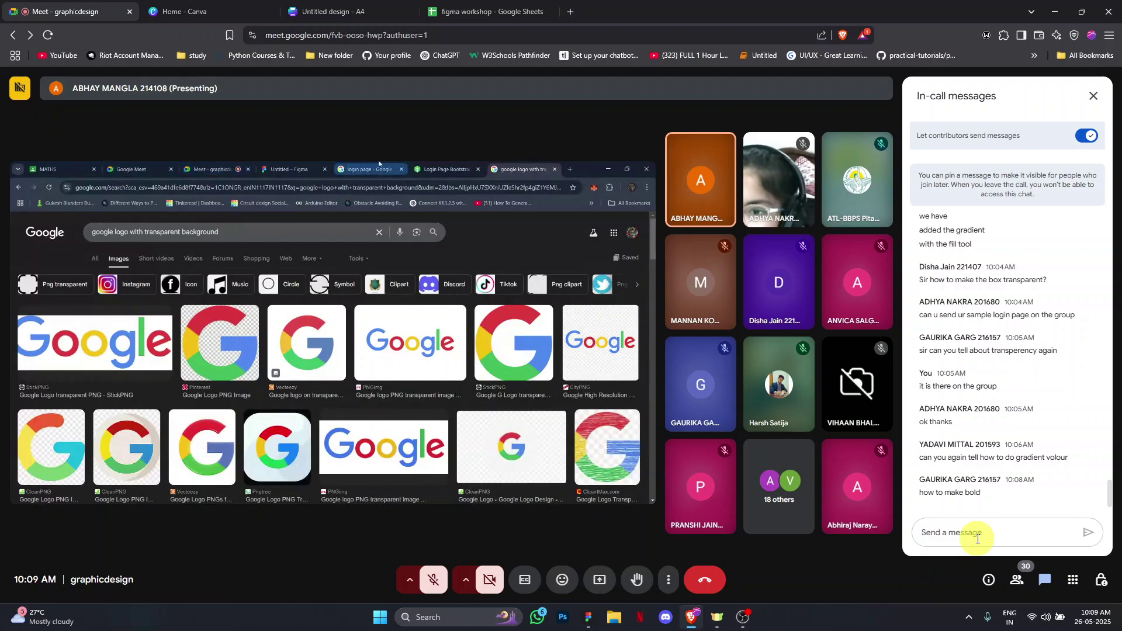
text(can you )
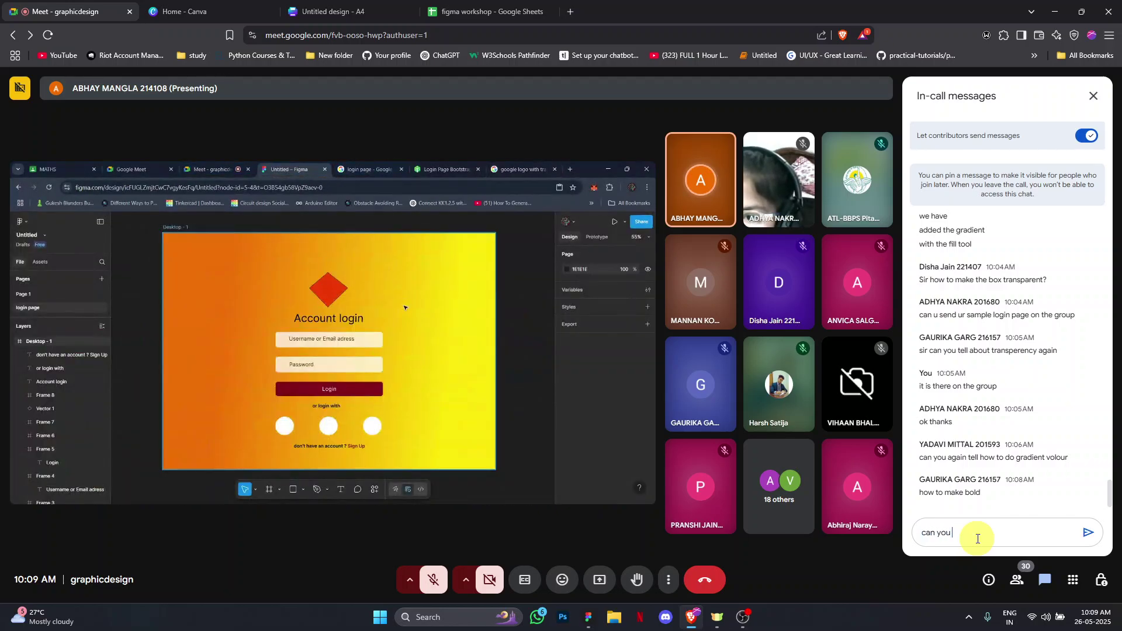
text(open you)
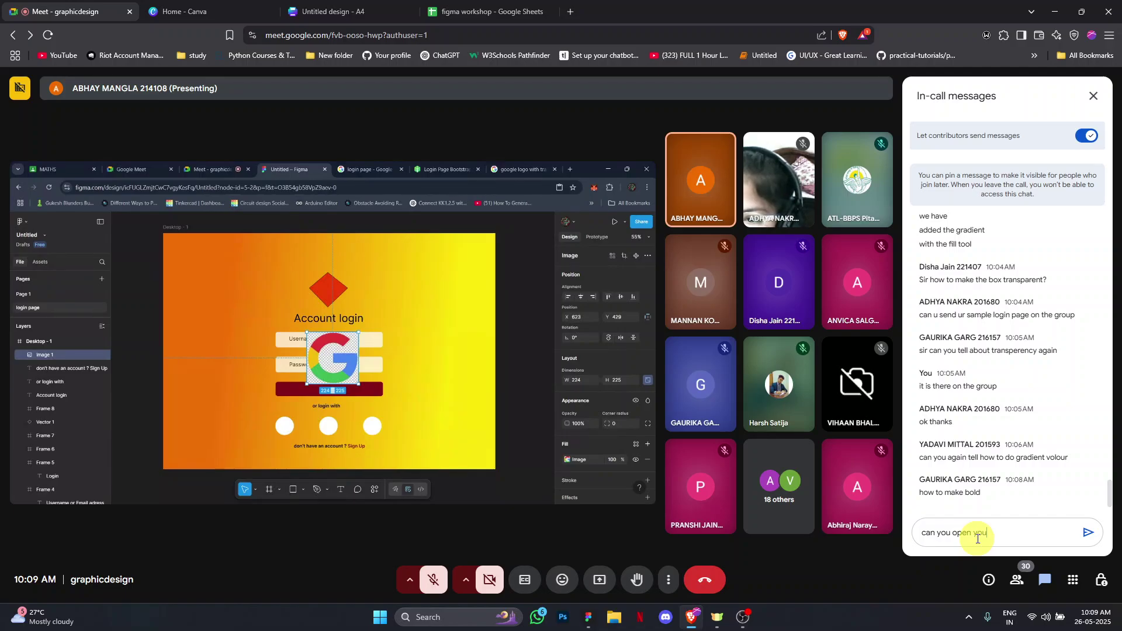
text(r mic and ask?)
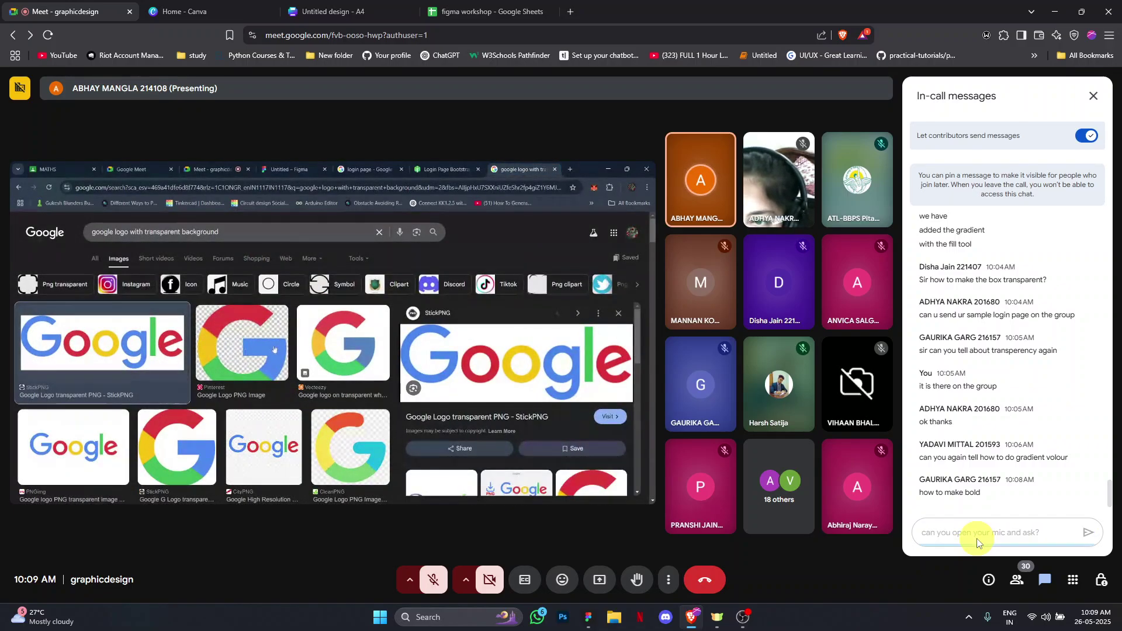
key(Return)
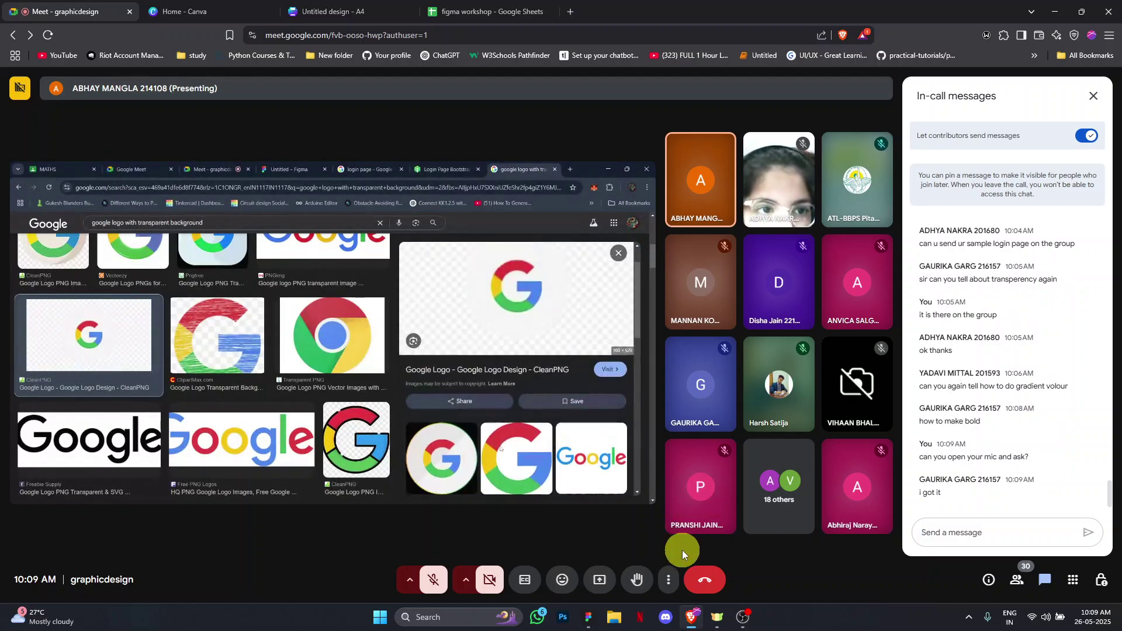
Reply "ok" to the participant in the meeting chat
click(946, 537)
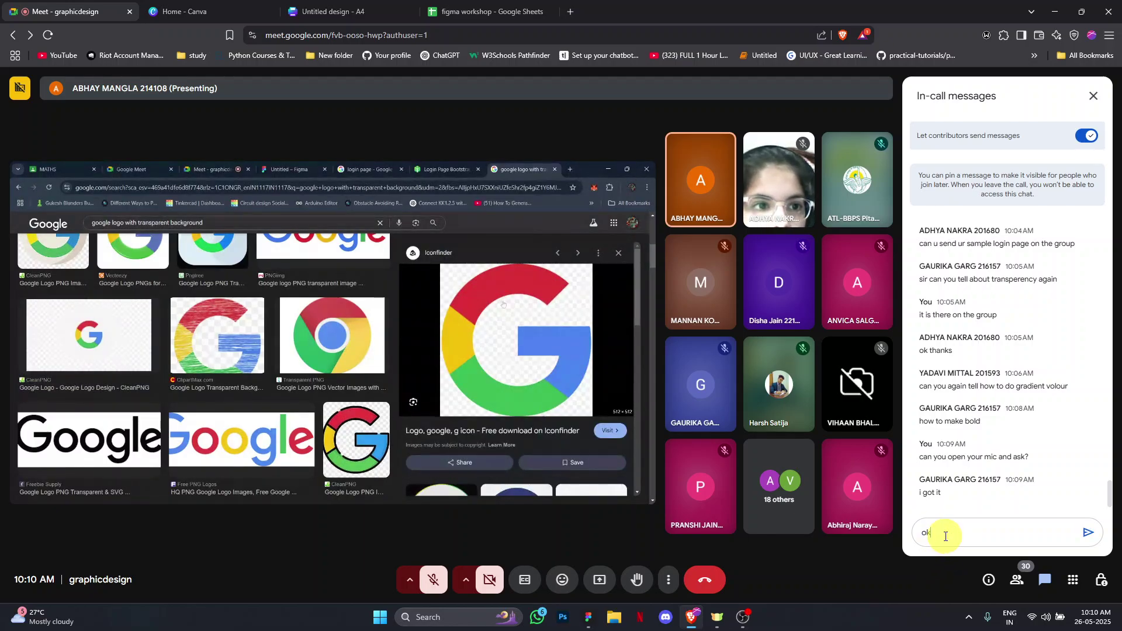
text(ok)
key(Return)
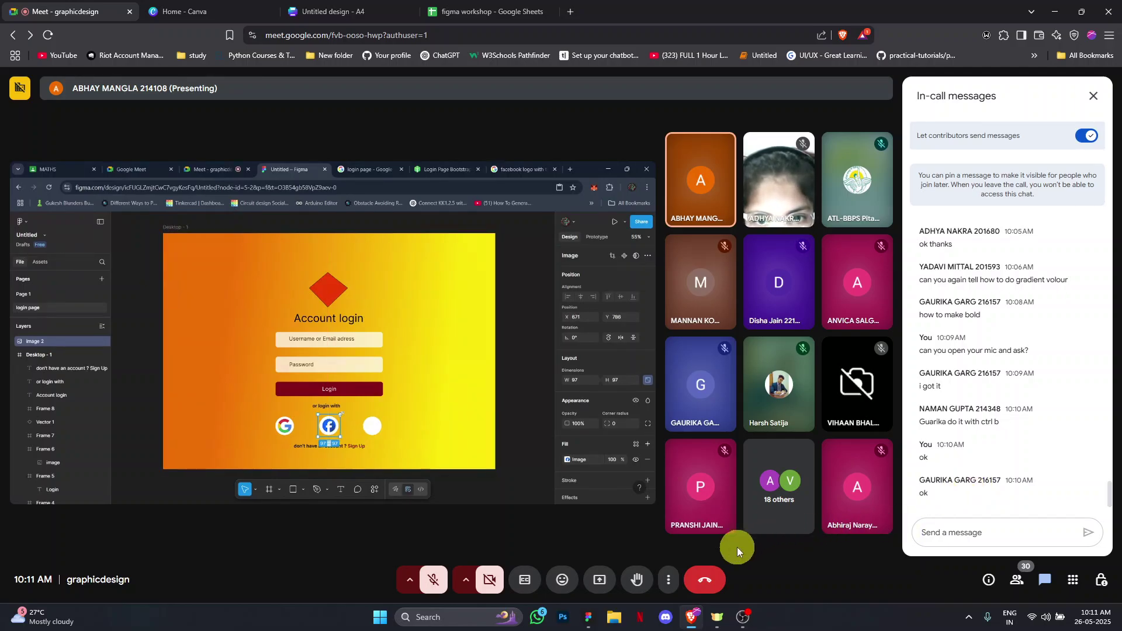
Unmute to speak briefly, mute again, and check the recording in OBS before returning to the meeting
click(428, 580)
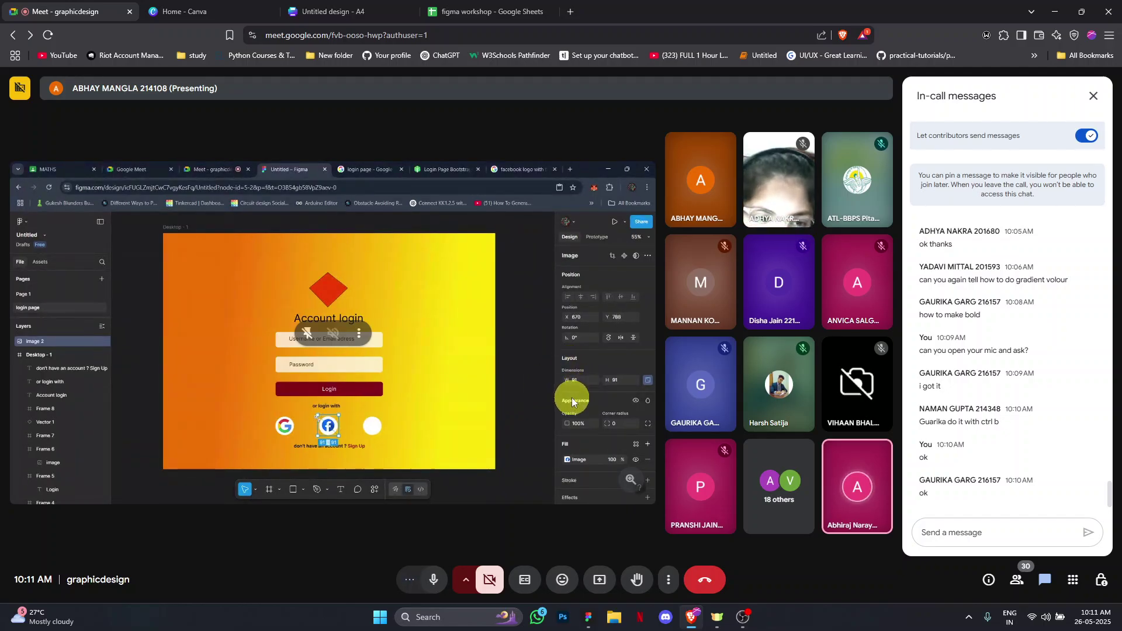
click(432, 579)
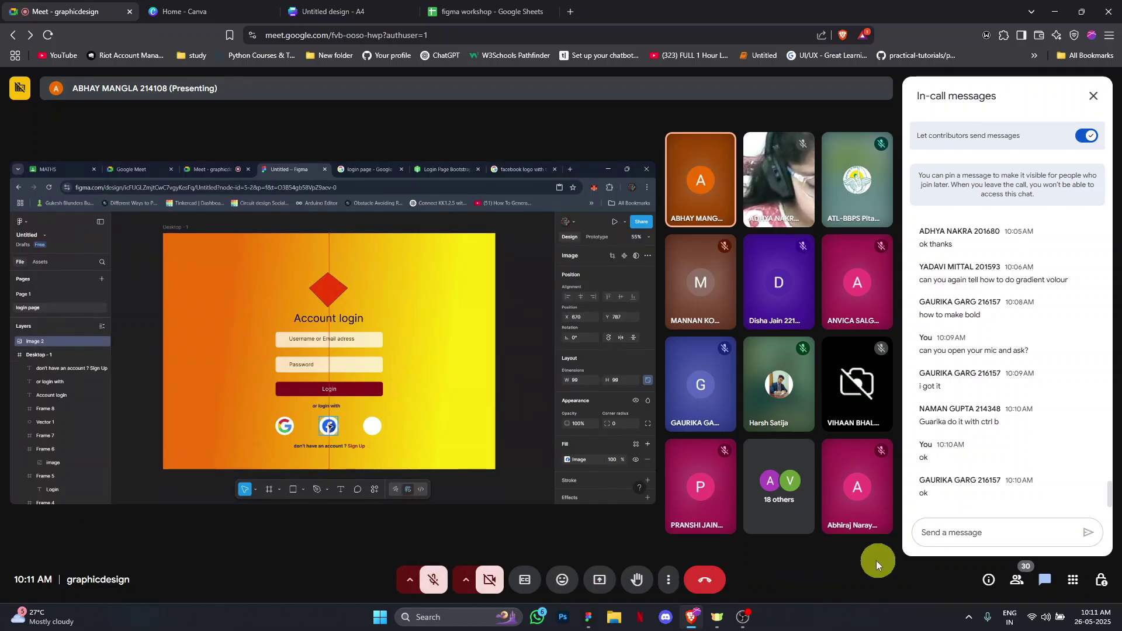
click(738, 616)
click(728, 618)
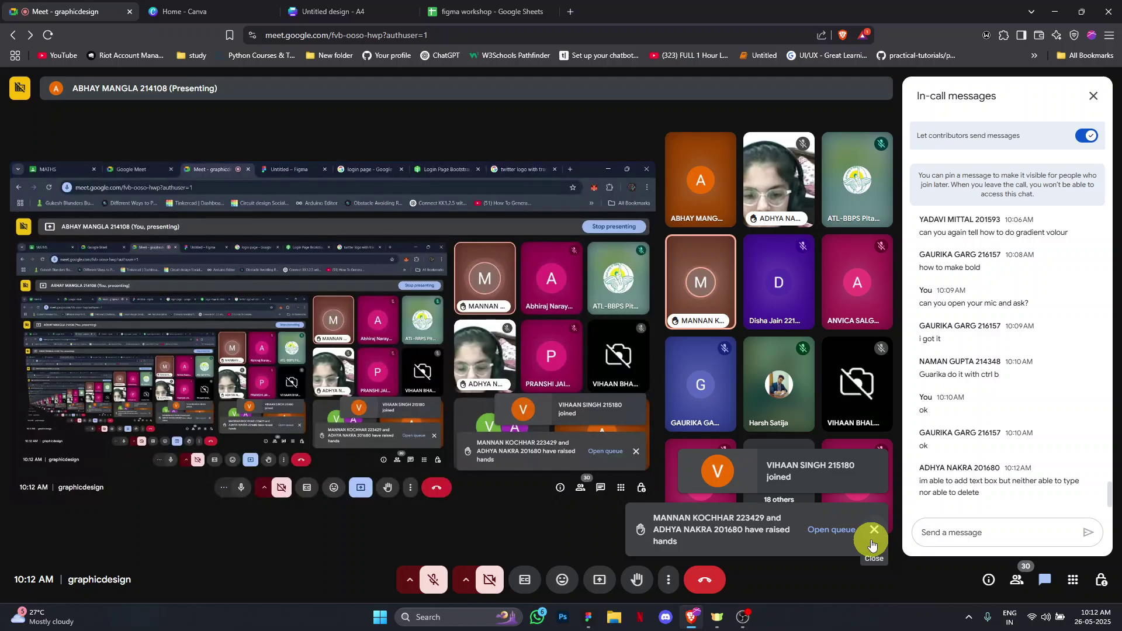
Dismiss the notice about the two raised hands, unmute the microphone to speak, and mute it again
click(875, 533)
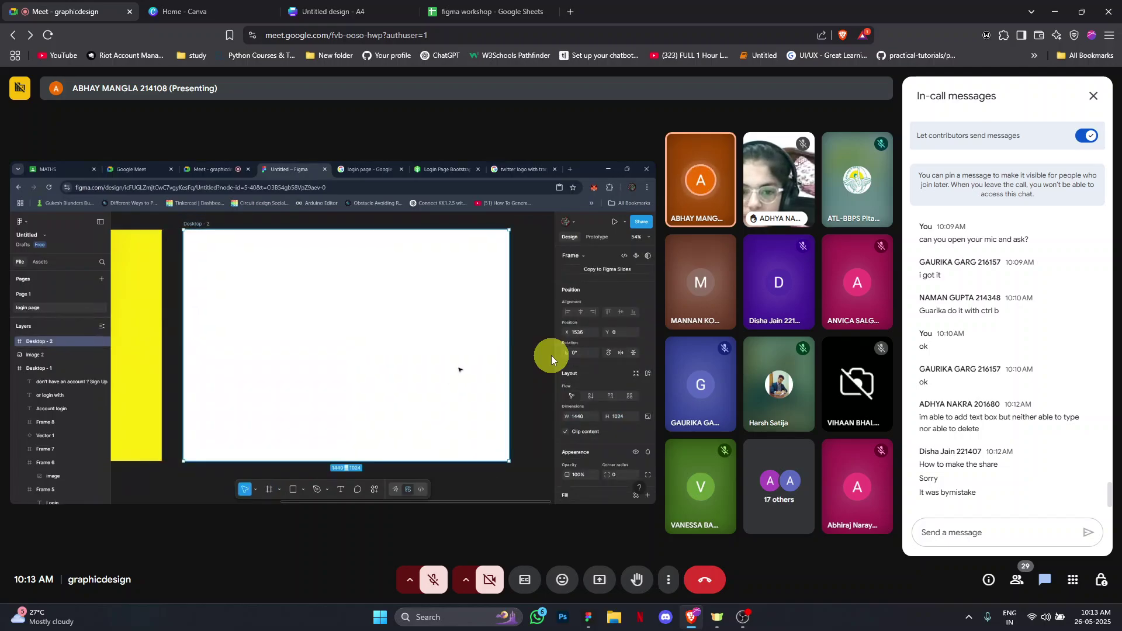
mouse_move(692, 346)
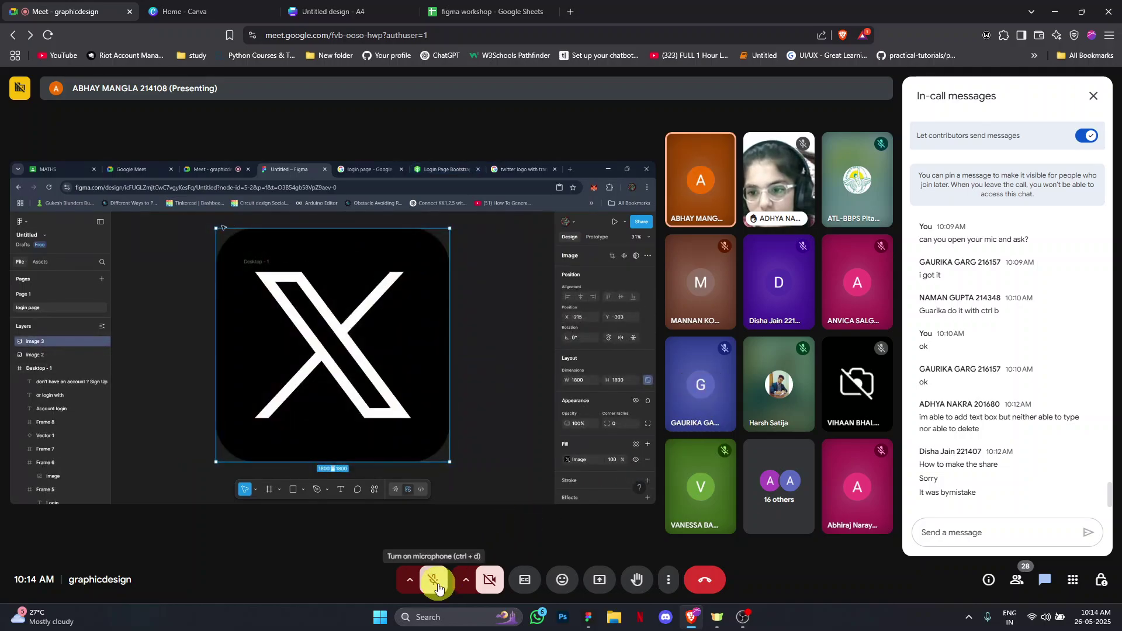
click(438, 586)
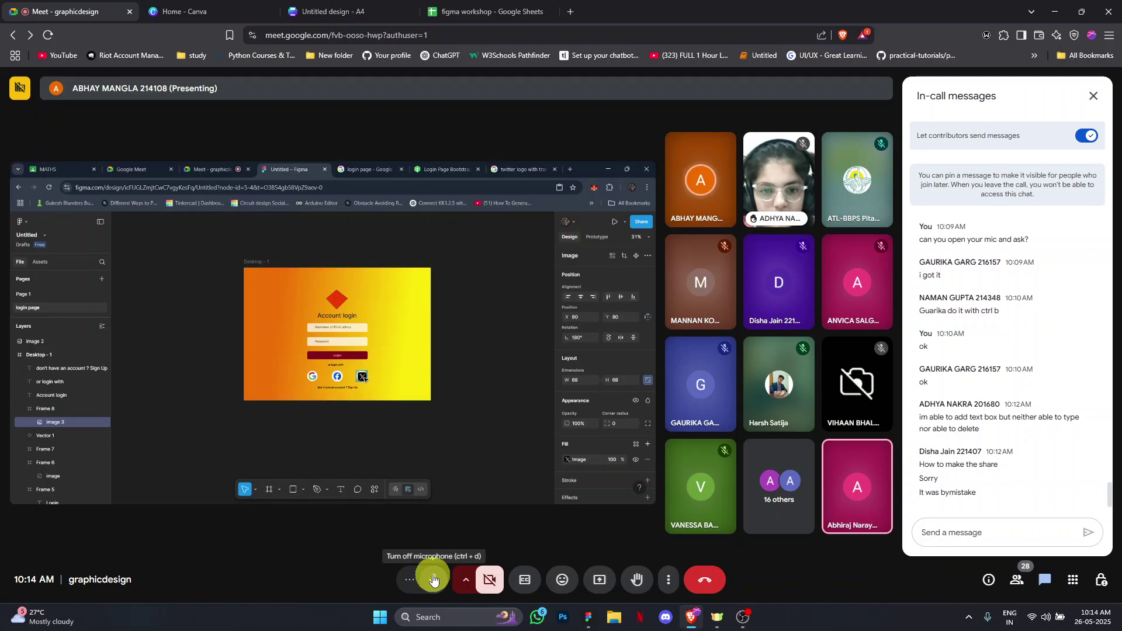
click(433, 581)
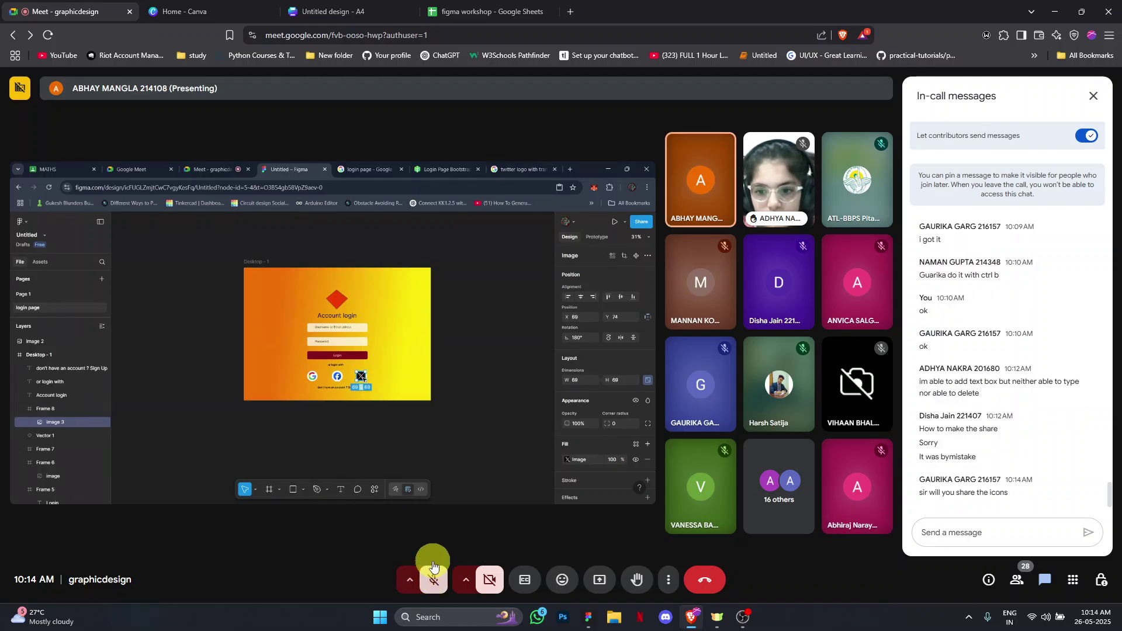
Unmute the microphone to answer the question about sharing the icons, and mute it when done
click(433, 578)
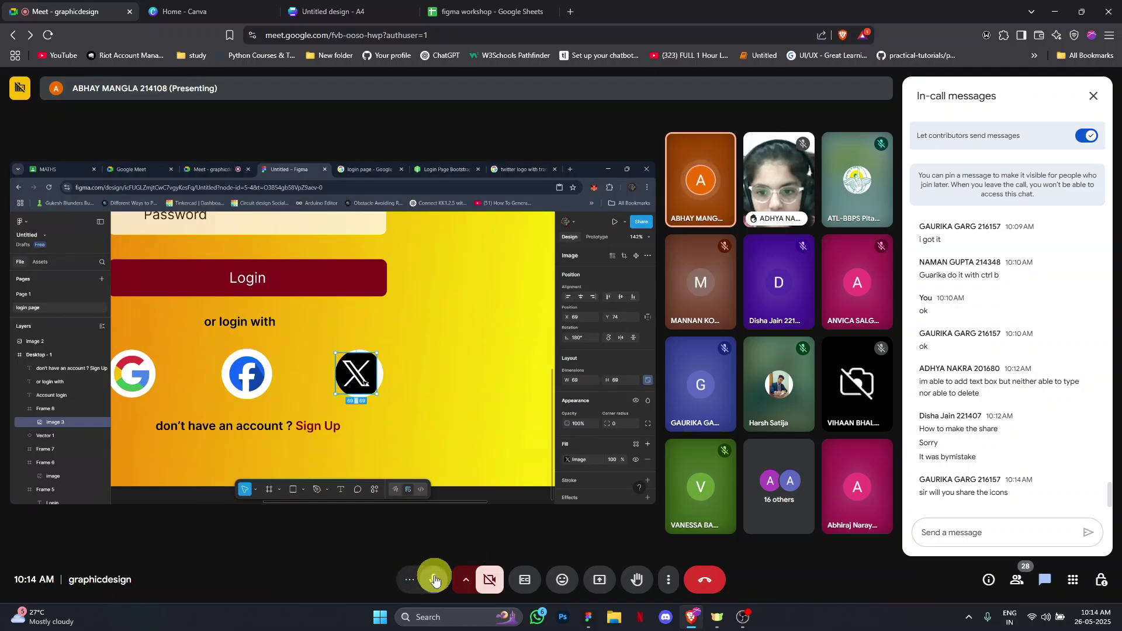
mouse_move(472, 475)
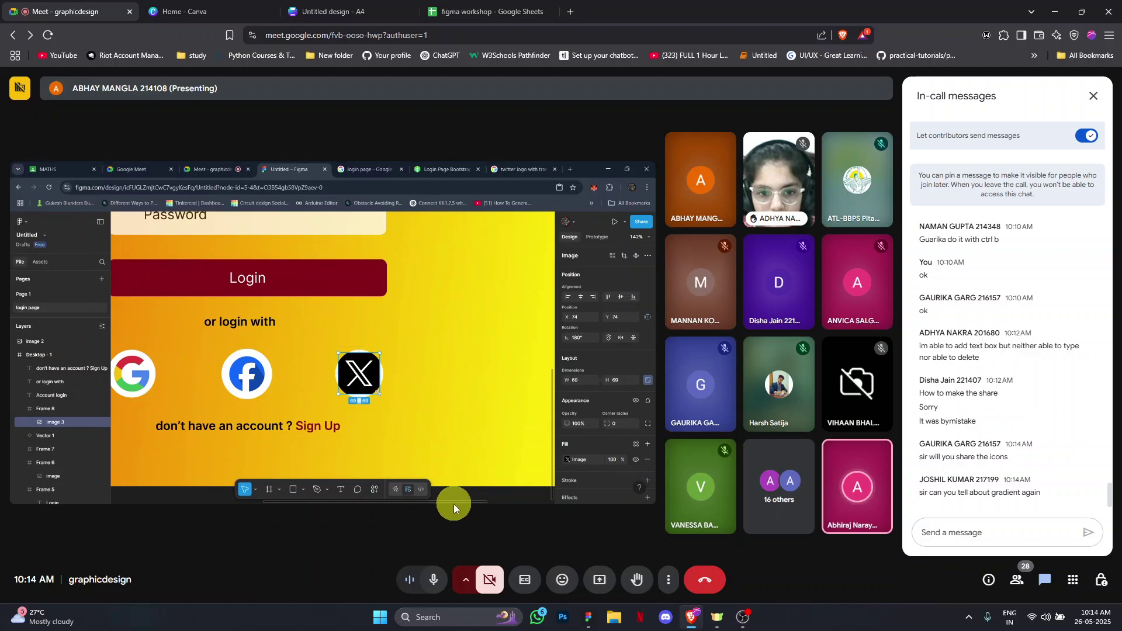
click(432, 583)
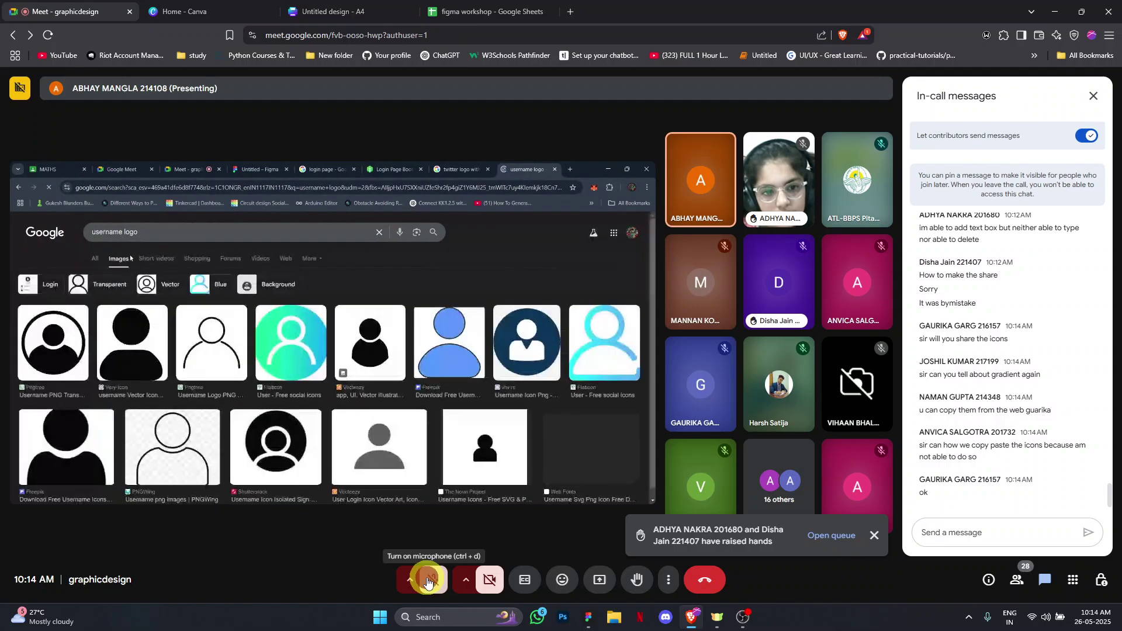
Unmute the microphone to help the participants who raised their hands and dismiss the remaining raised-hand notice
click(427, 582)
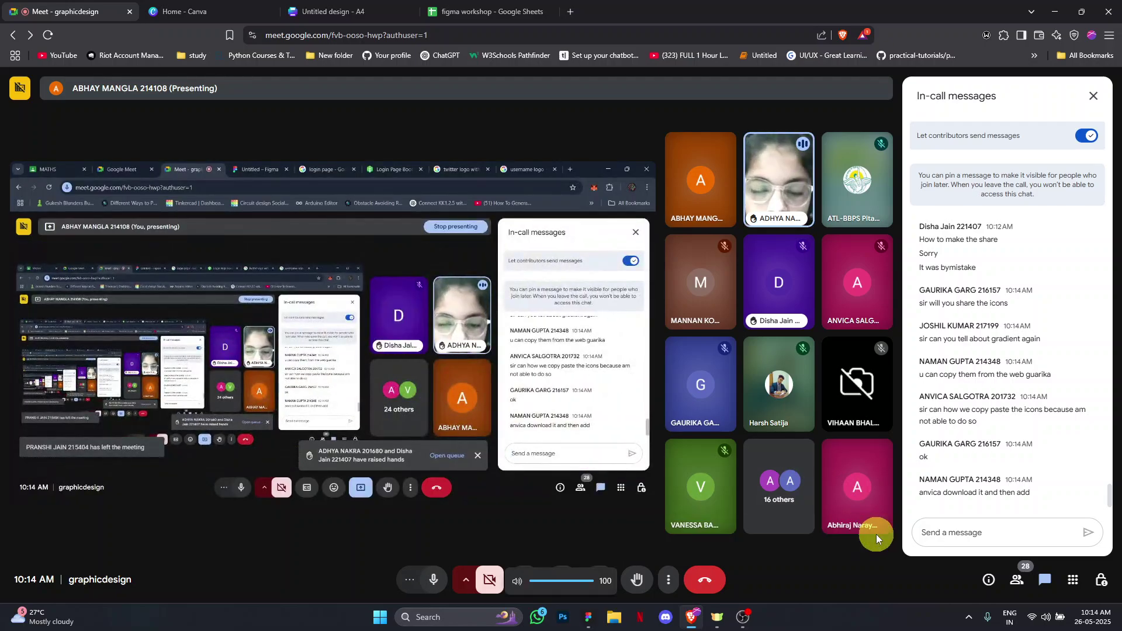
mouse_move(677, 486)
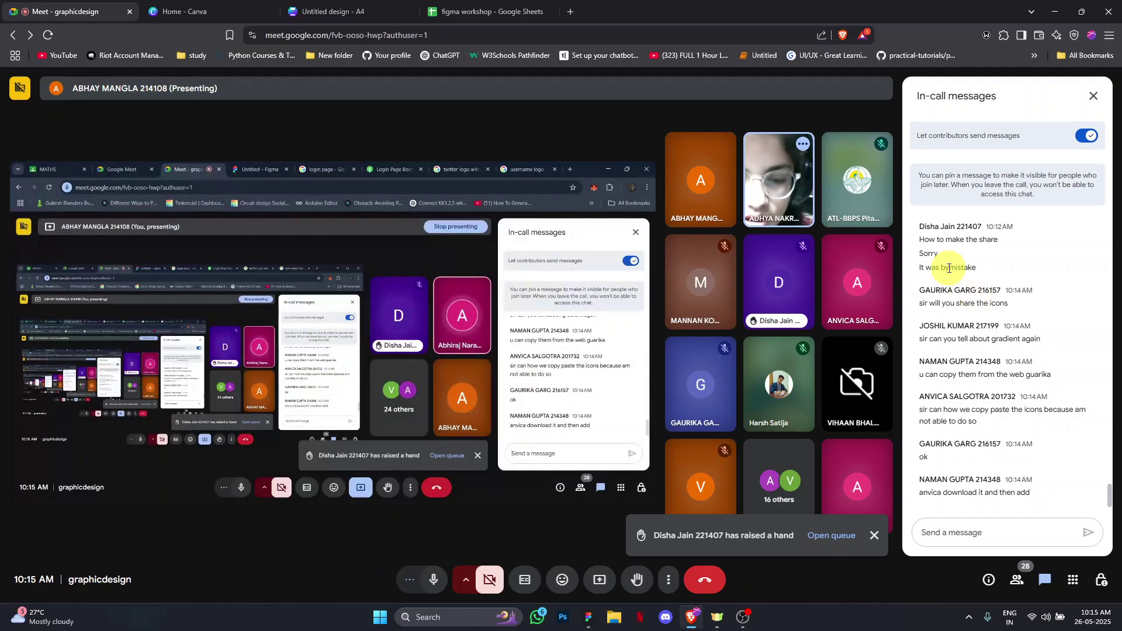
mouse_move(853, 299)
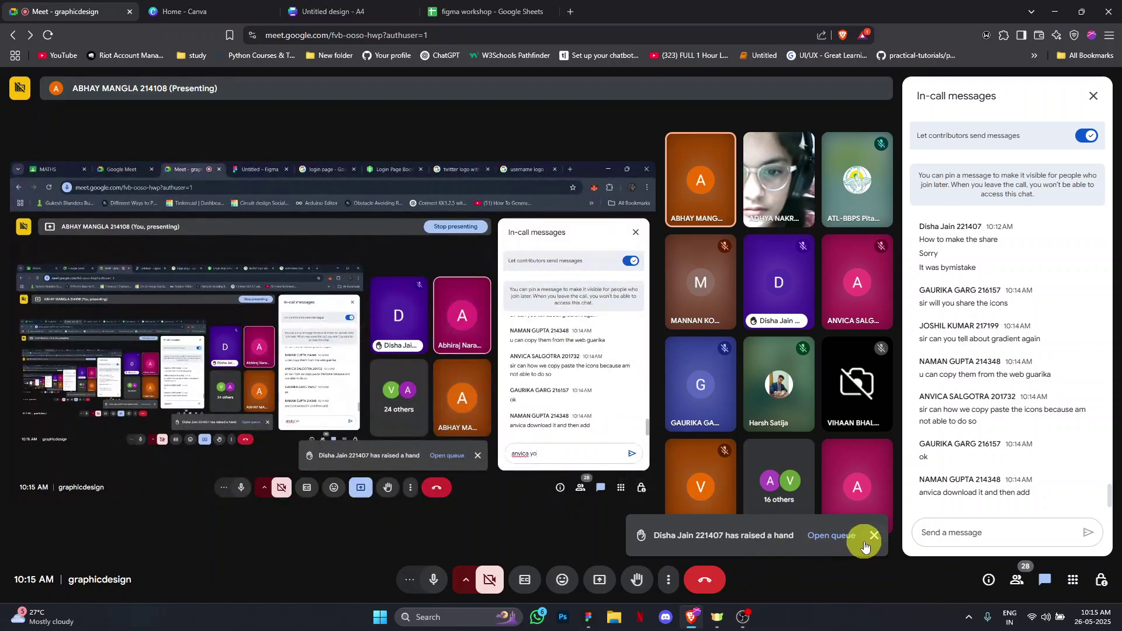
click(955, 533)
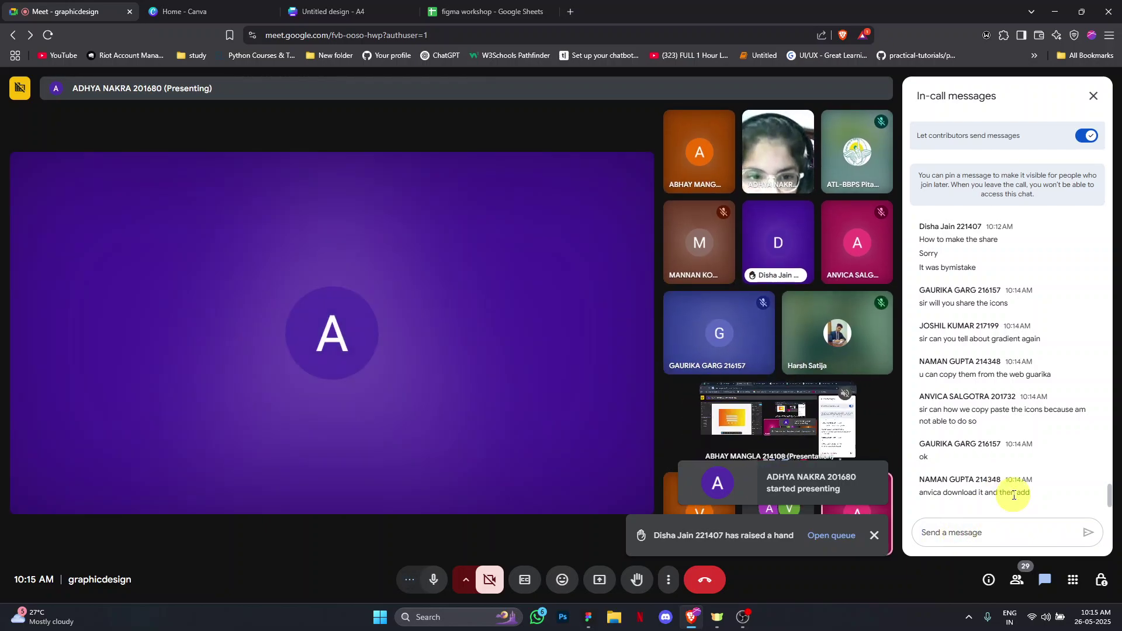
click(875, 536)
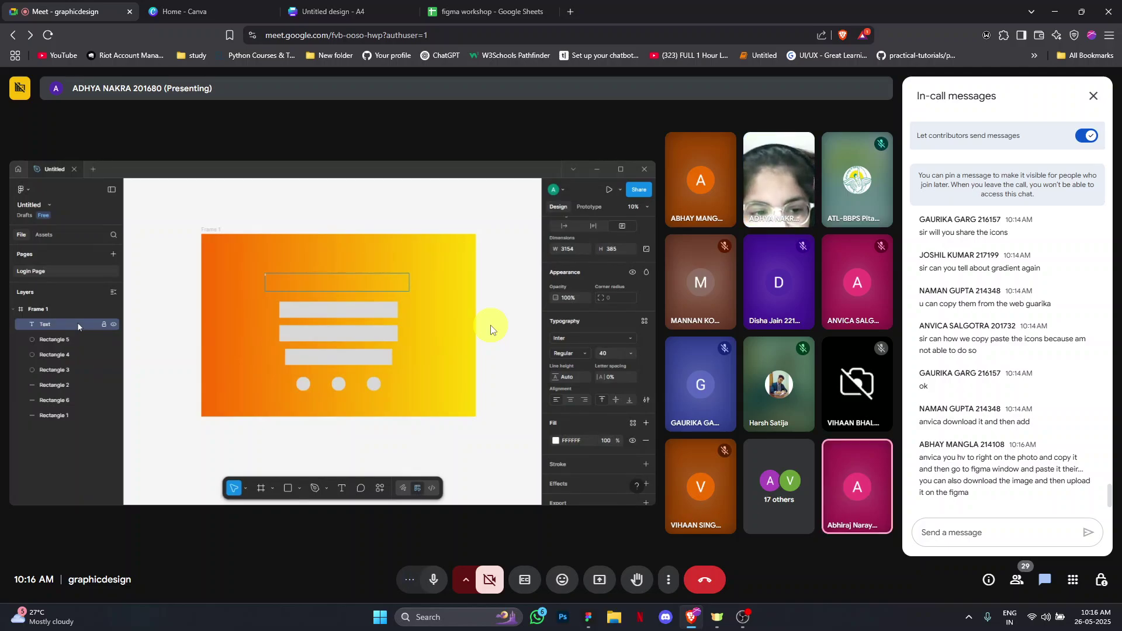
mouse_move(695, 270)
mouse_move(426, 278)
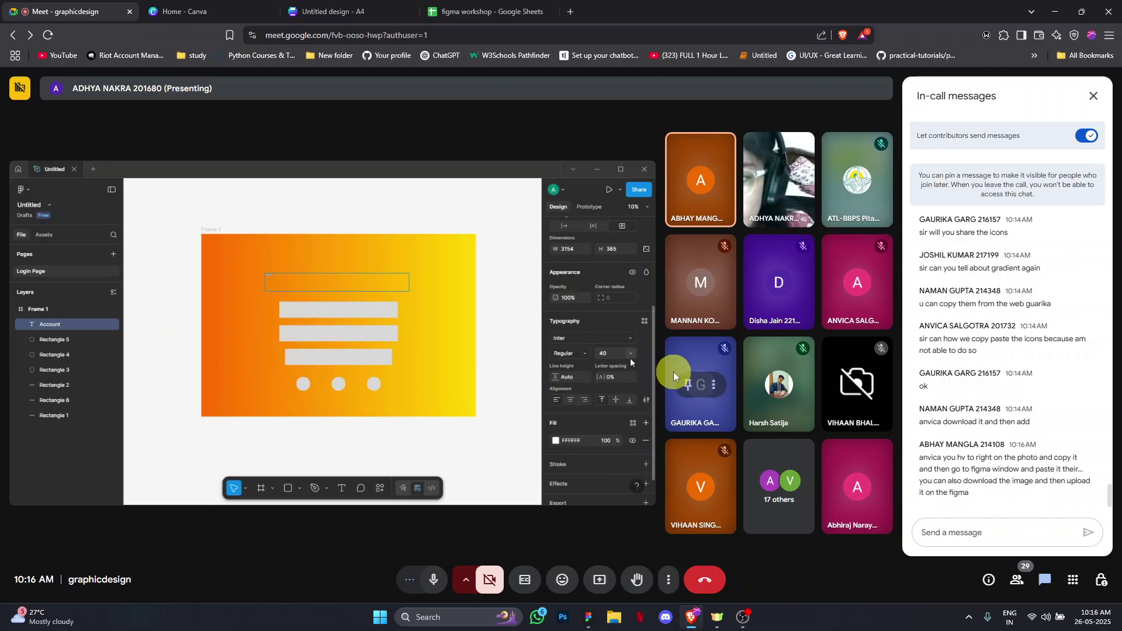
Reduce the zoom level of the meeting page while following the shared Figma screen
mouse_move(673, 371)
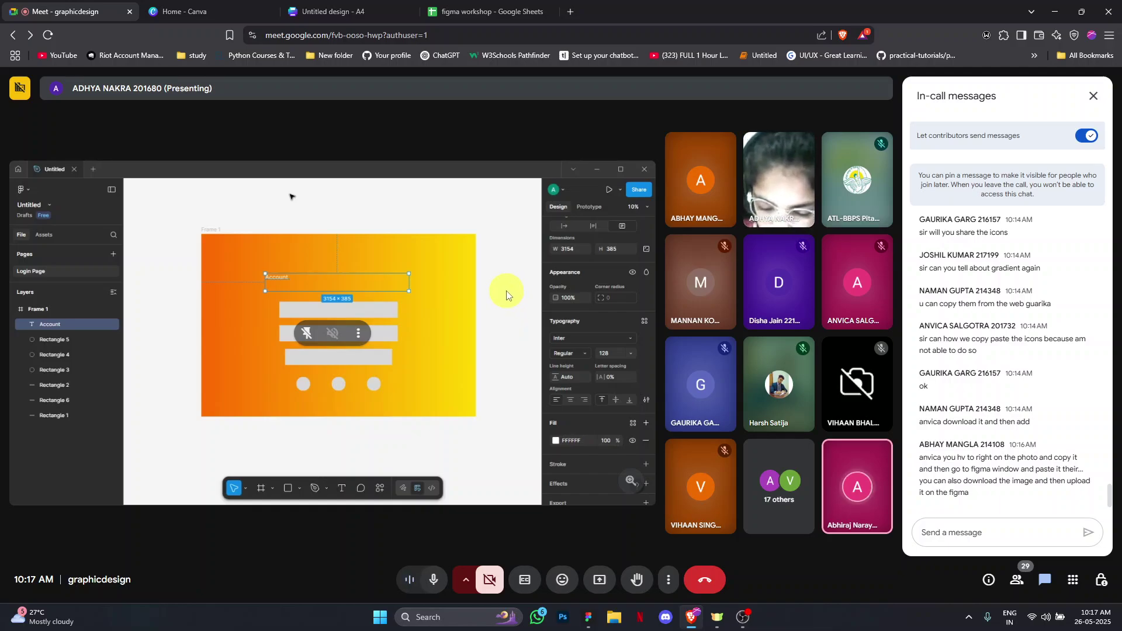
key(ctrl+minus)
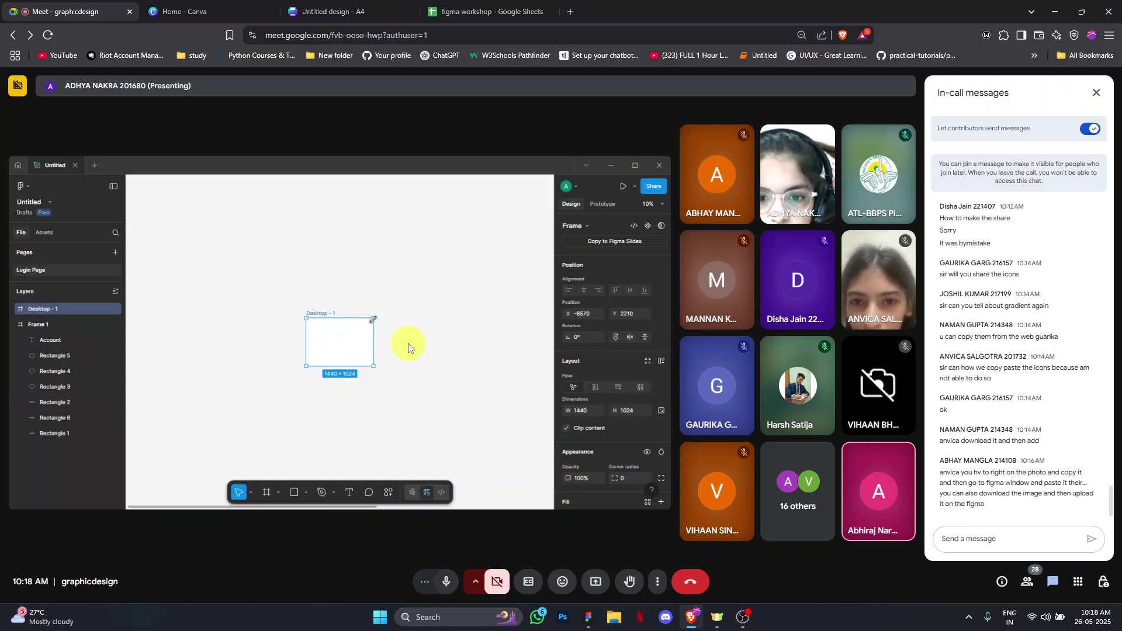
mouse_move(370, 315)
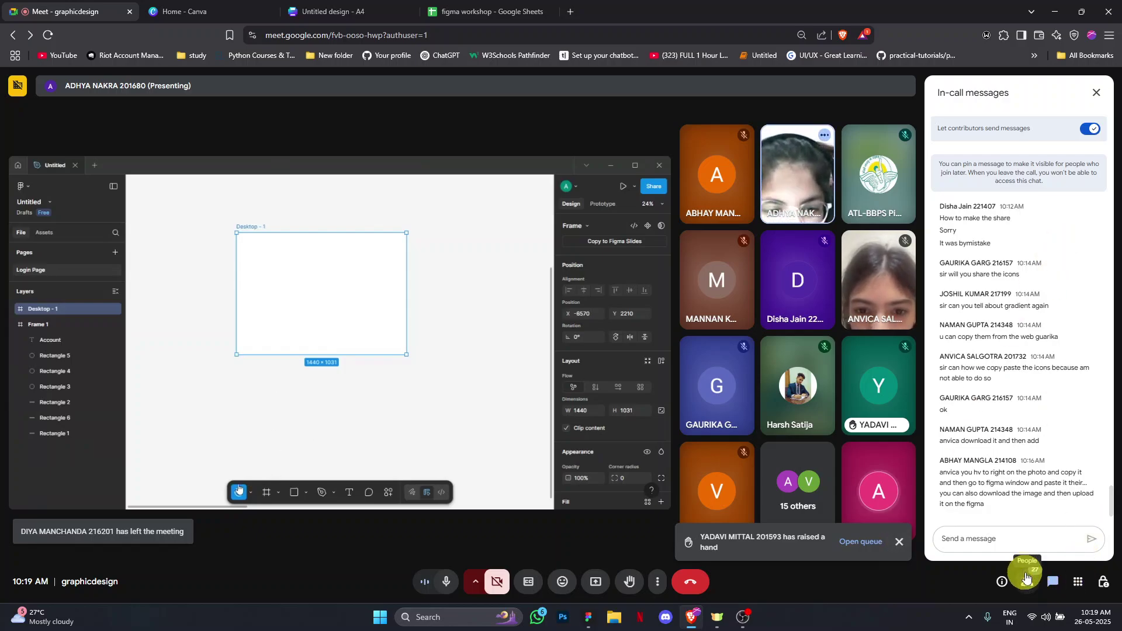
Open the participant list and look through the raised hands and contributors
click(1027, 579)
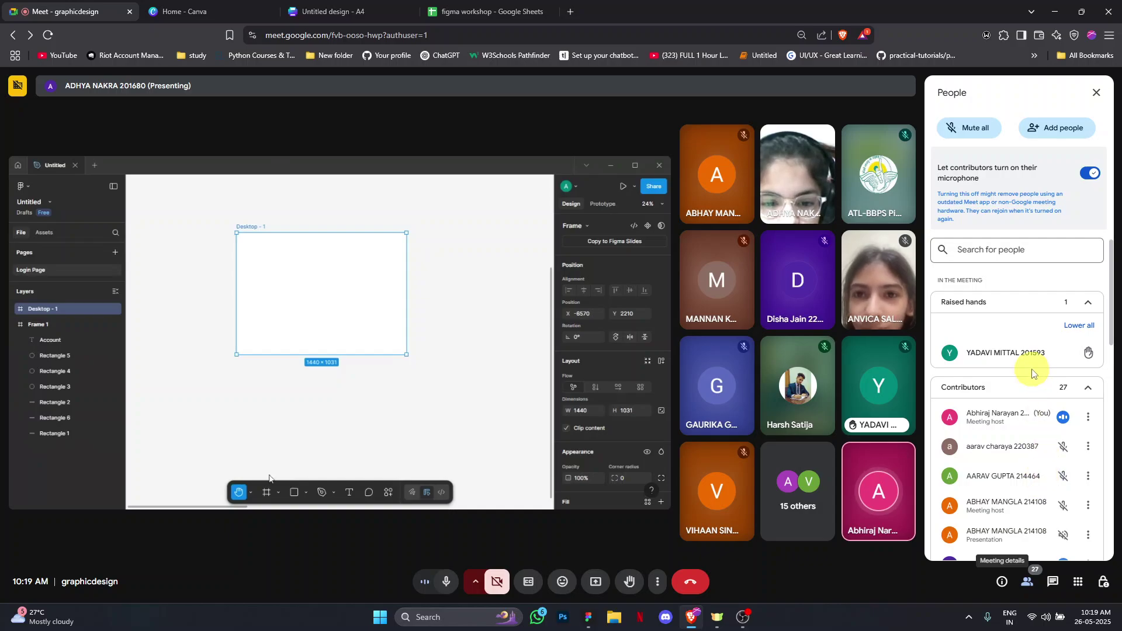
scroll(1031, 368, down, 3)
scroll(1016, 330, up, 3)
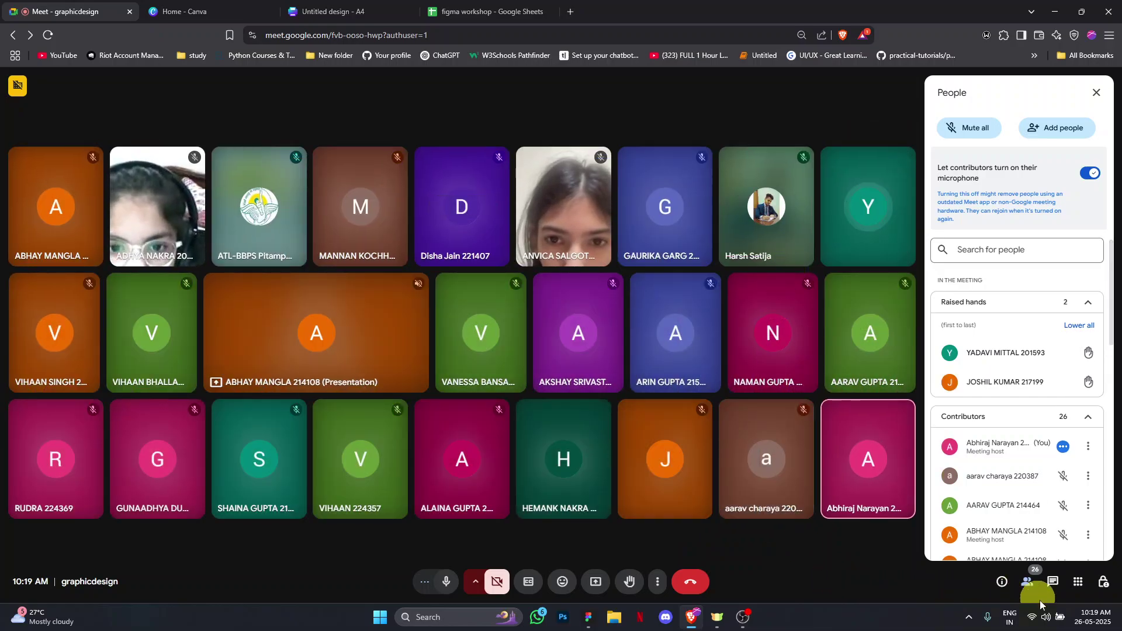
click(1047, 619)
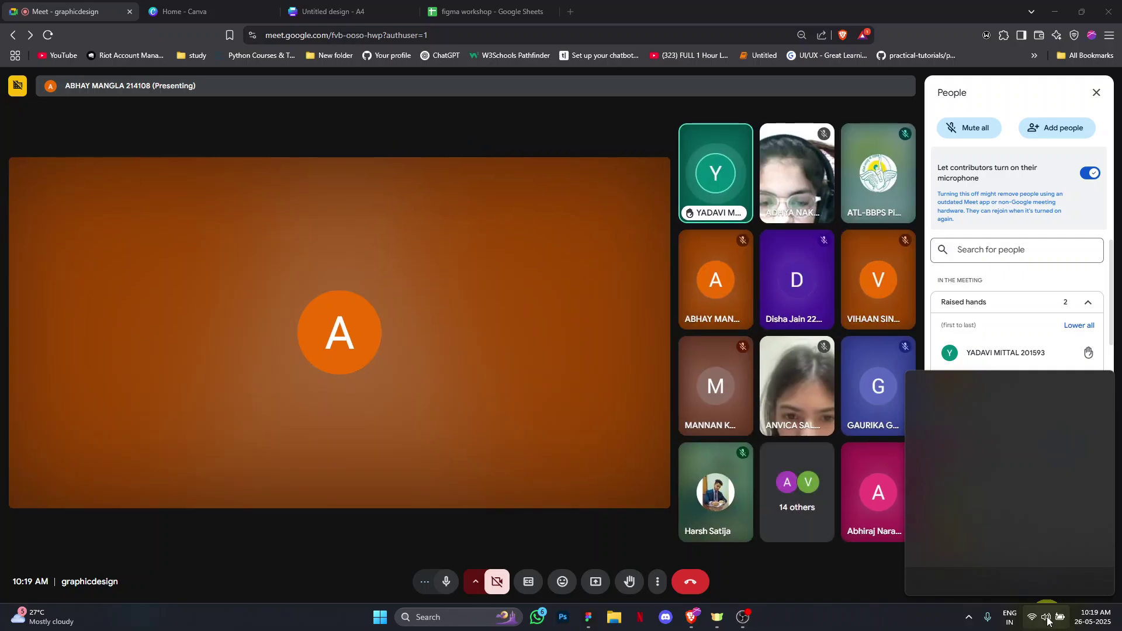
click(1048, 621)
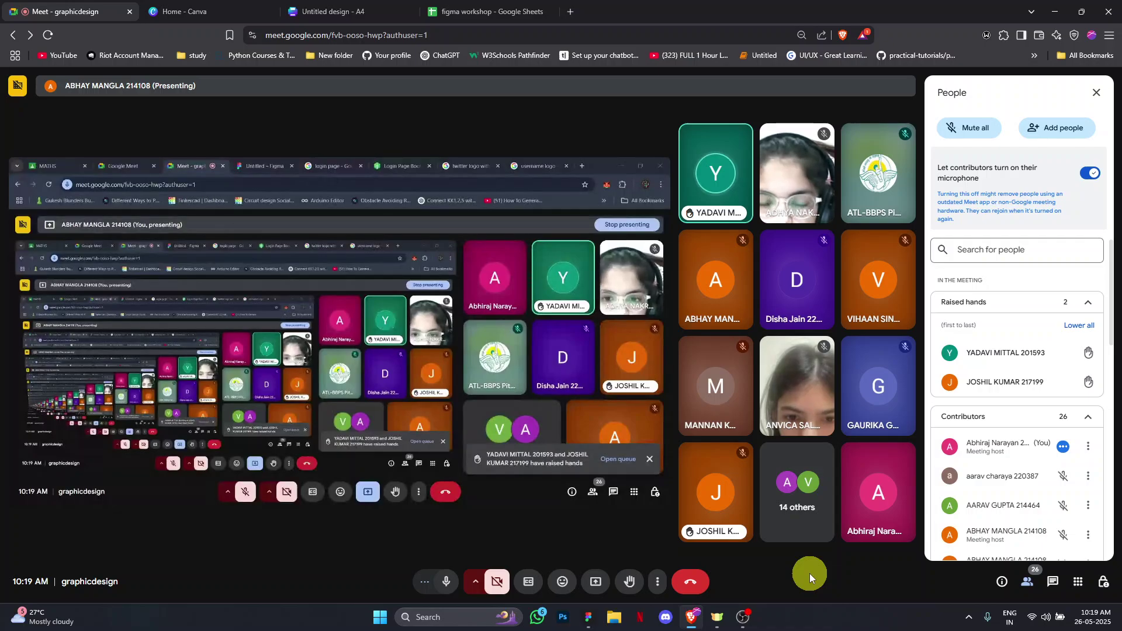
mouse_move(861, 310)
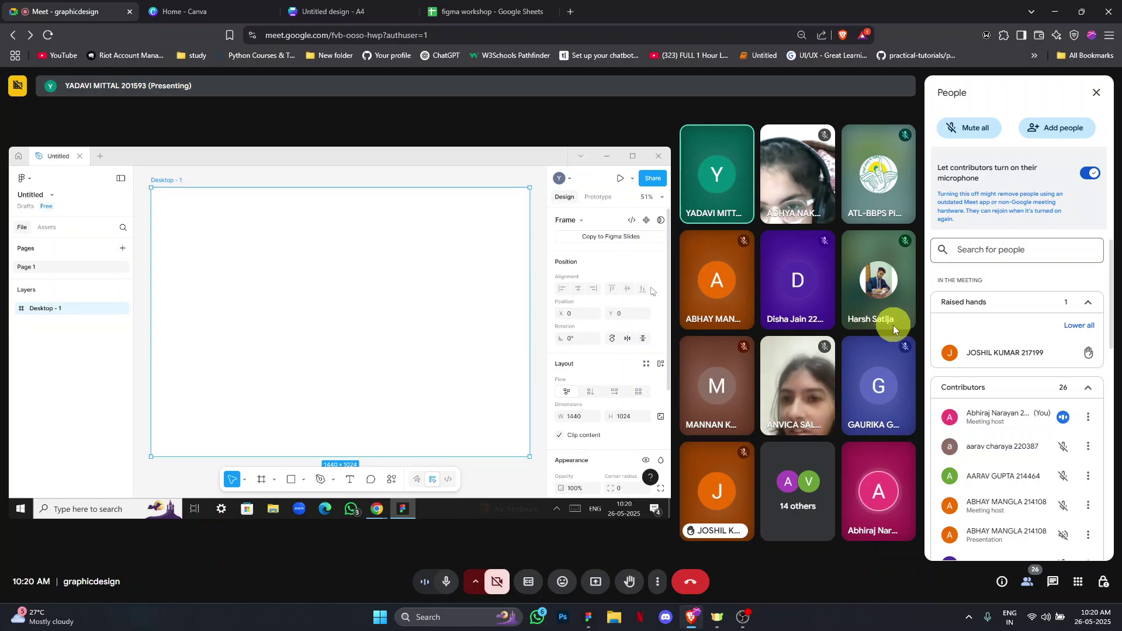
click(589, 615)
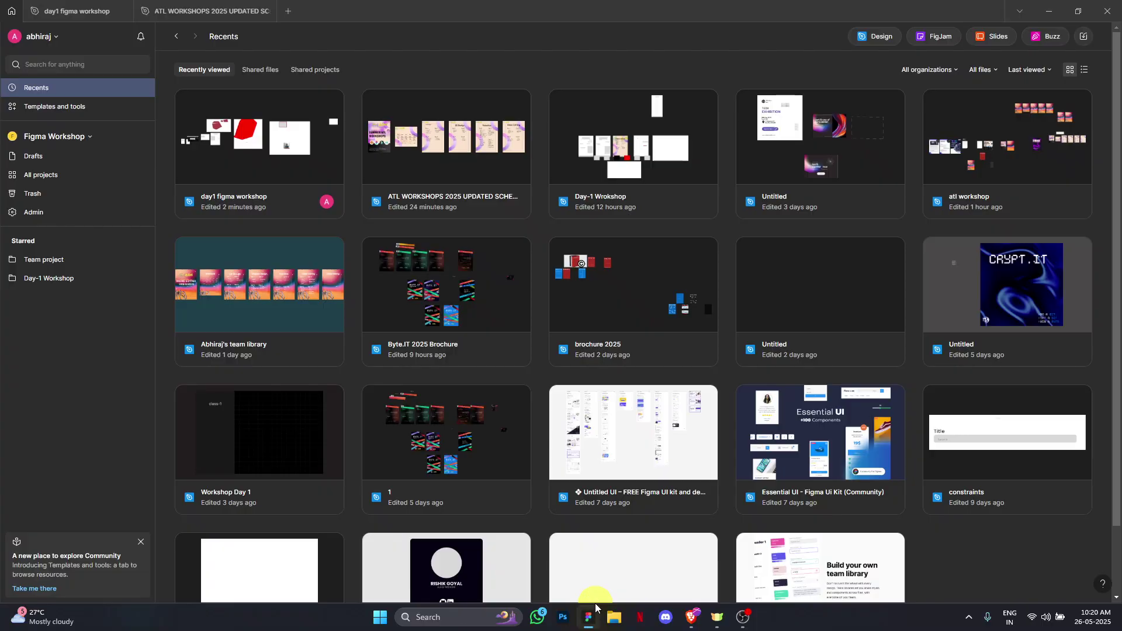
click(692, 608)
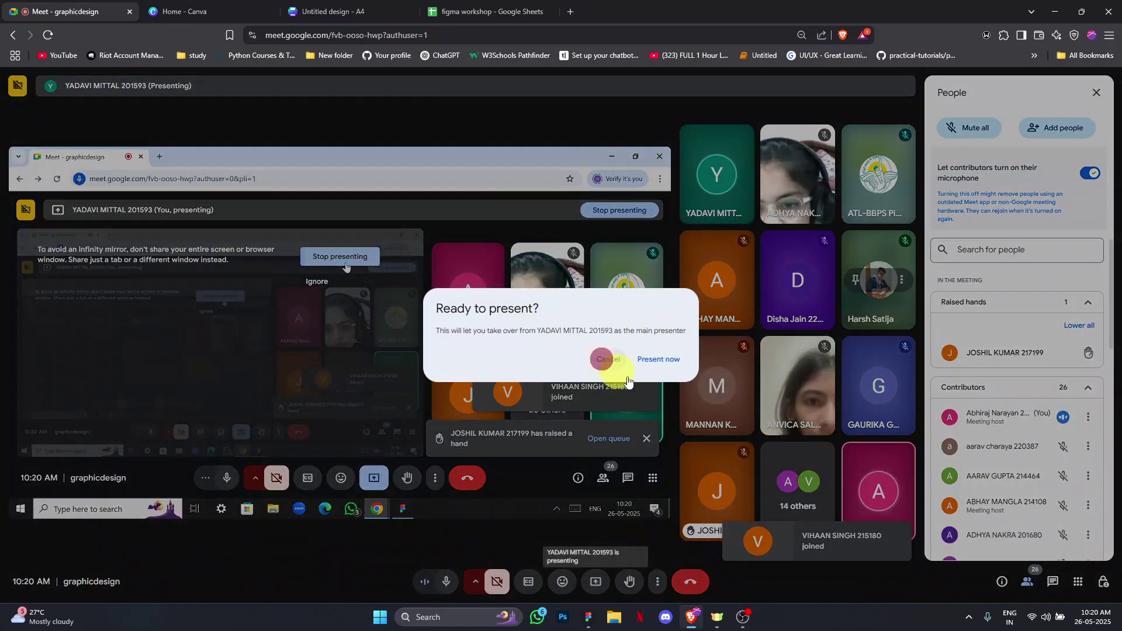
click(607, 360)
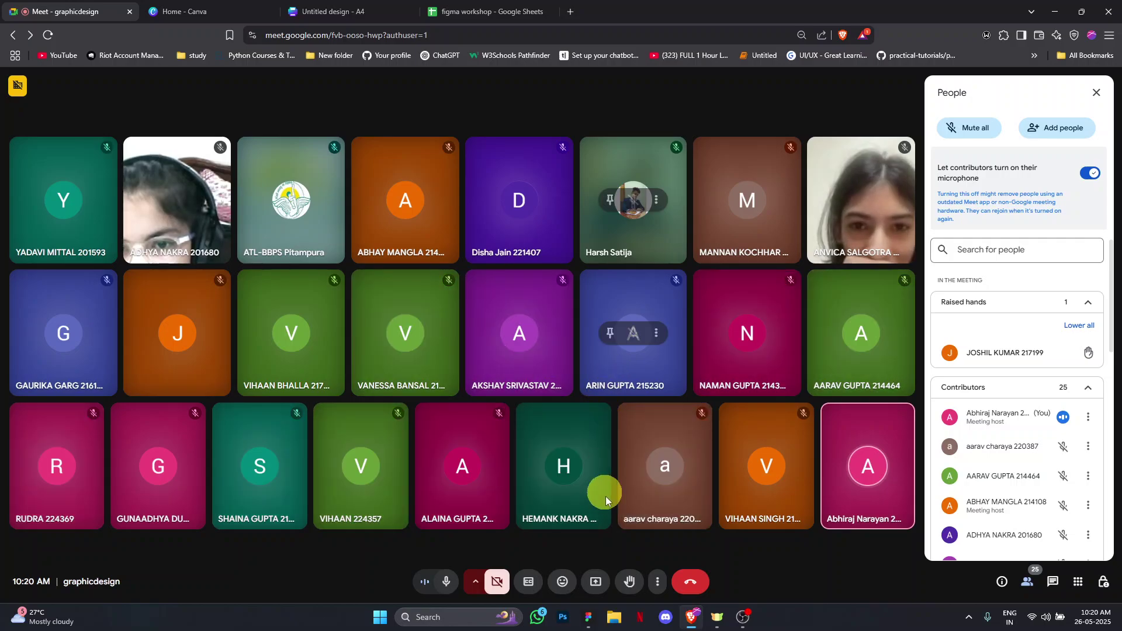
click(588, 620)
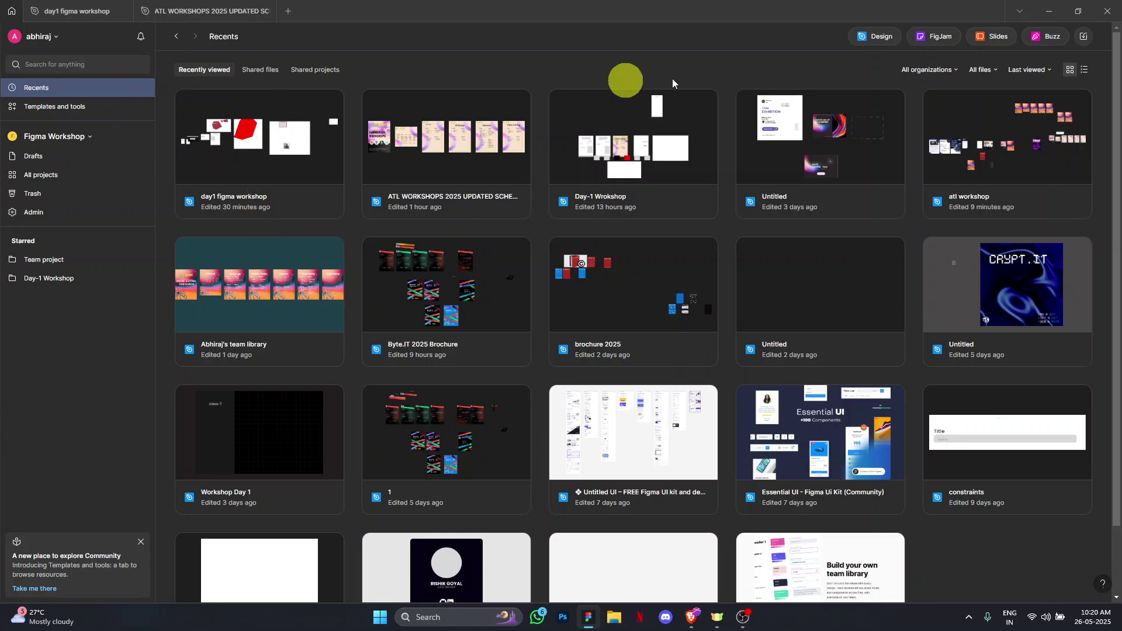
click(659, 518)
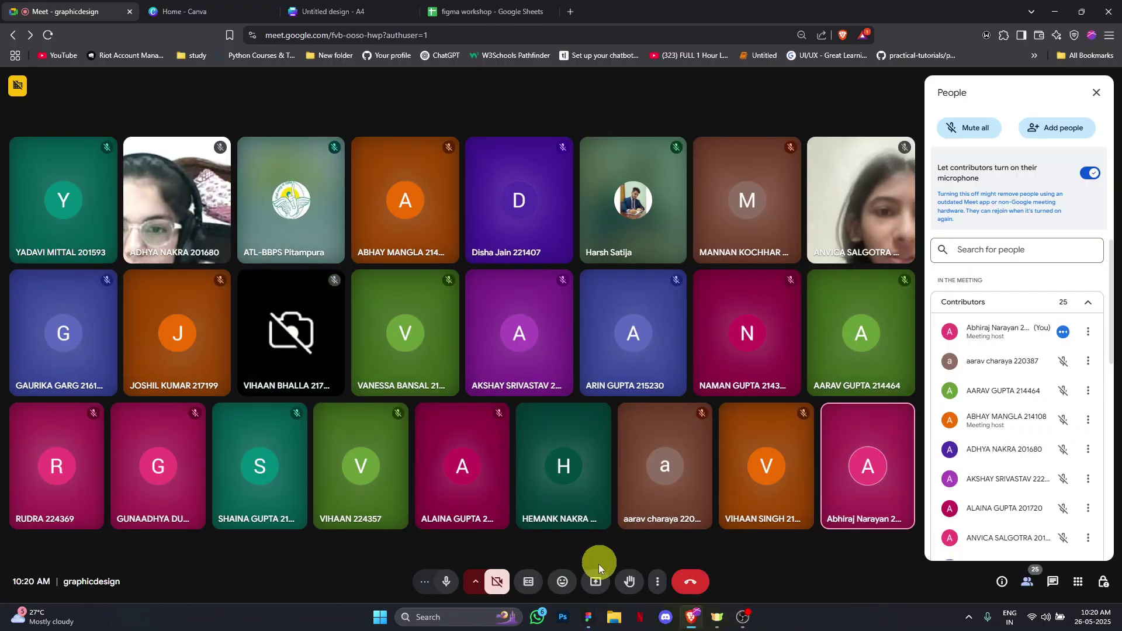
Present the entire screen to the meeting and hide the screen-sharing notice
click(598, 584)
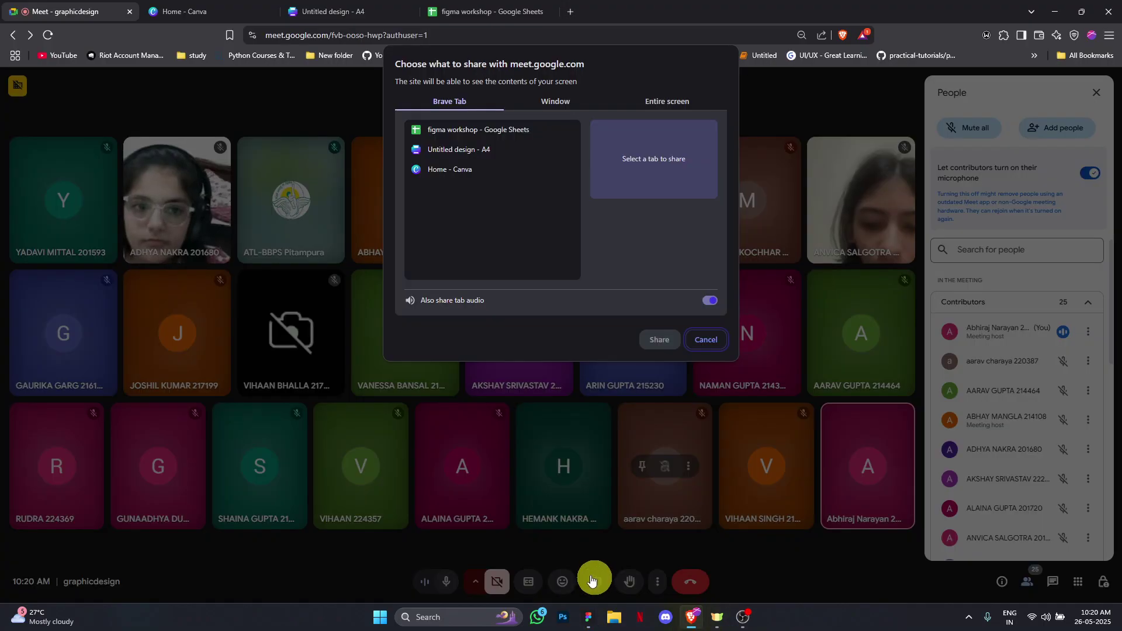
click(660, 100)
click(526, 165)
click(664, 342)
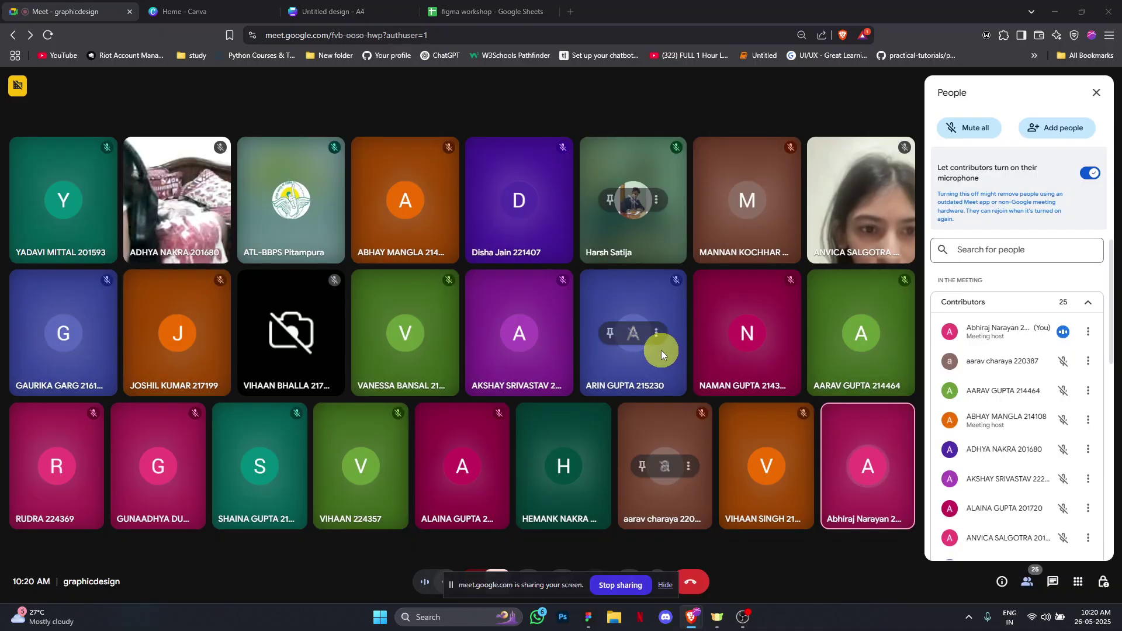
click(665, 585)
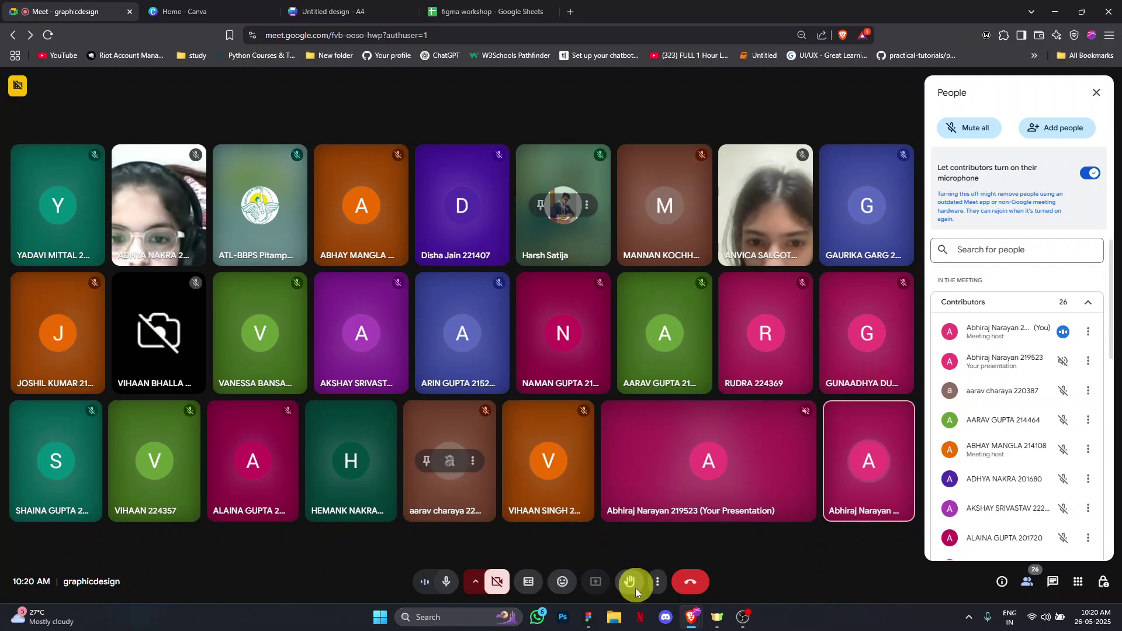
Switch to Figma and bring up the day1 figma workshop file, closing the newly created untitled design
mouse_move(592, 605)
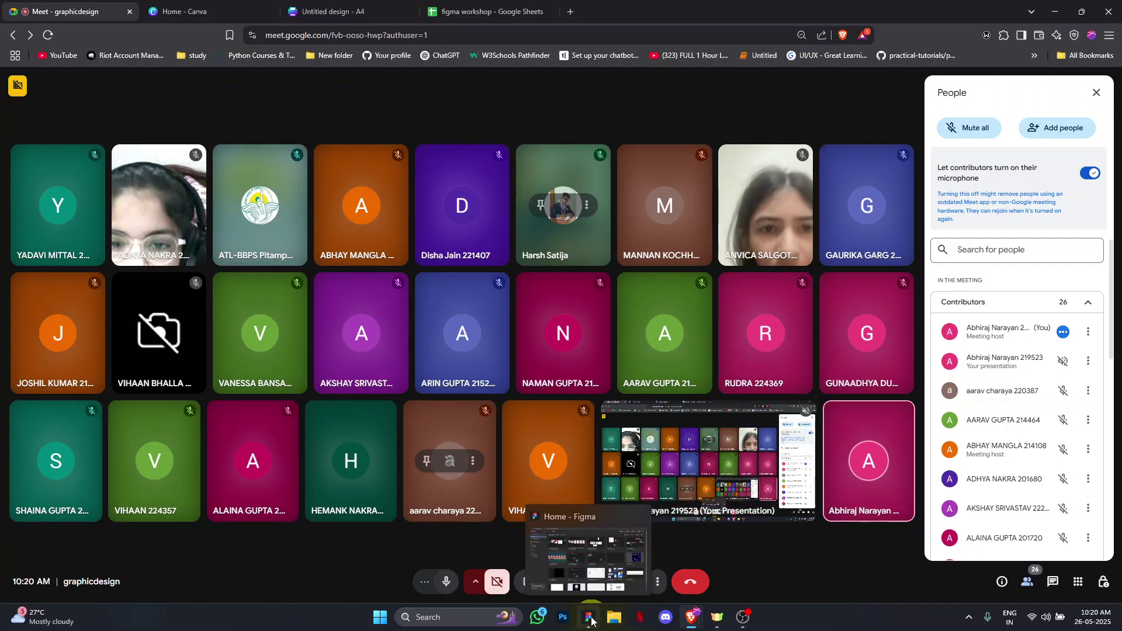
click(592, 619)
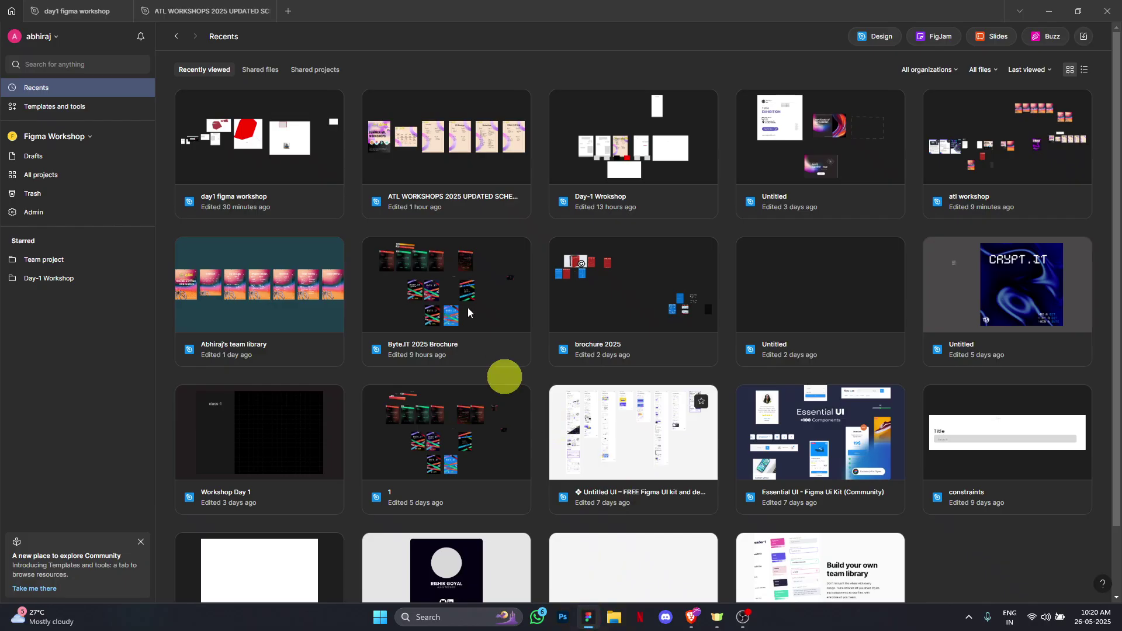
click(855, 38)
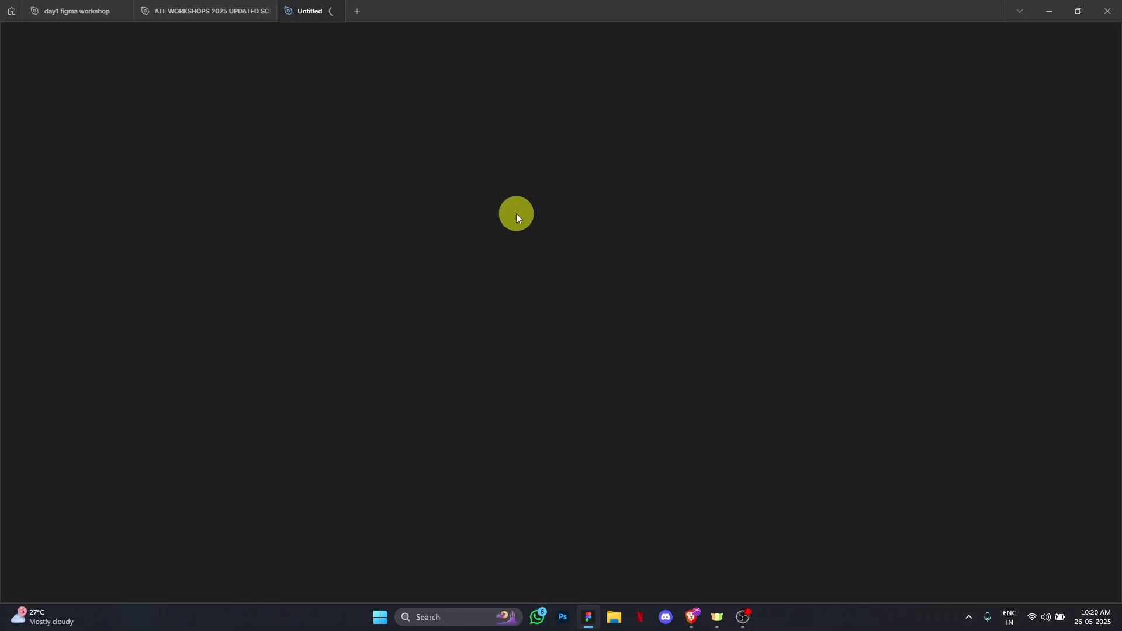
click(71, 9)
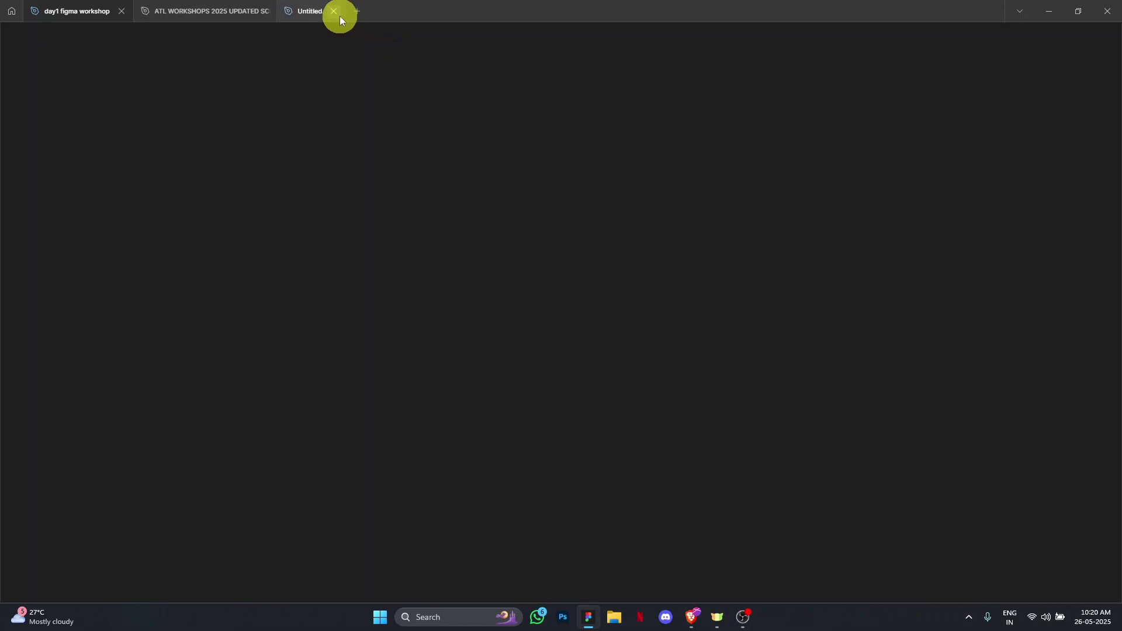
click(334, 11)
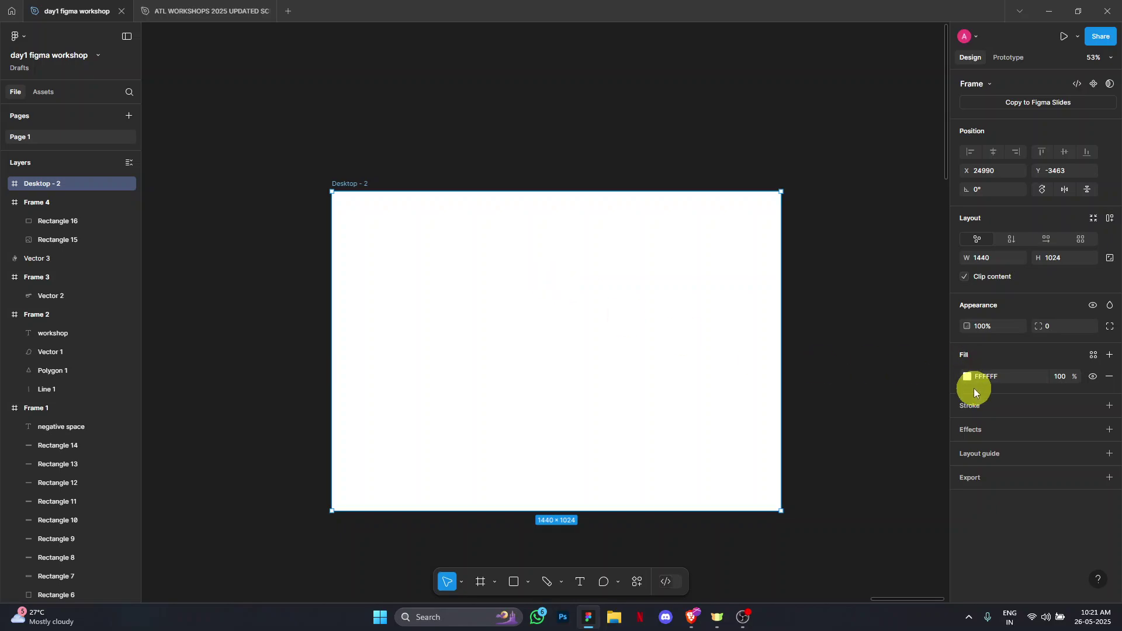
Remove the Desktop - 2 frame's fill, add a new one, and make it a linear gradient
click(1109, 376)
click(1110, 355)
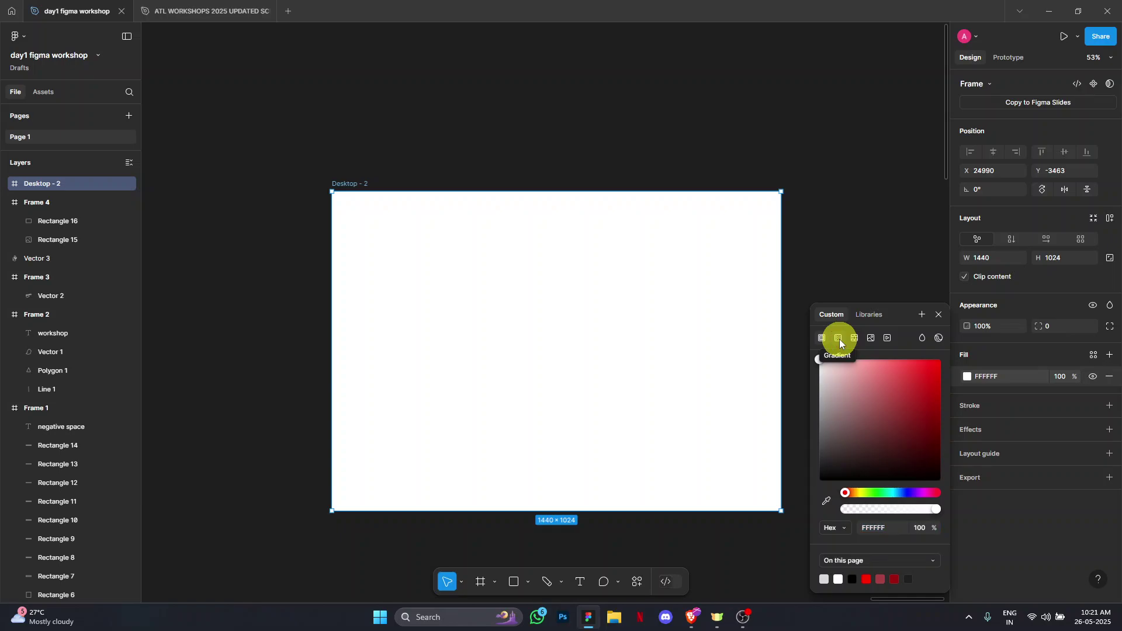
click(838, 338)
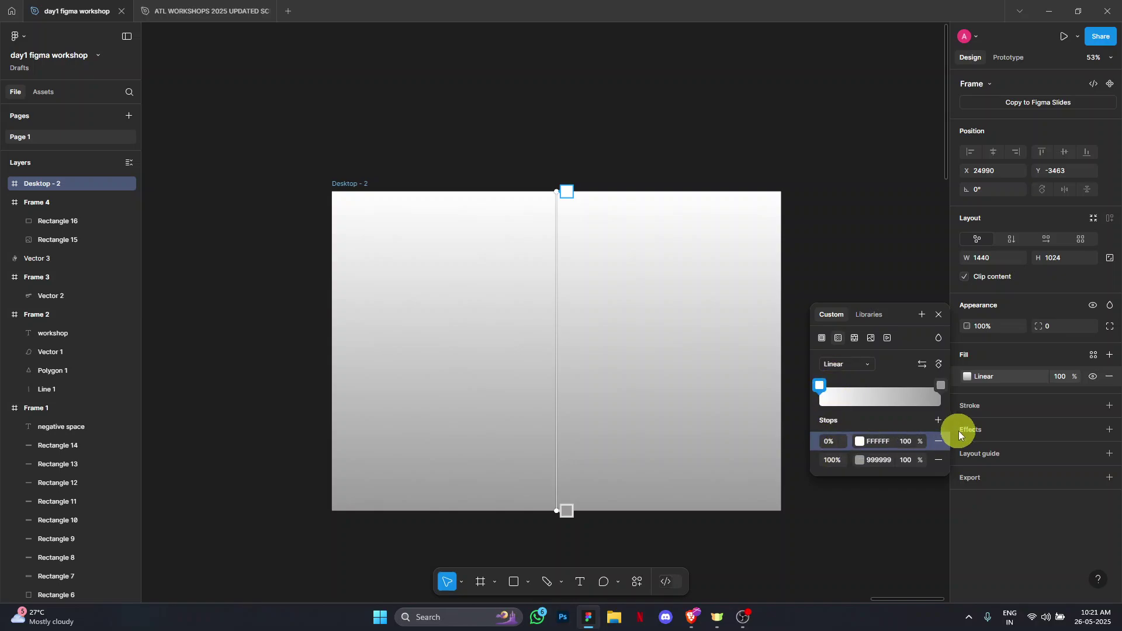
Set the gradient's 0% stop to bright orange FF6200
click(861, 441)
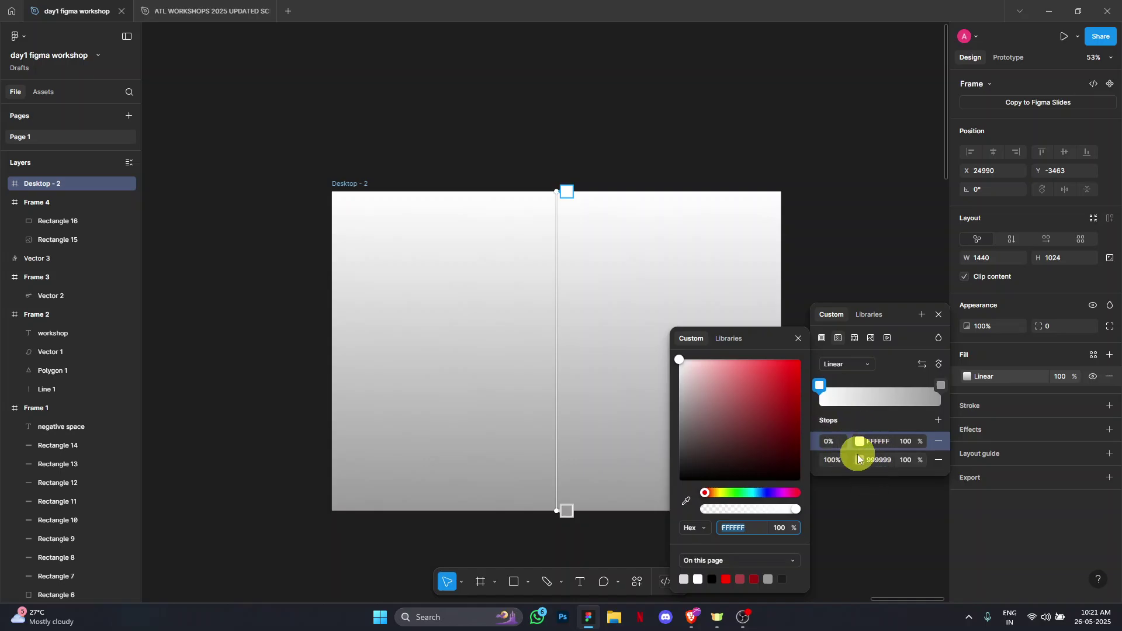
click(714, 494)
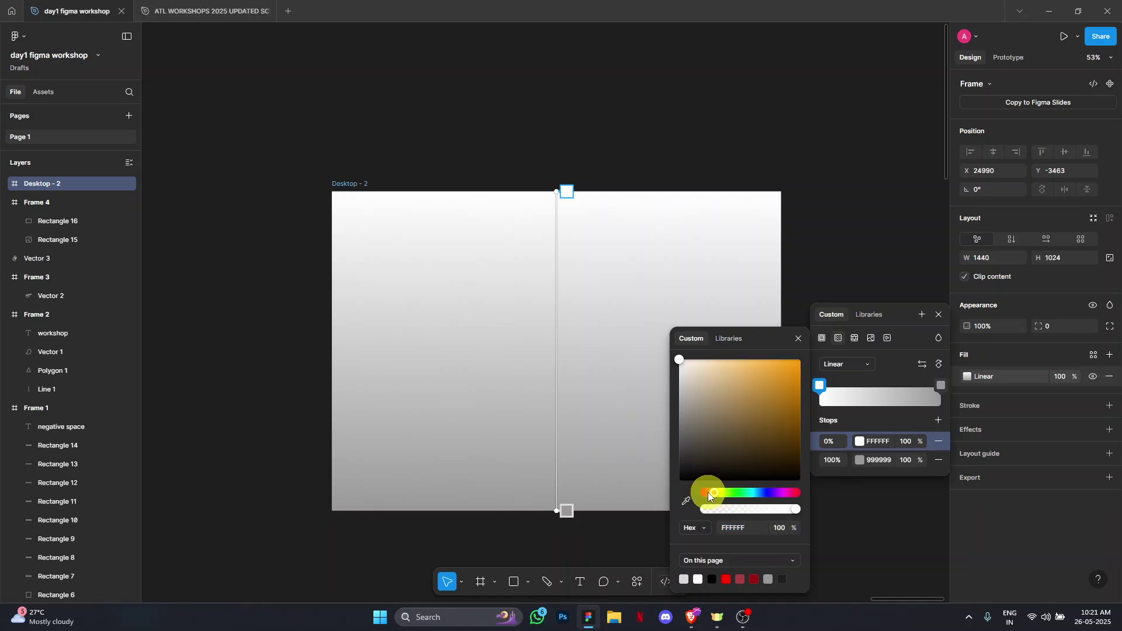
drag(715, 491, 711, 492)
click(767, 401)
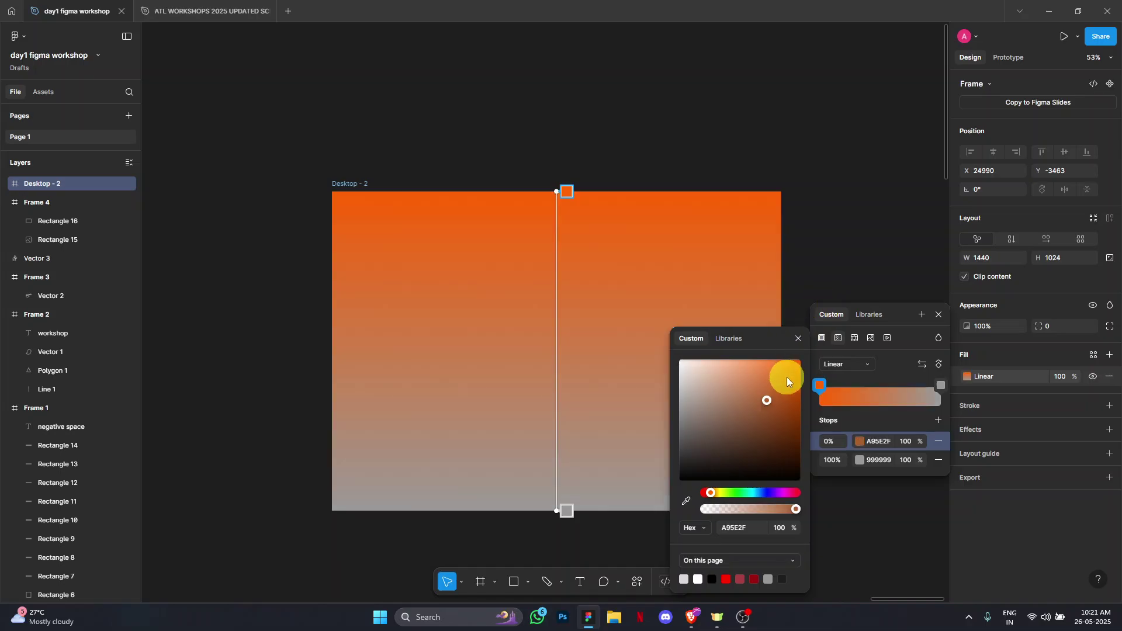
drag(792, 341, 813, 306)
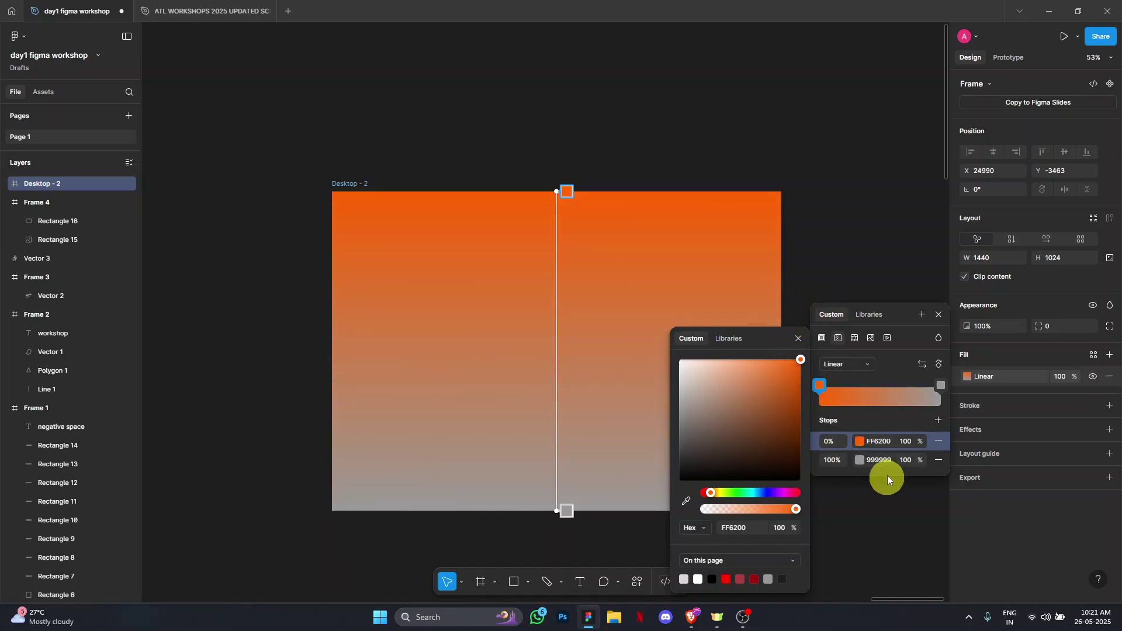
Set the gradient's 100% stop to yellow FFC300 and close the stop's colour picker
click(859, 460)
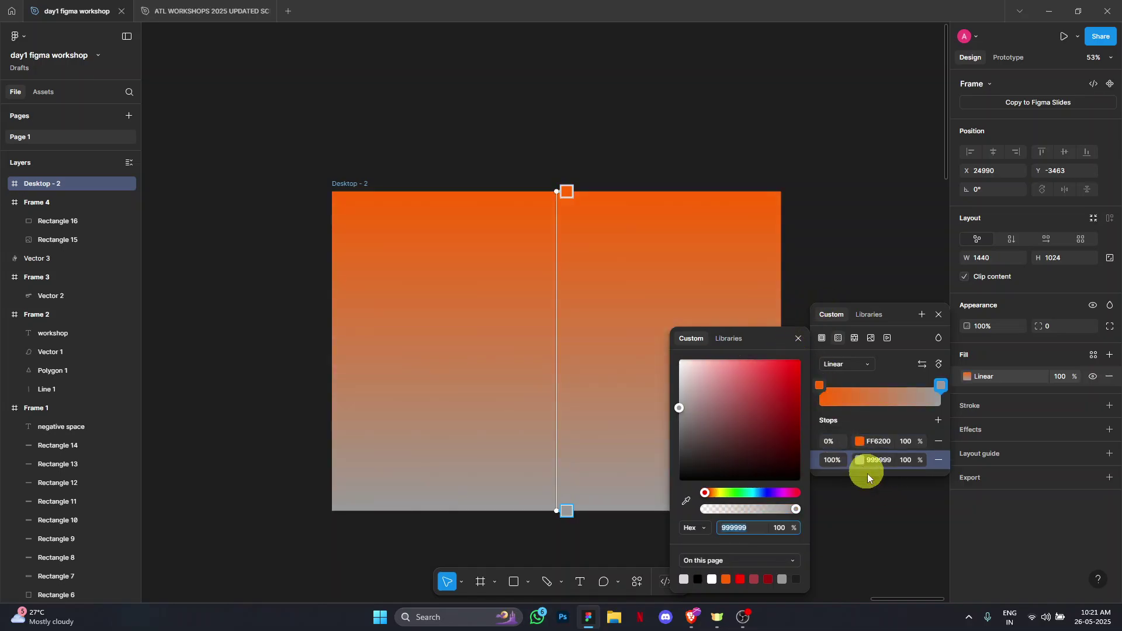
click(721, 493)
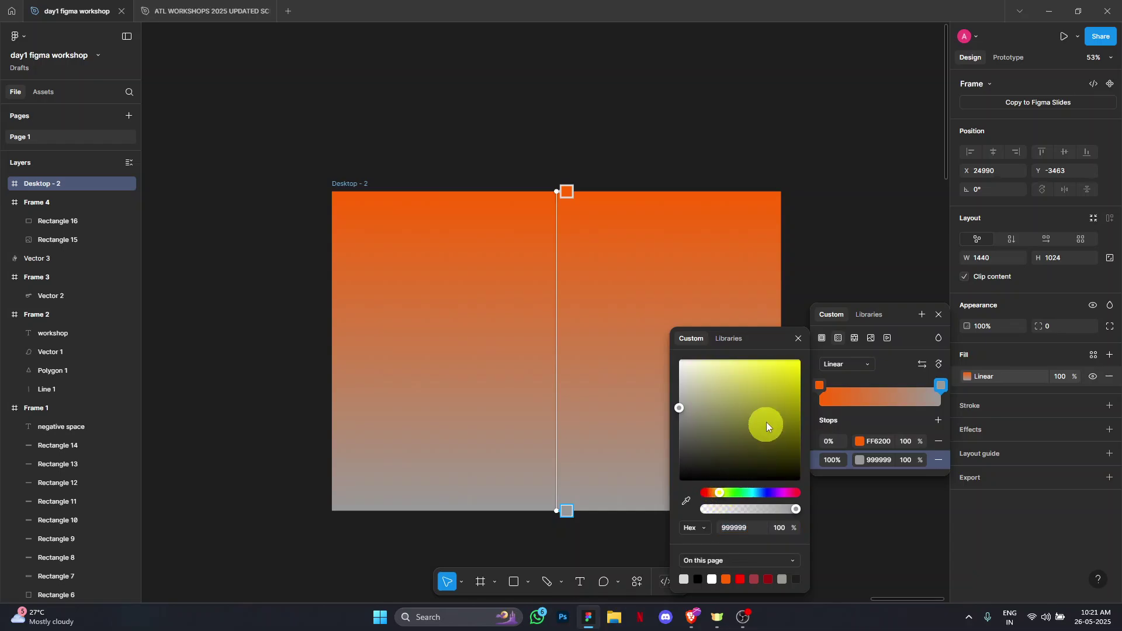
click(798, 362)
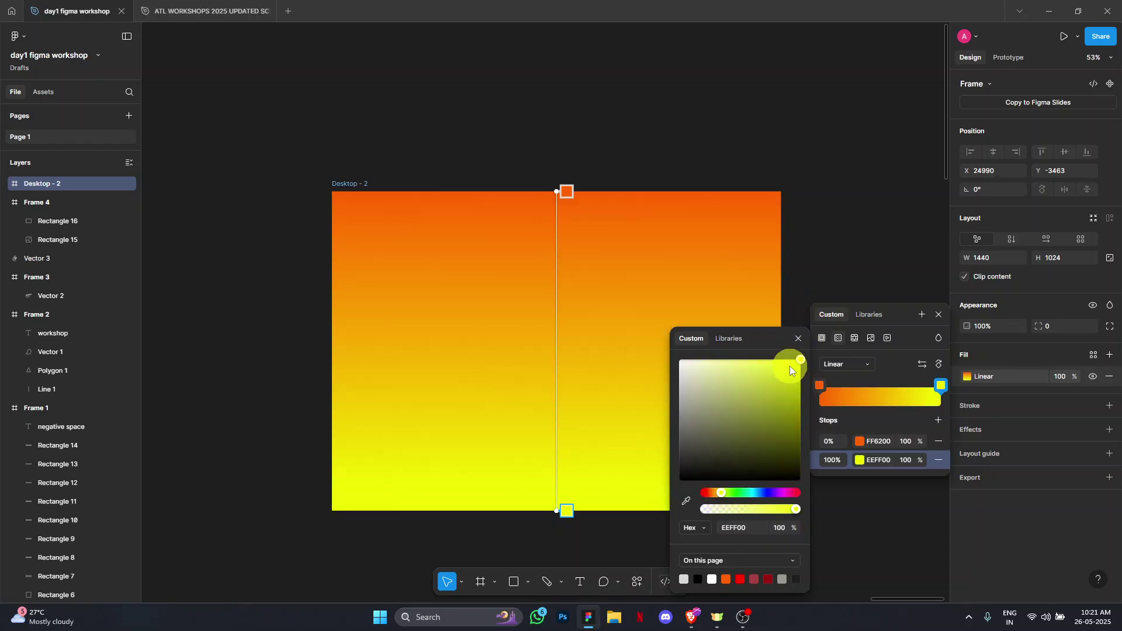
click(717, 494)
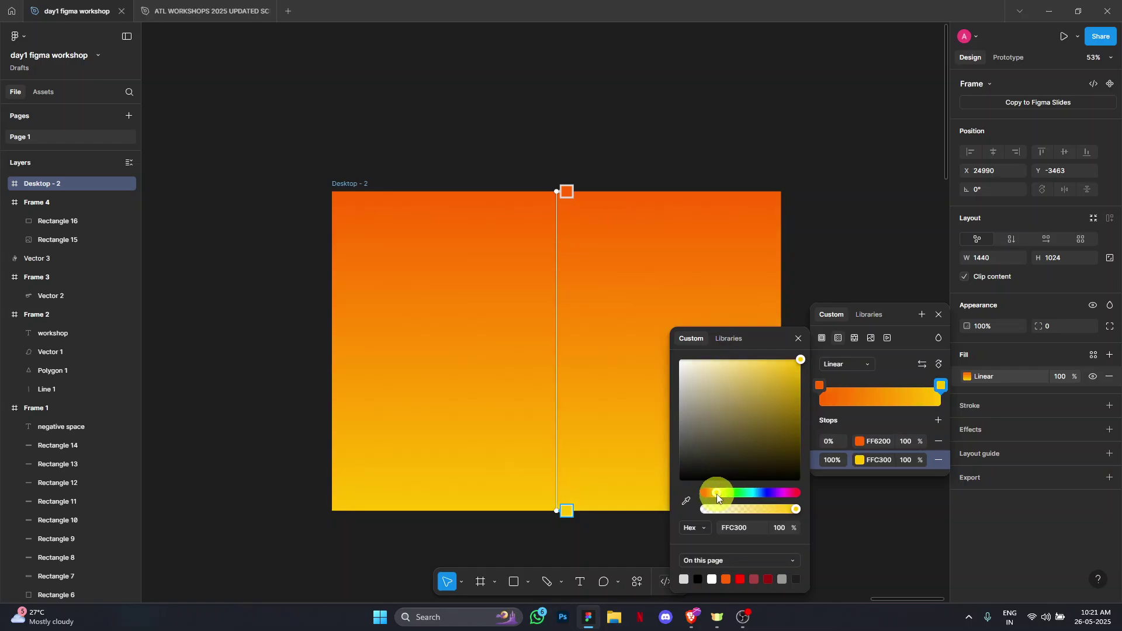
click(799, 342)
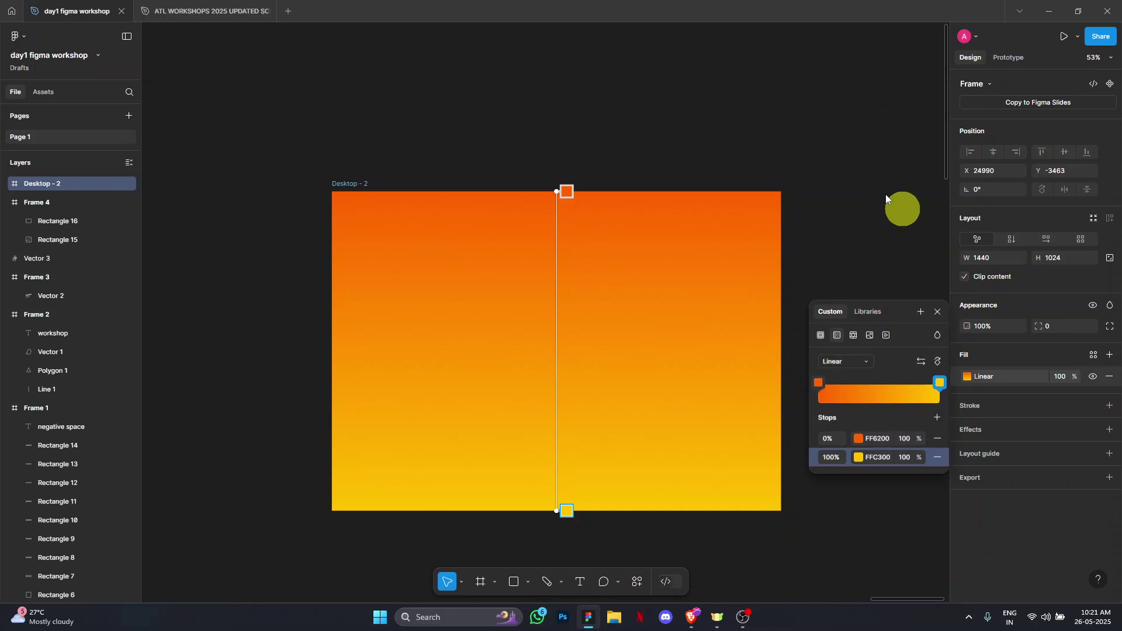
Turn the frame's gradient nearly horizontal, with yellow ending at the right edge and the orange start pulled inward from the left
drag(559, 192, 373, 318)
drag(644, 190, 348, 314)
click(547, 501)
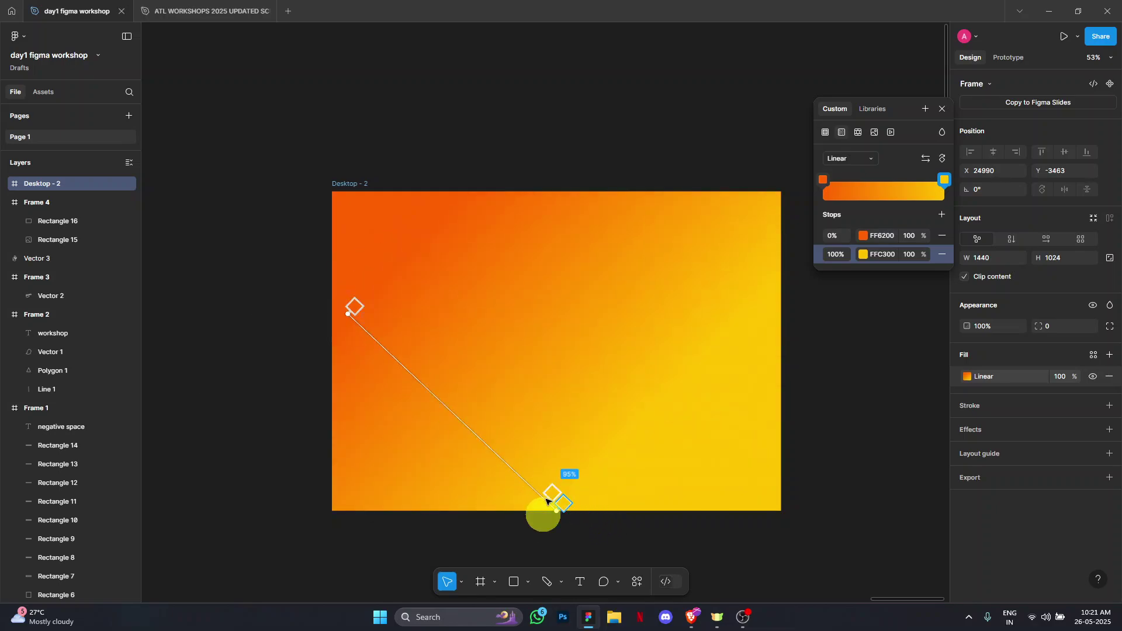
drag(556, 511, 780, 358)
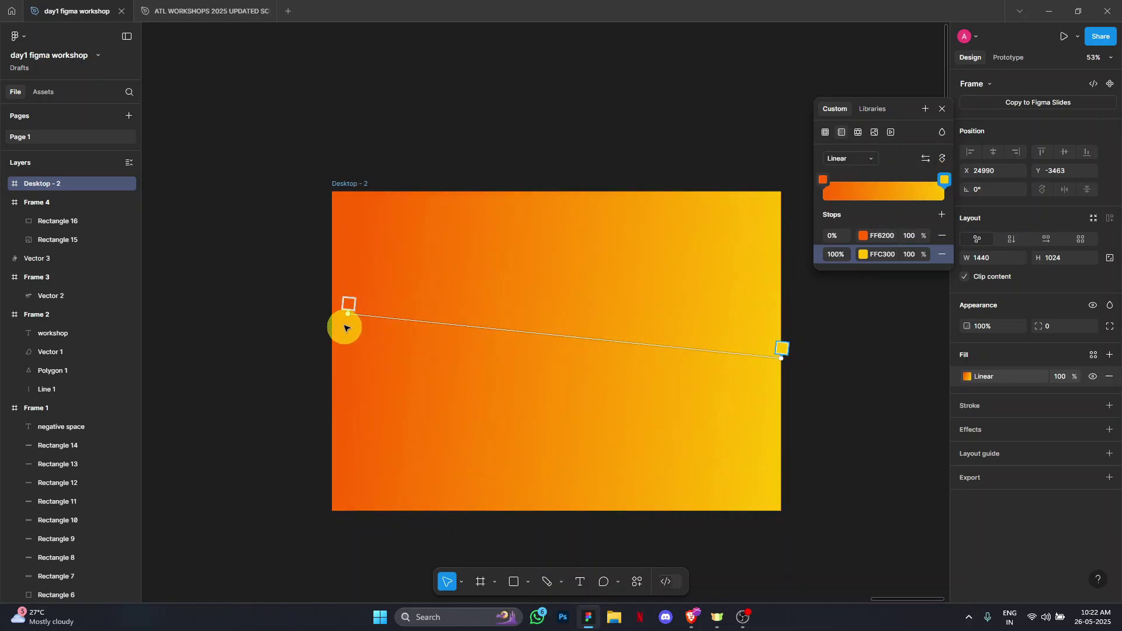
drag(348, 311, 443, 347)
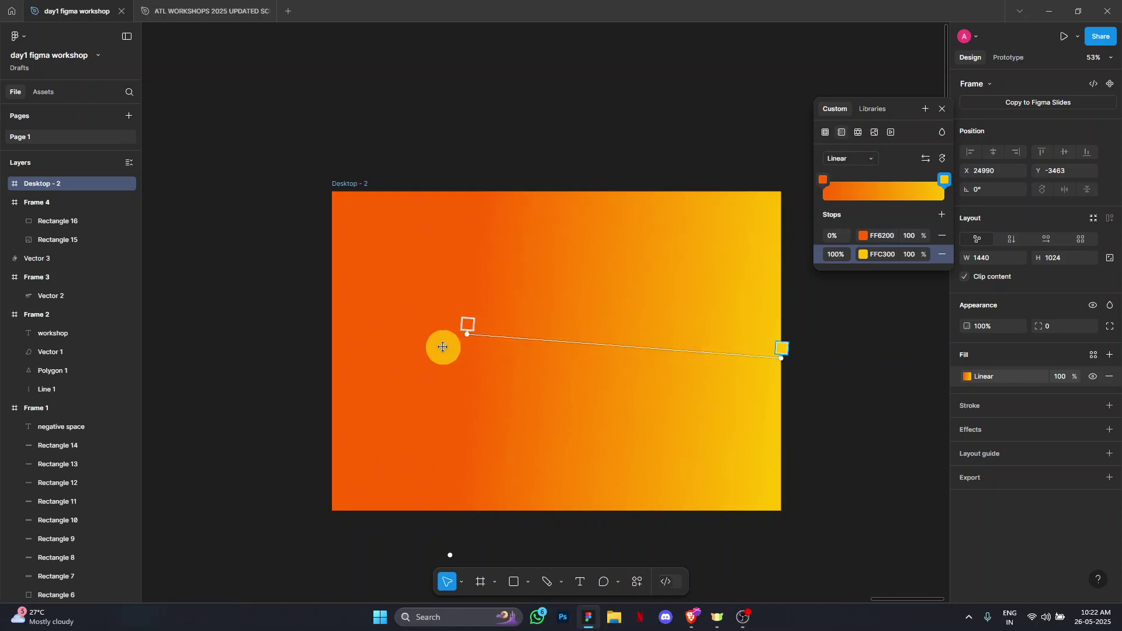
Switch to the Google Meet call to check on the meeting, and return to the day1 figma workshop file
mouse_move(691, 614)
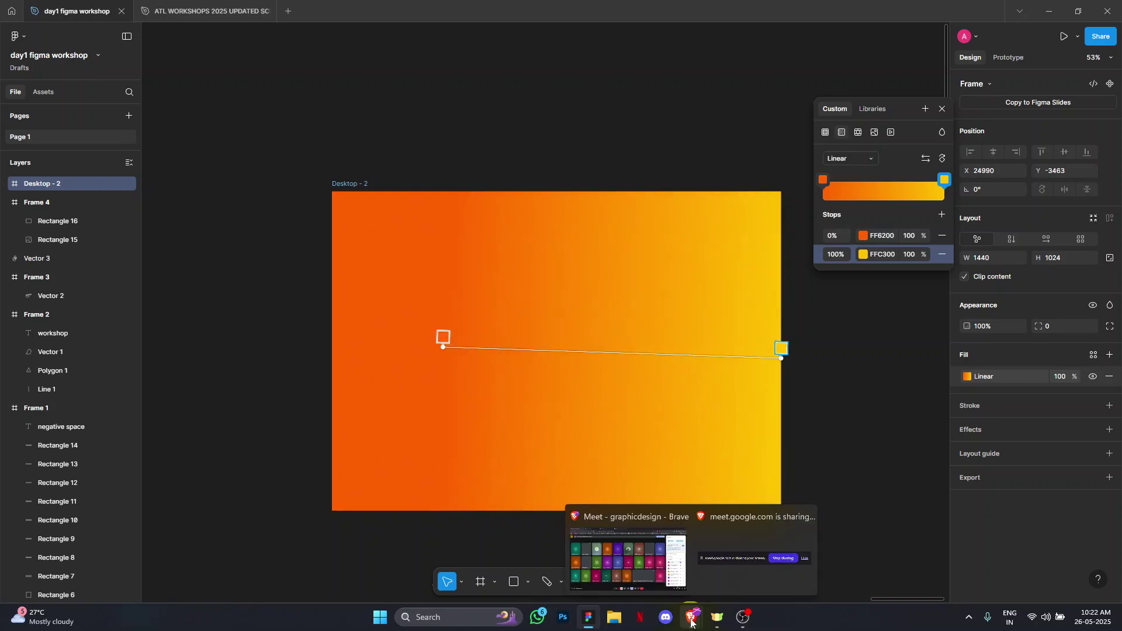
click(645, 562)
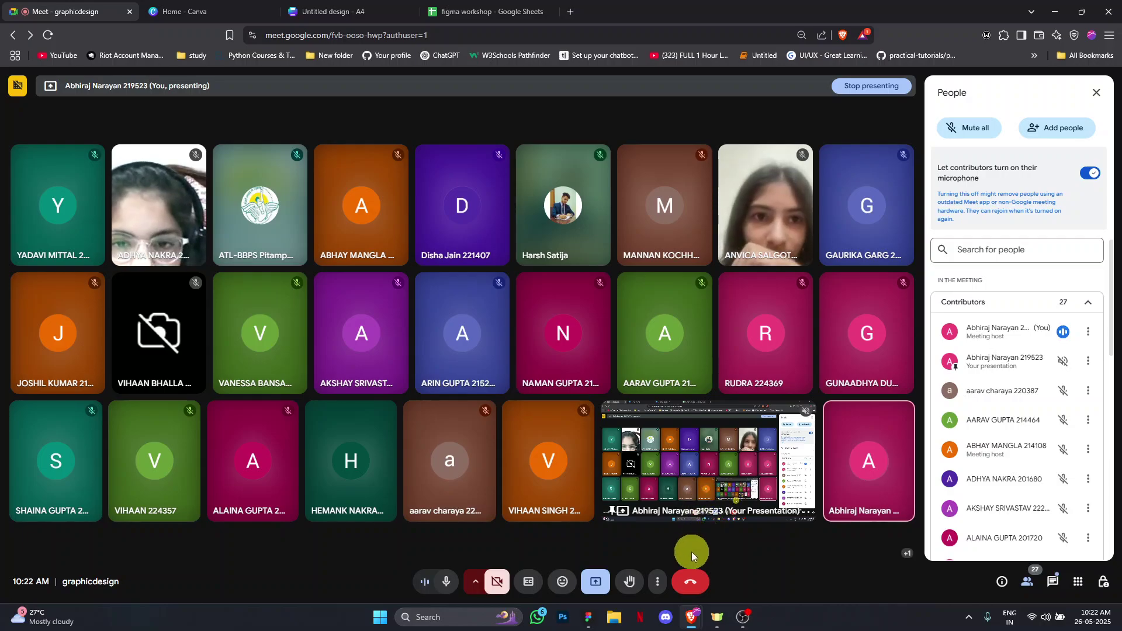
mouse_move(589, 620)
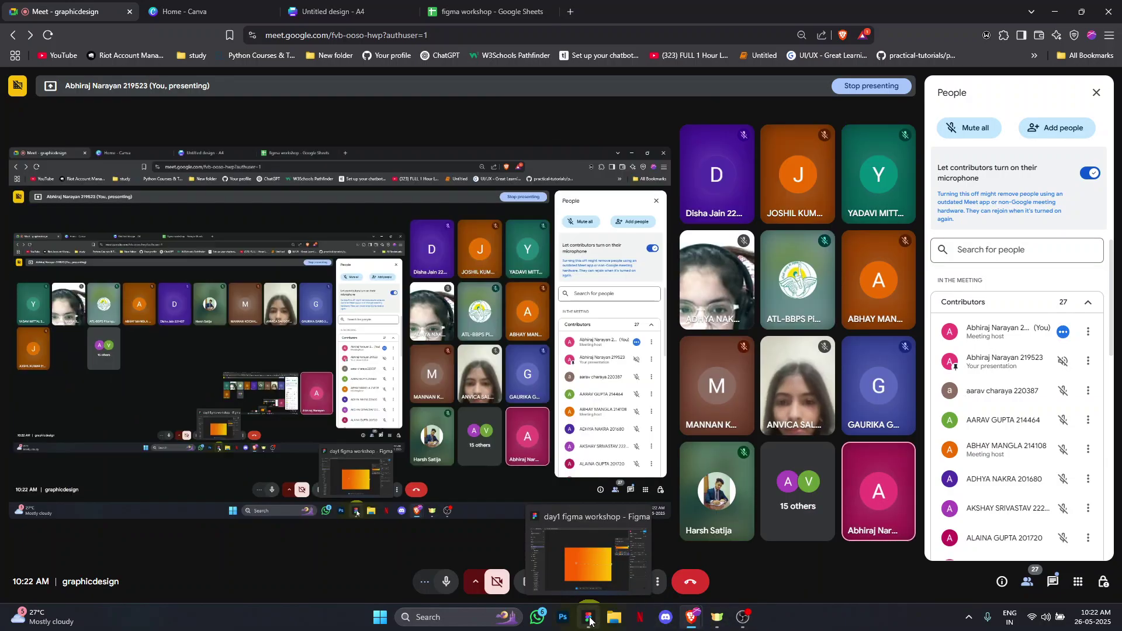
click(589, 562)
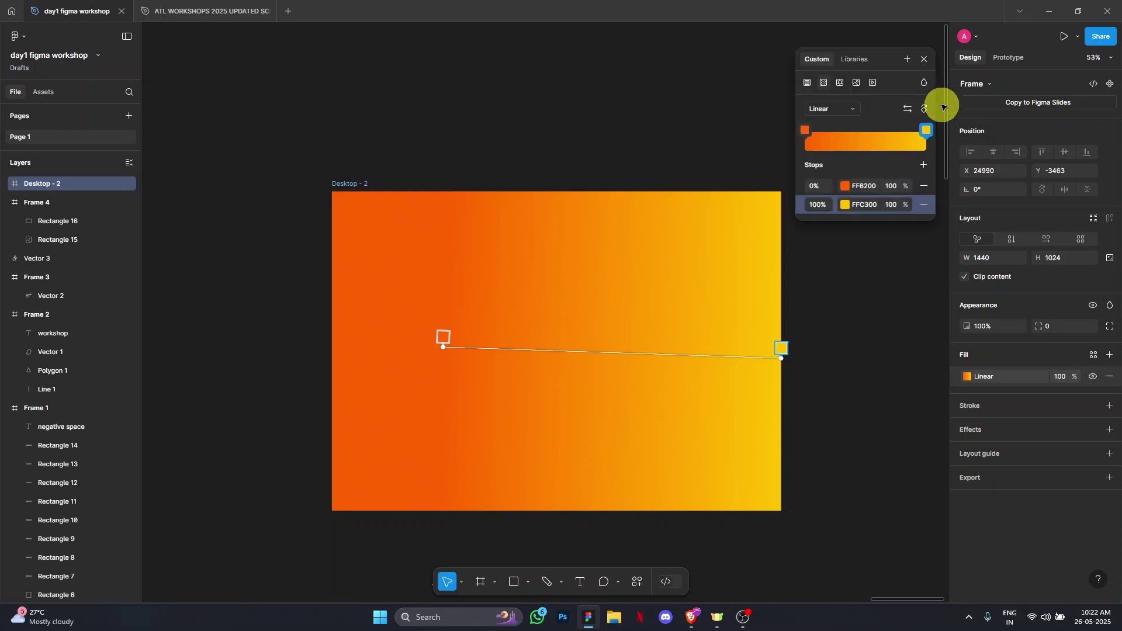
Draw a circle about 102 × 102 with the Ellipse tool in the lower part of the Desktop - 2 frame
click(527, 579)
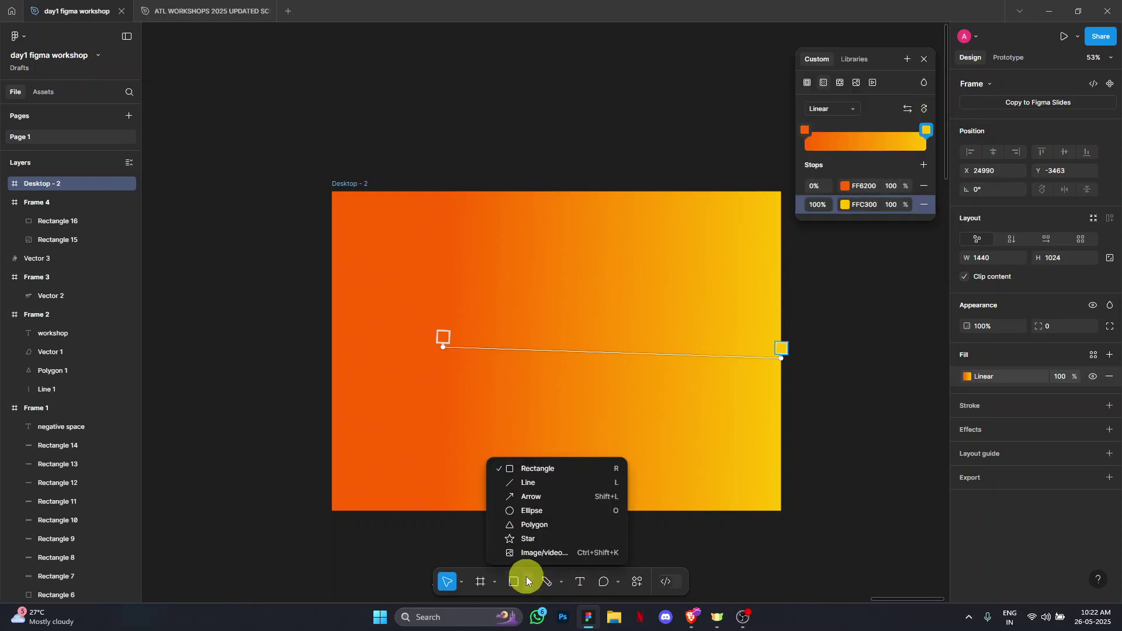
click(544, 512)
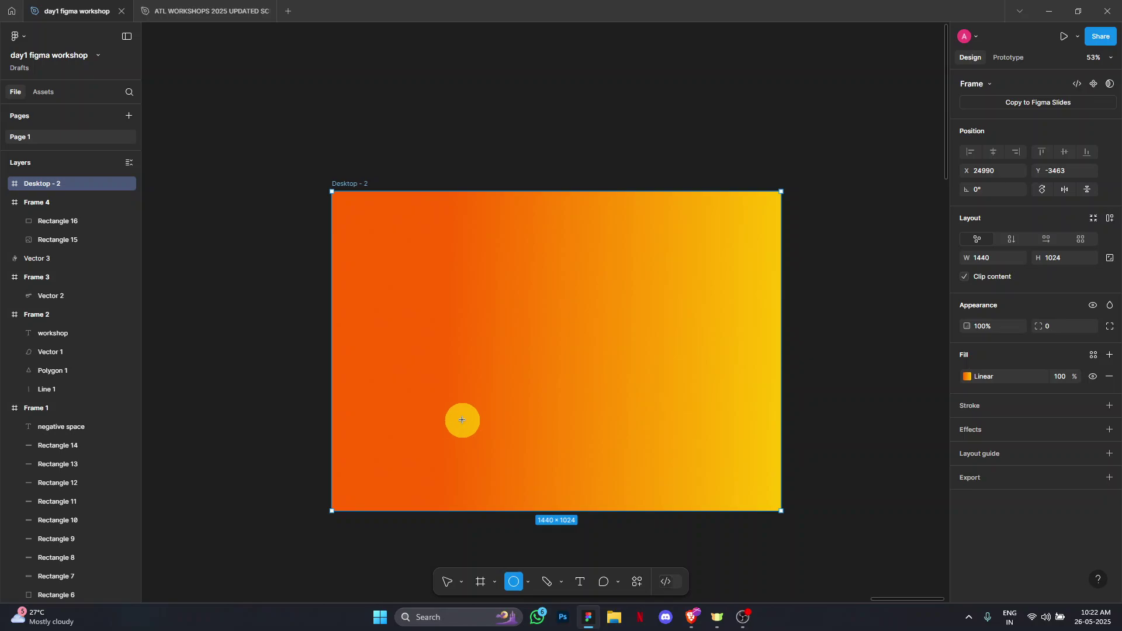
drag(462, 420, 492, 452)
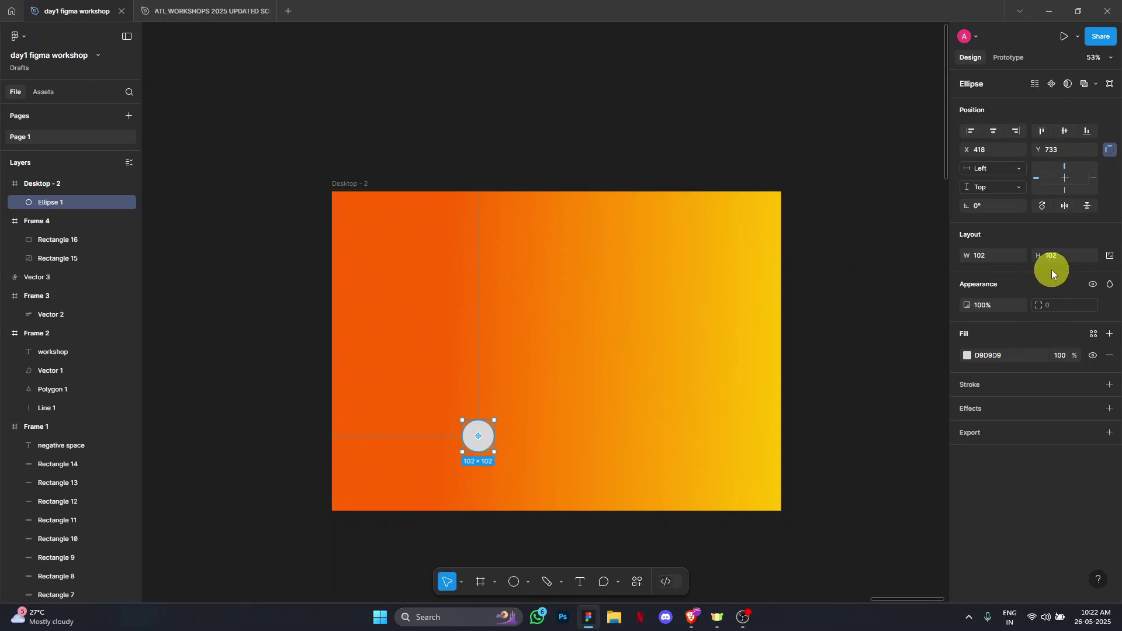
key(o)
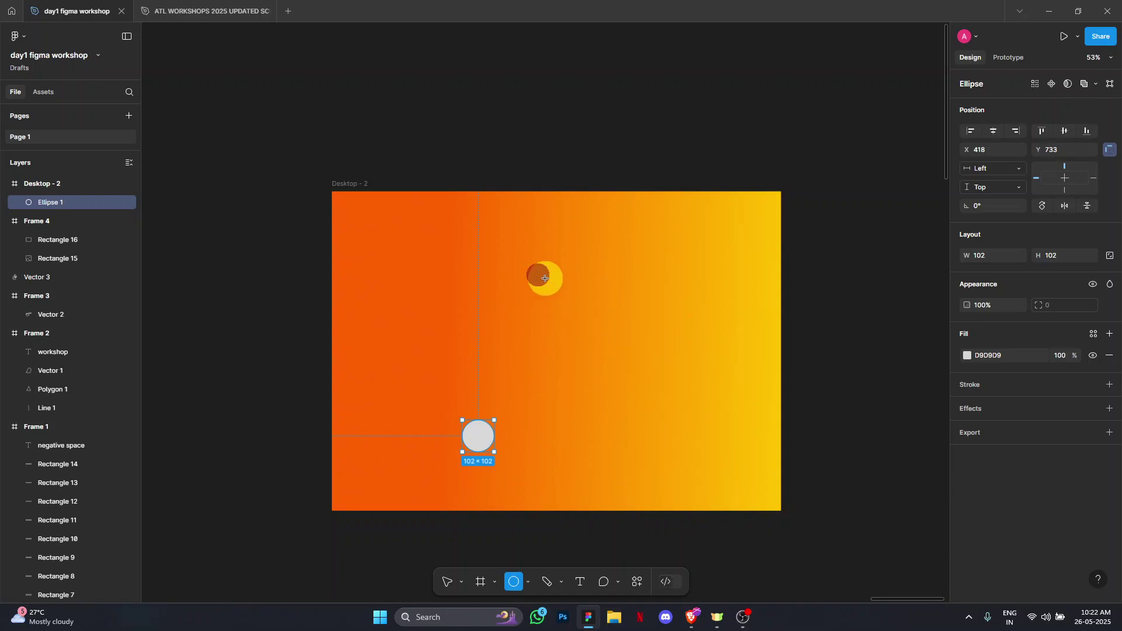
mouse_move(538, 275)
mouse_down()
mouse_move(589, 316)
mouse_move(572, 311)
mouse_move(608, 313)
mouse_move(578, 322)
mouse_up()
key(Delete)
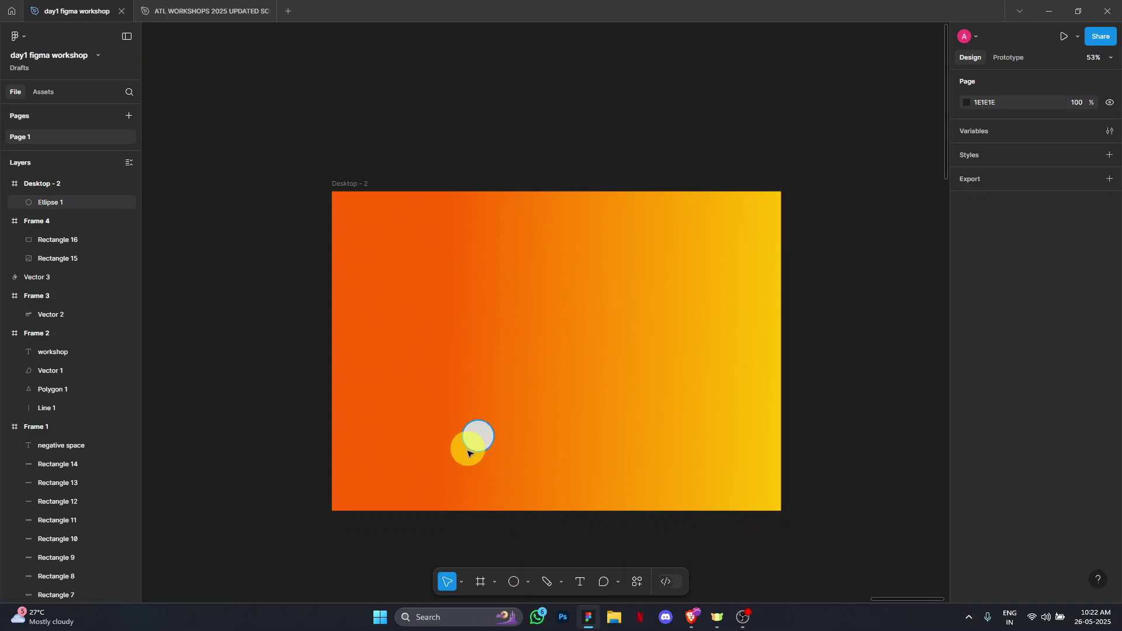
Move the grey circle slightly lower and to the right, to about X 482, Y 778 in the Desktop - 2 frame
click(486, 463)
drag(480, 445, 492, 447)
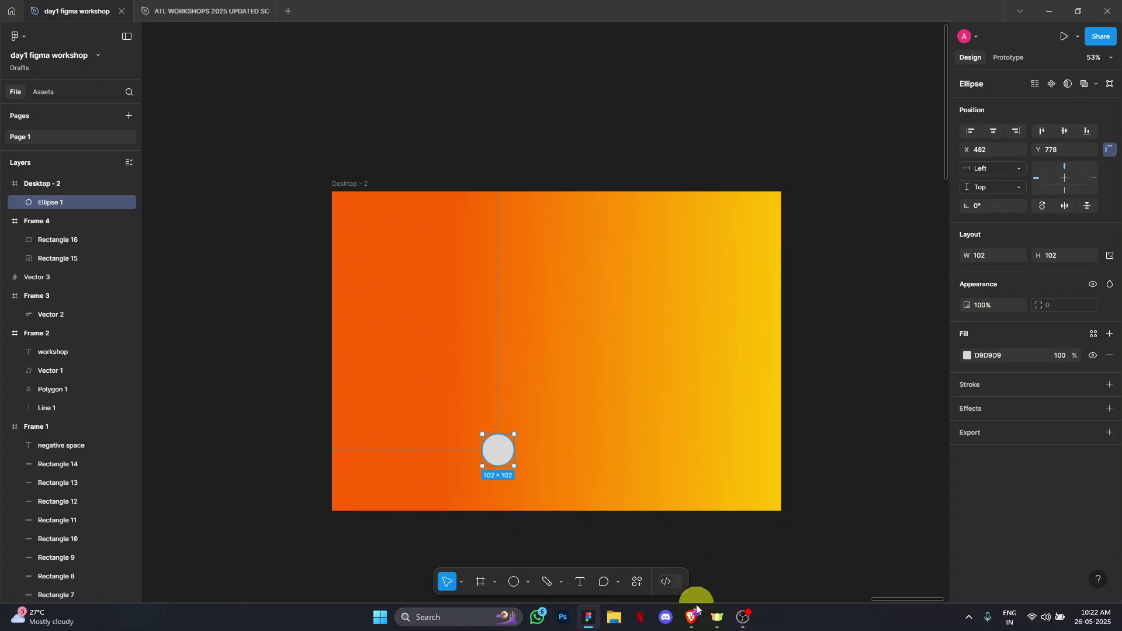
Check the Google Meet call again and switch back to the Figma design
mouse_move(691, 618)
click(654, 554)
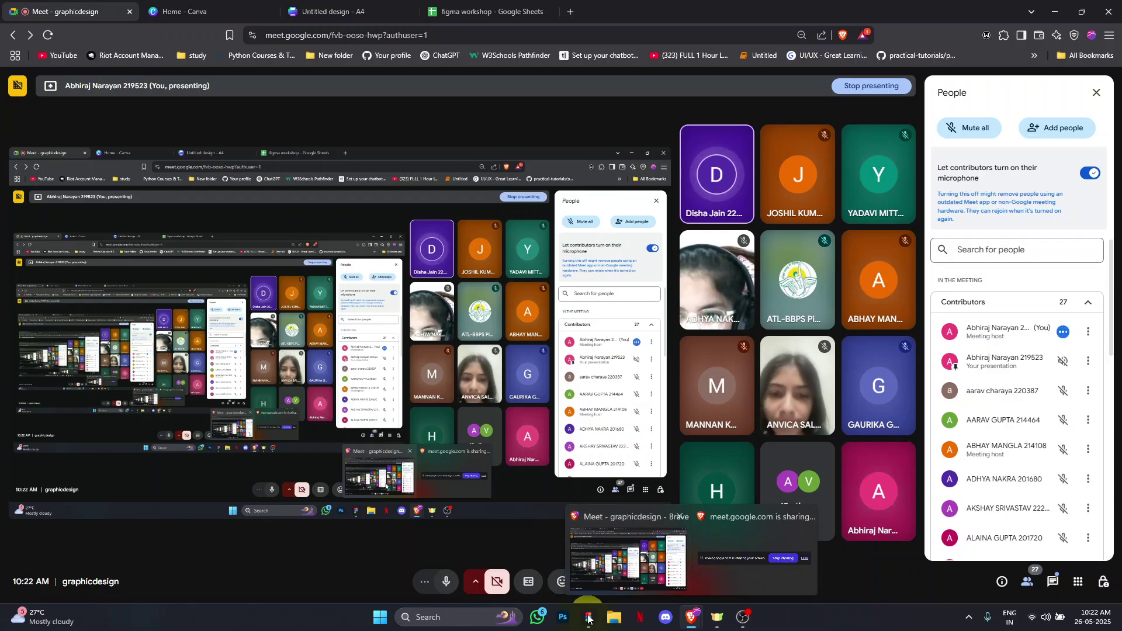
mouse_move(589, 621)
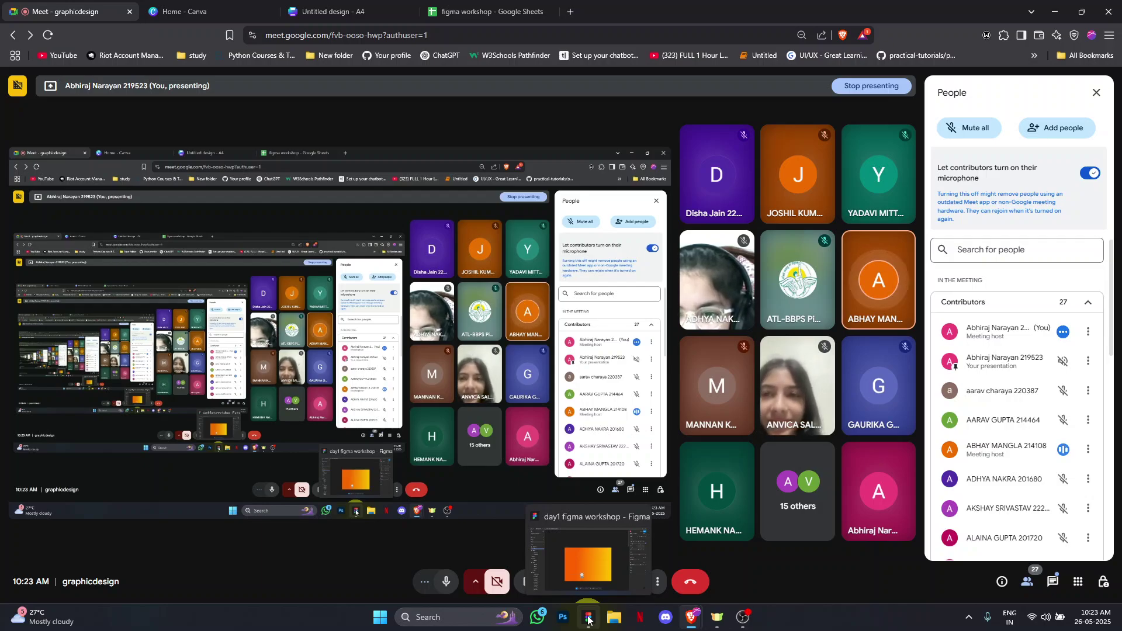
click(588, 620)
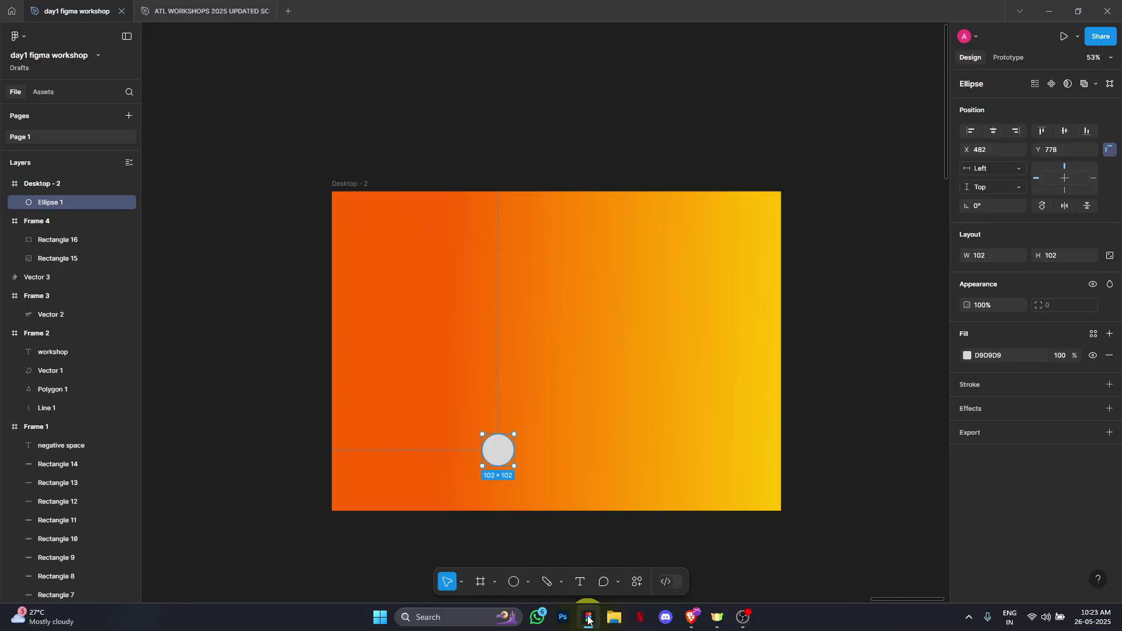
Switch to the browser and search Google Images for "twitterlogo" in a new tab
click(637, 542)
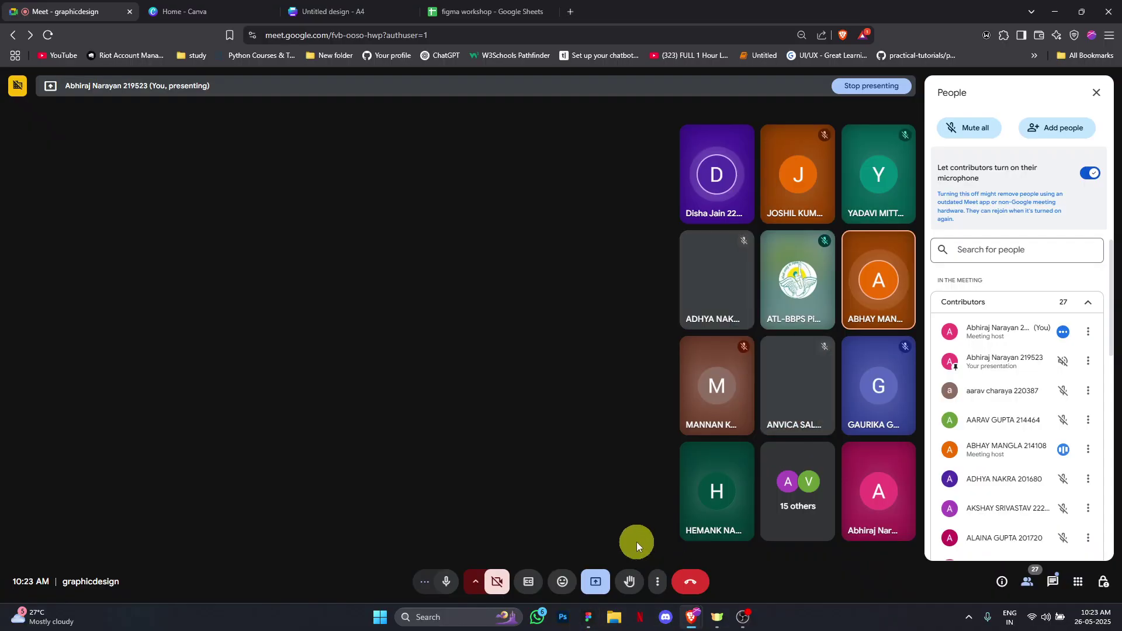
click(571, 11)
text(twitterlog)
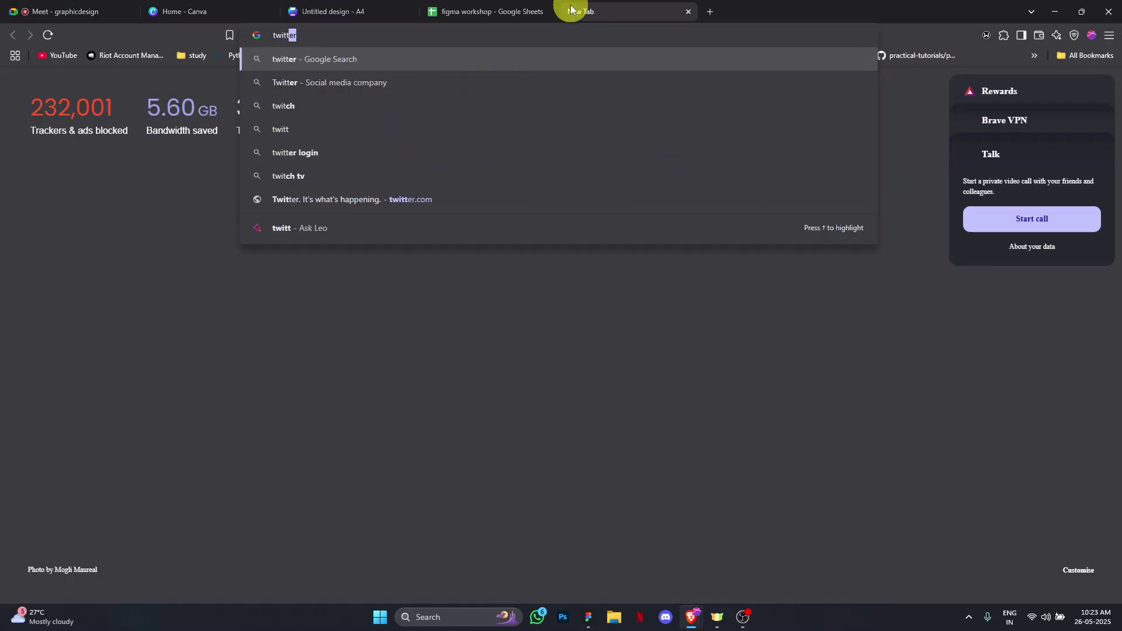
text(og)
key(Return)
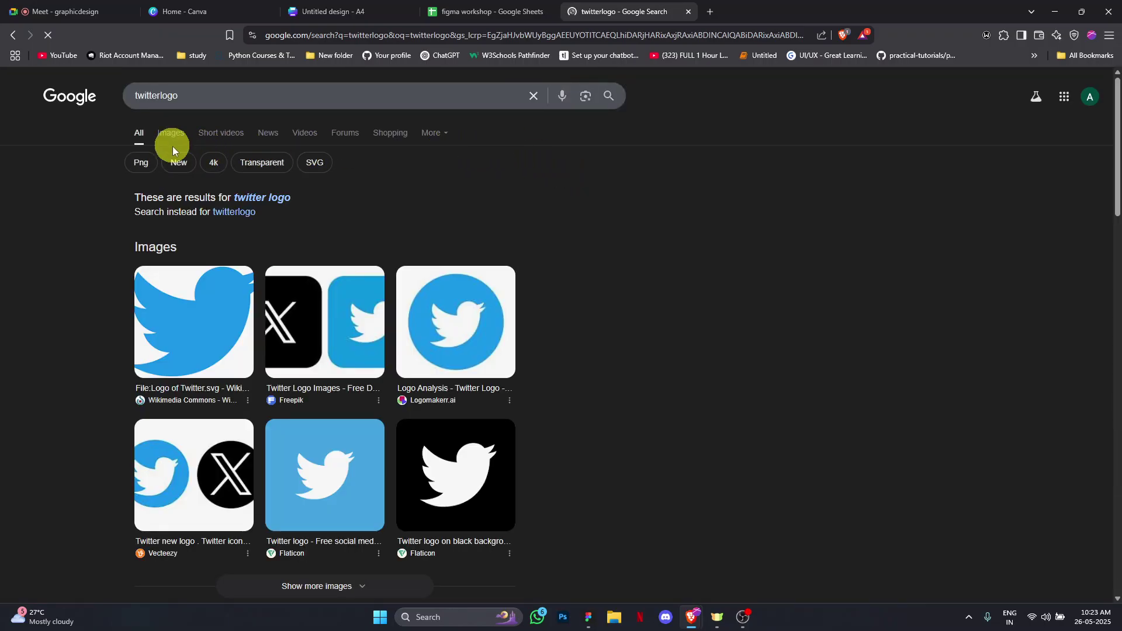
click(175, 139)
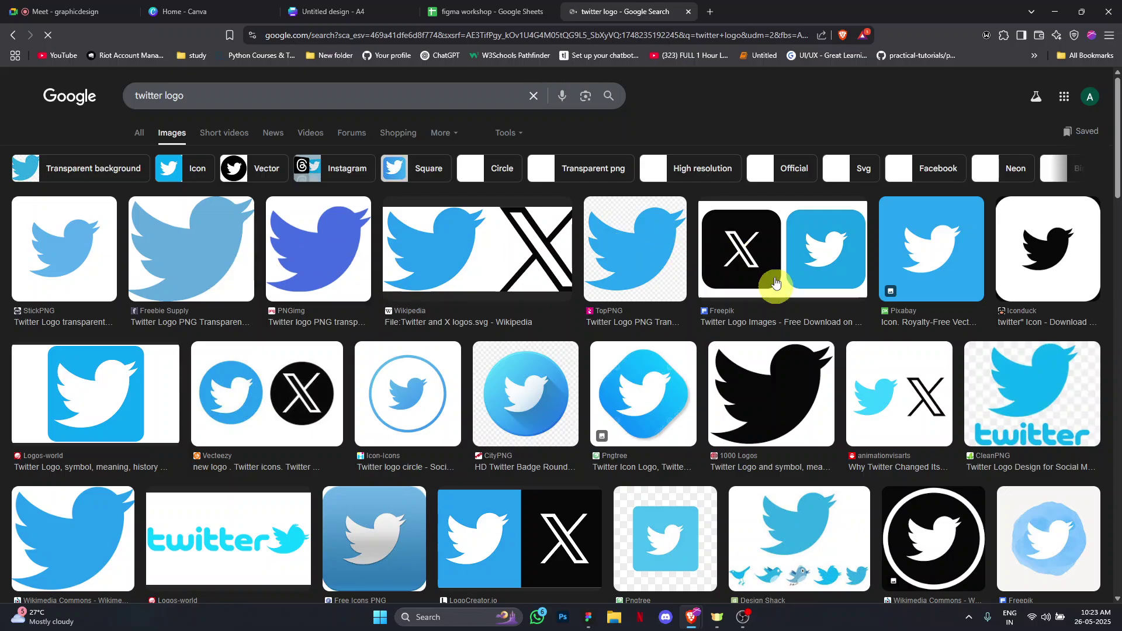
Change the image search to "x logo"
click(155, 100)
double_click(154, 100)
text(x)
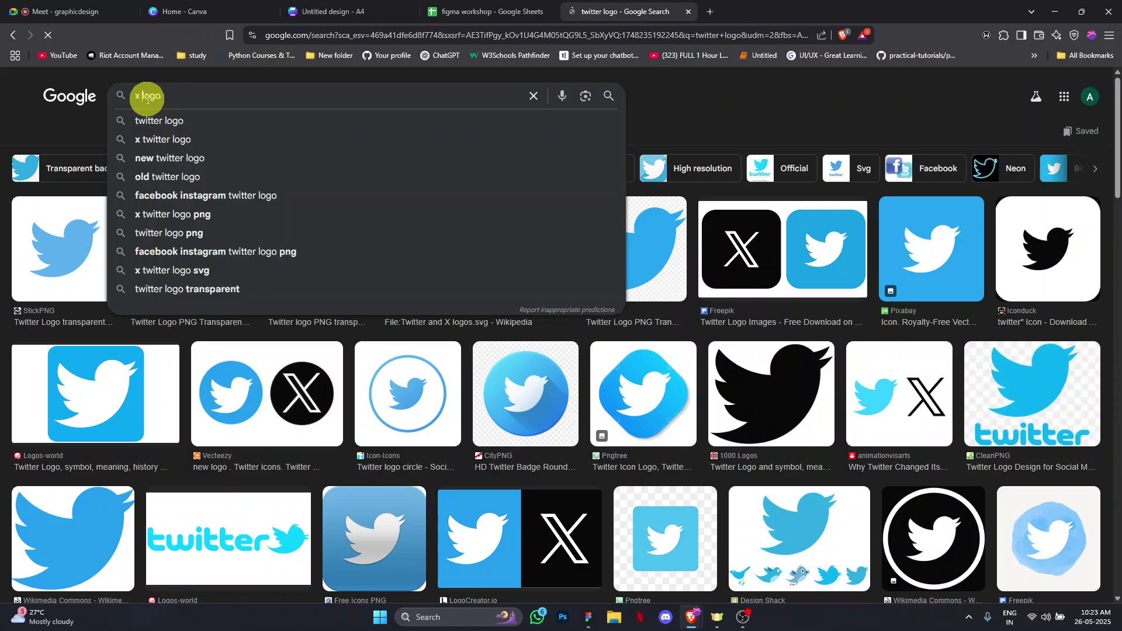
key(Return)
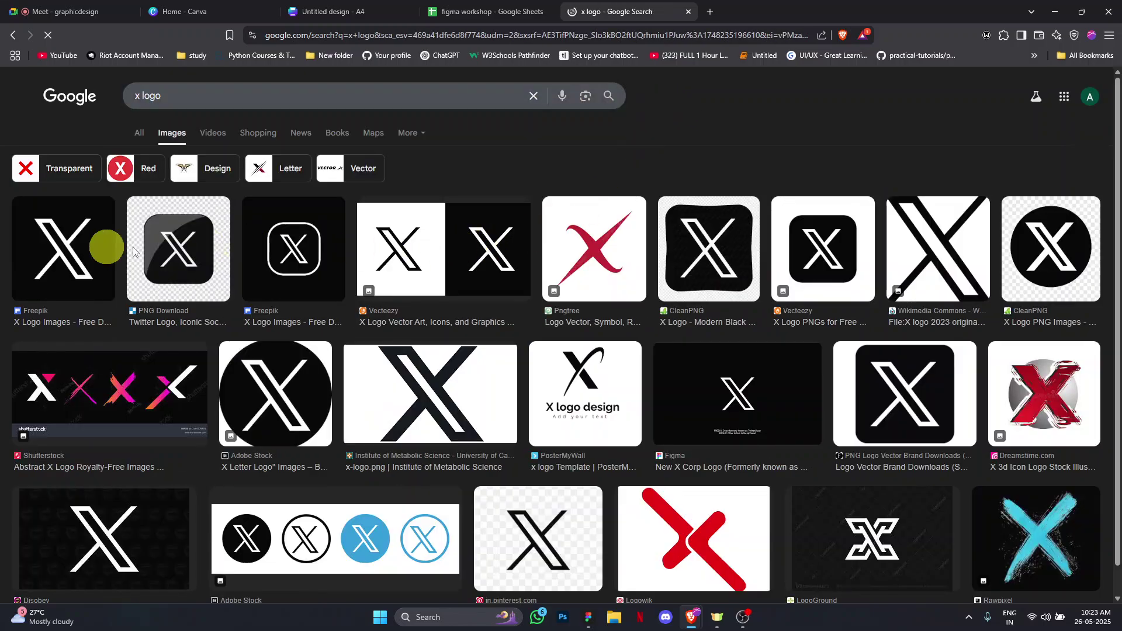
Save the first result, the white X on black, to the Downloads folder as the PNG image download (2)
right_click(80, 240)
click(127, 274)
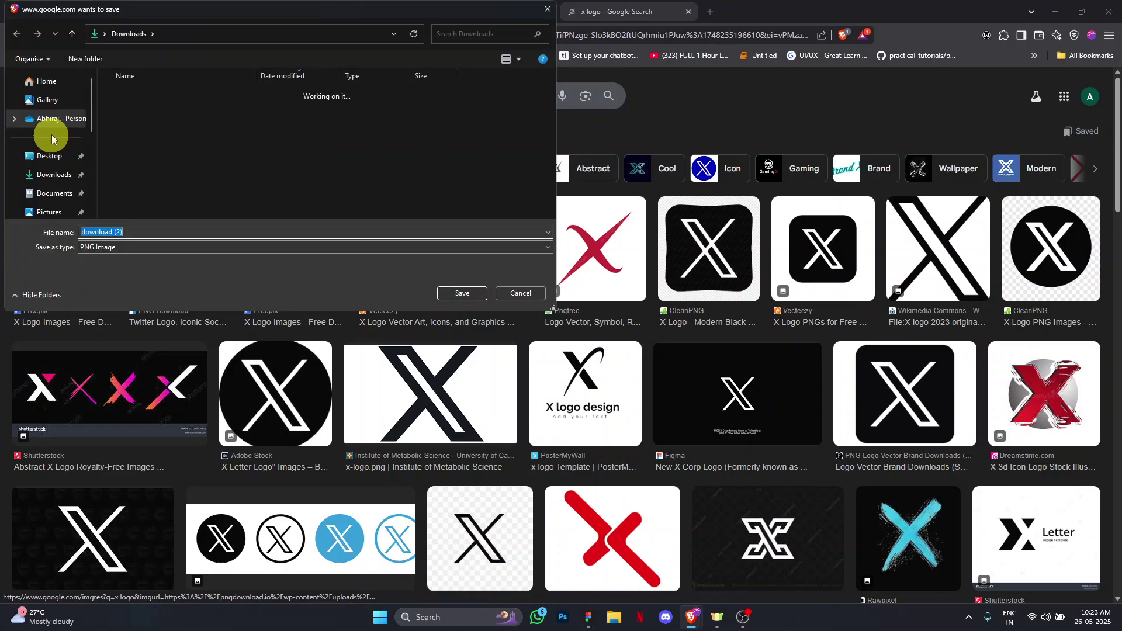
click(473, 294)
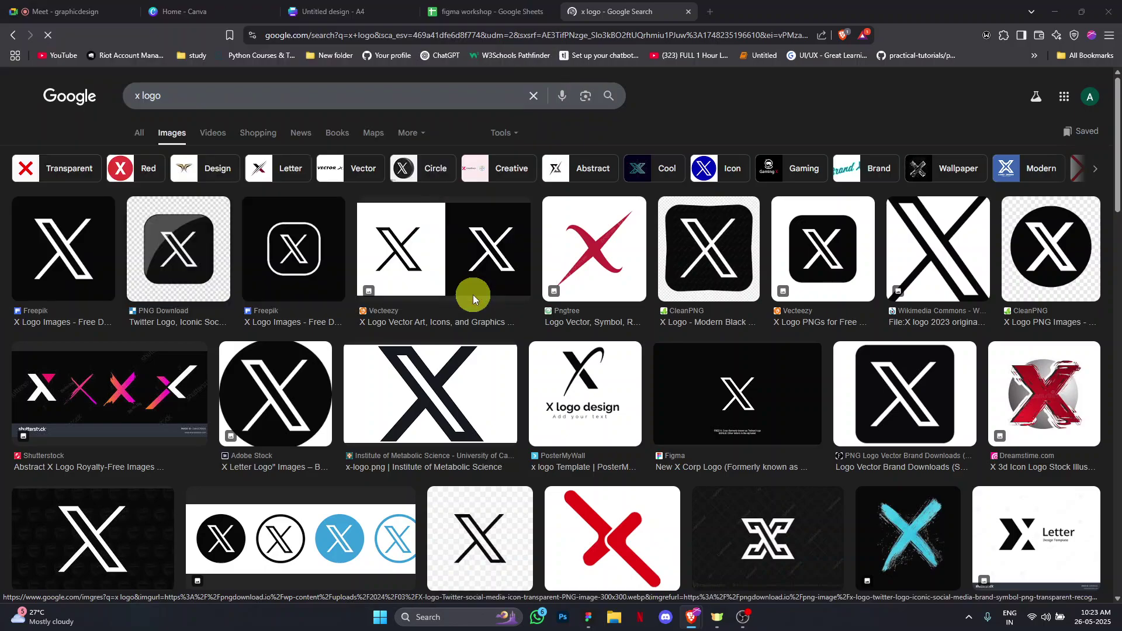
Return to Figma and replace the circle's solid fill with the image download (2)
click(589, 615)
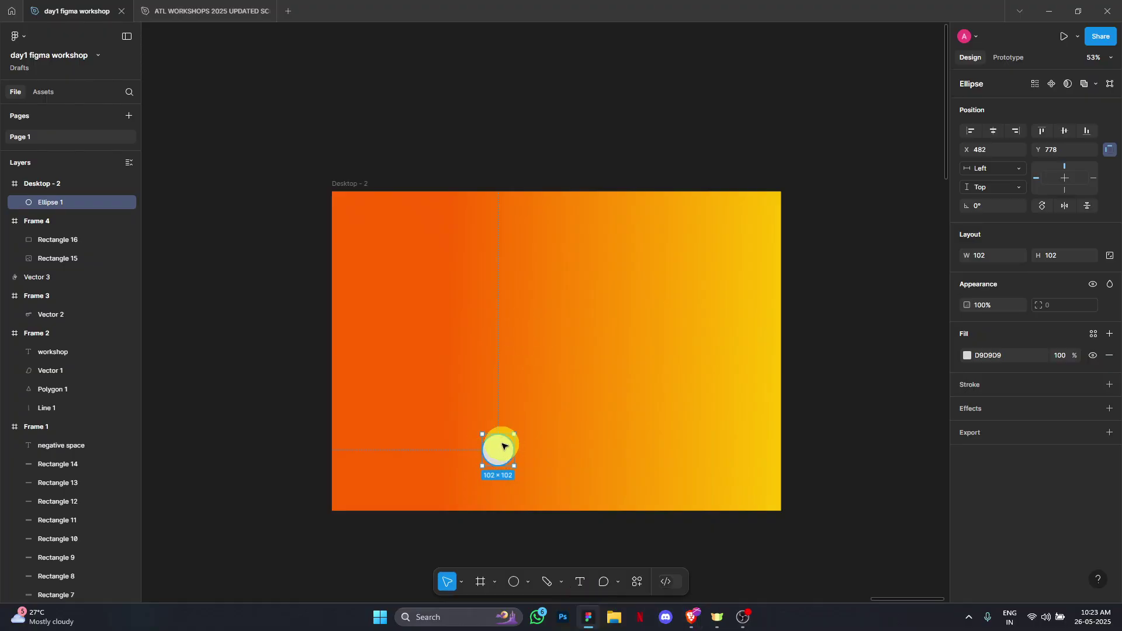
click(966, 356)
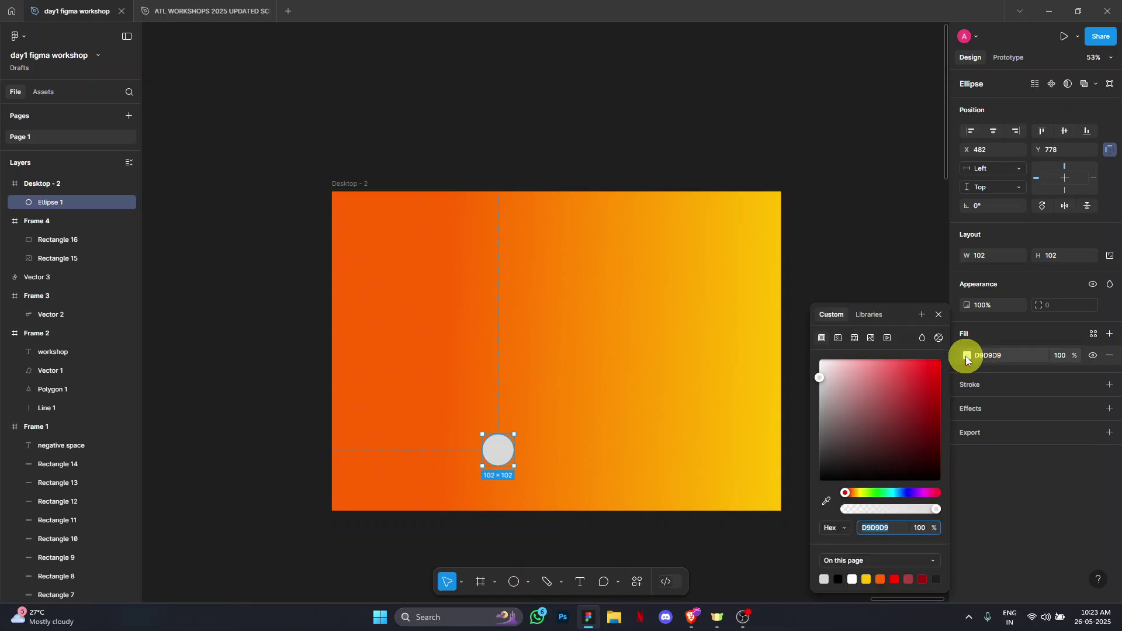
click(871, 339)
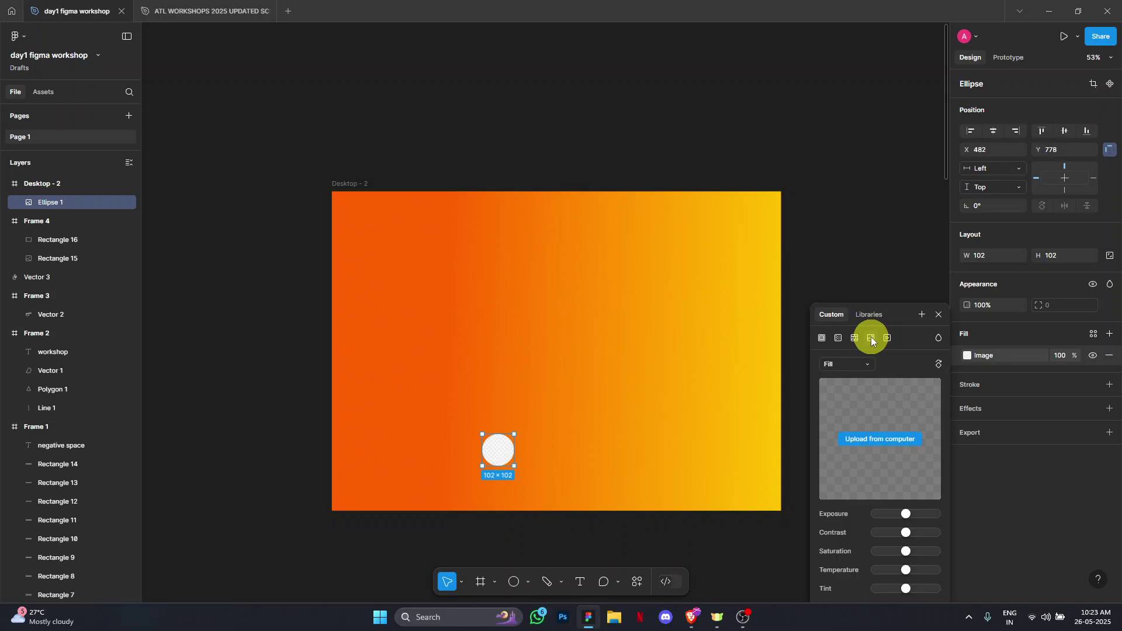
click(897, 440)
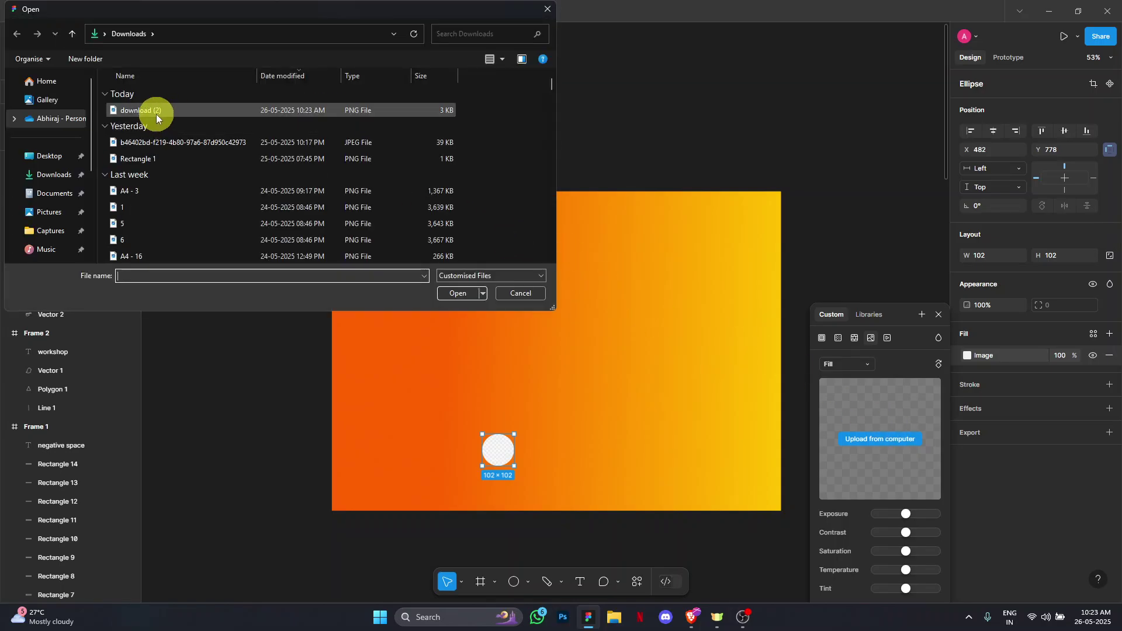
double_click(196, 114)
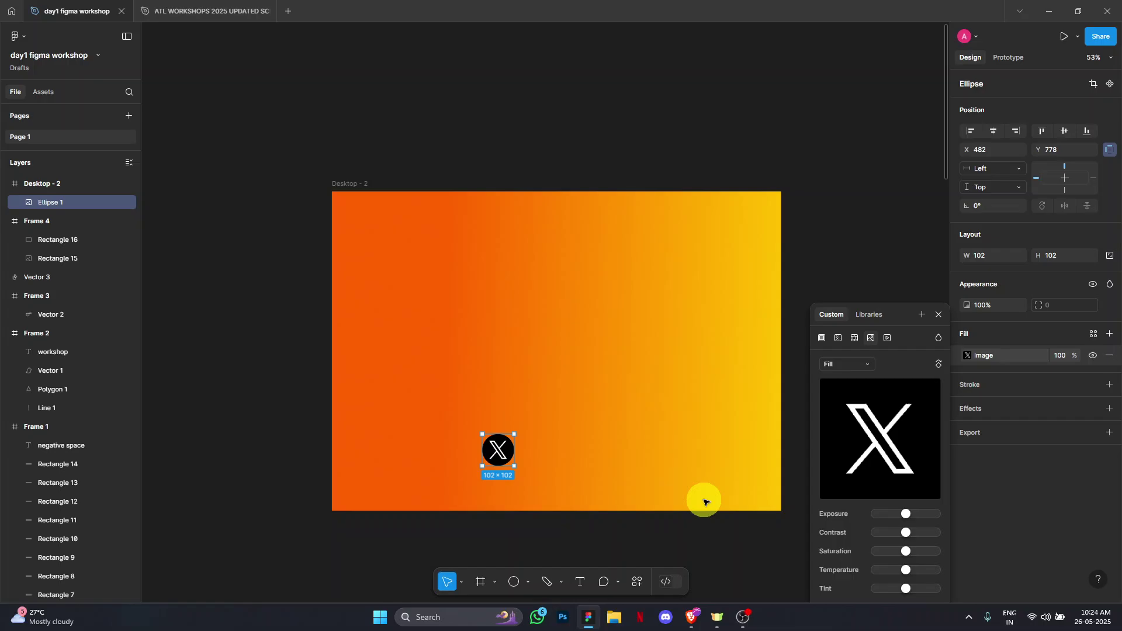
click(945, 317)
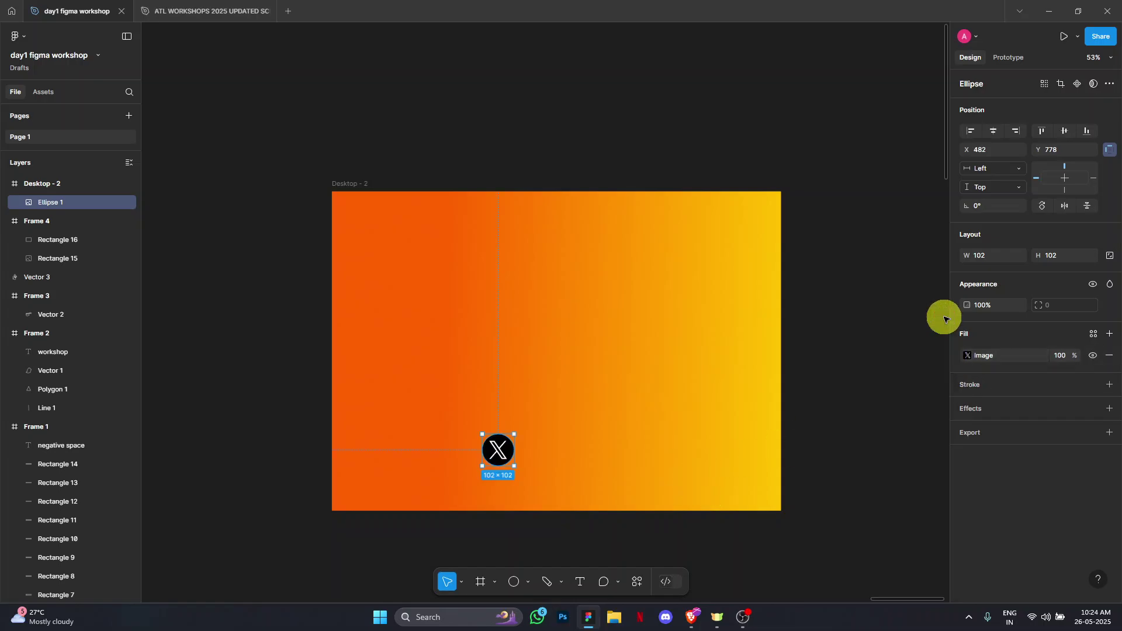
Draw a frame about 80 × 70 with an FFFFFF fill to the right of the X logo circle and line it up with the circle
key(f)
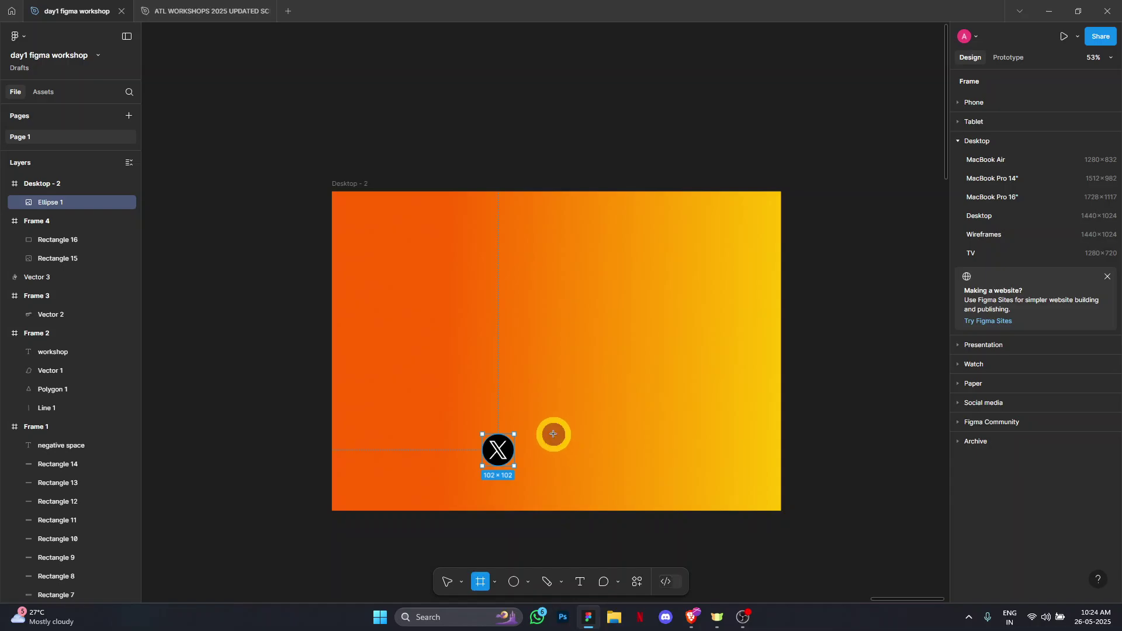
drag(582, 455, 557, 434)
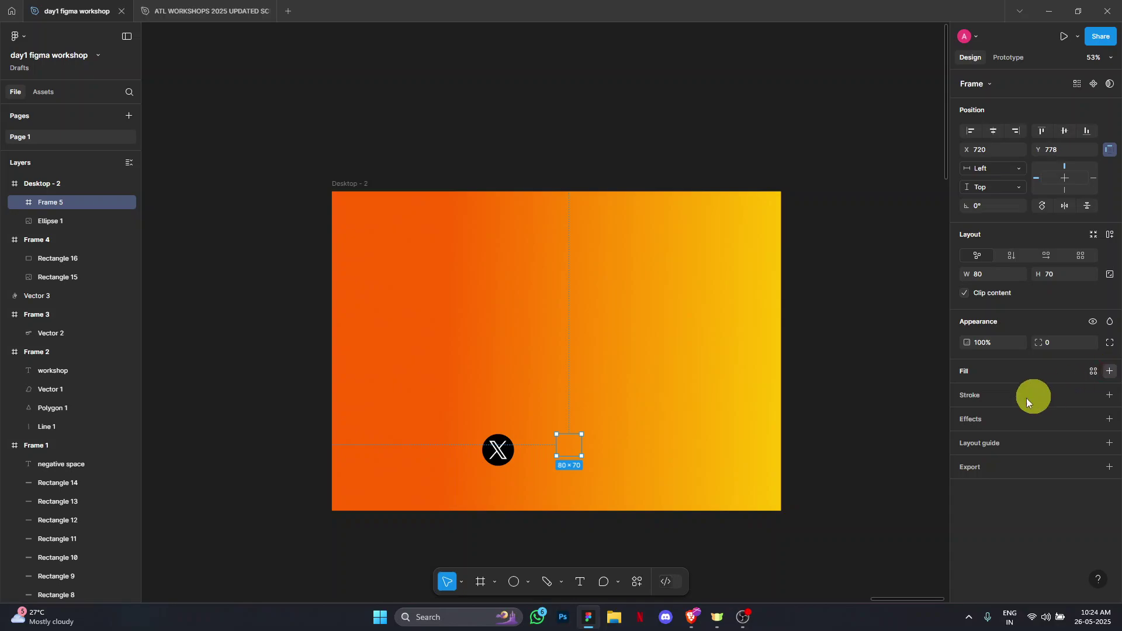
click(1110, 371)
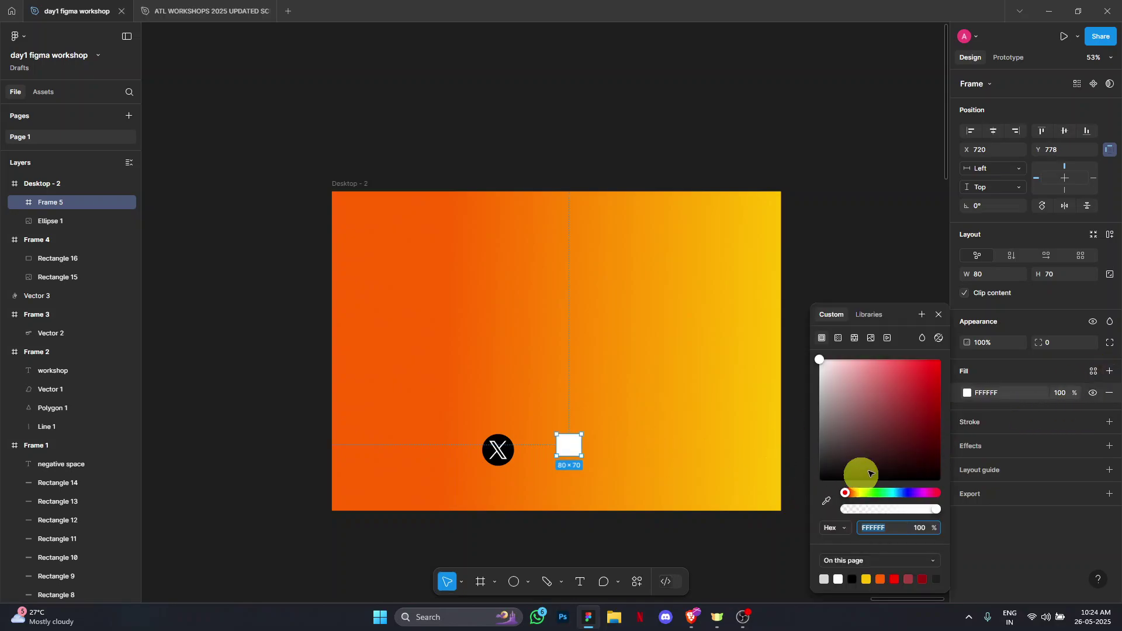
drag(570, 448, 558, 452)
click(1082, 431)
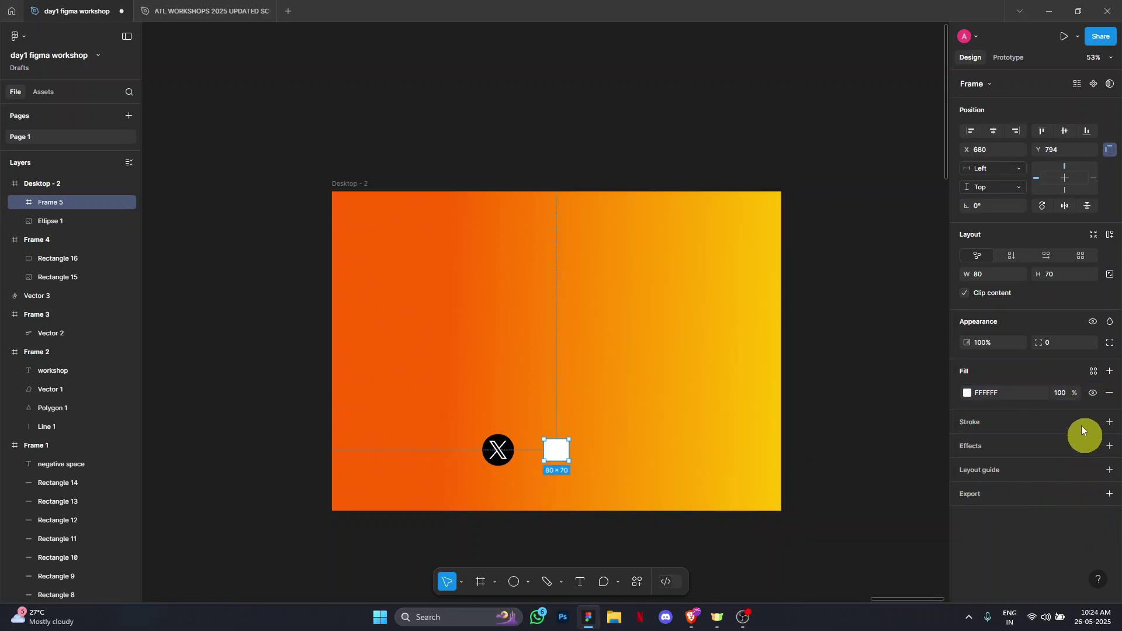
Round the white frame's corners with a radius of 143 and move the frame to about X 672, Y 766
click(1067, 346)
scroll(538, 462, up, 5)
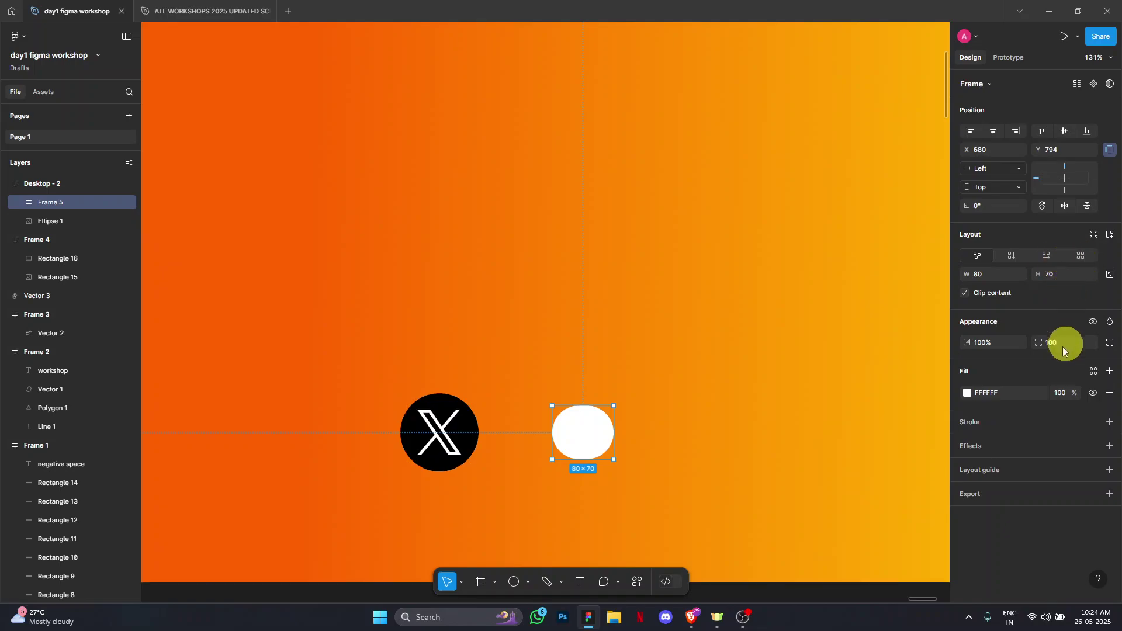
click(1043, 343)
drag(1043, 344, 1109, 347)
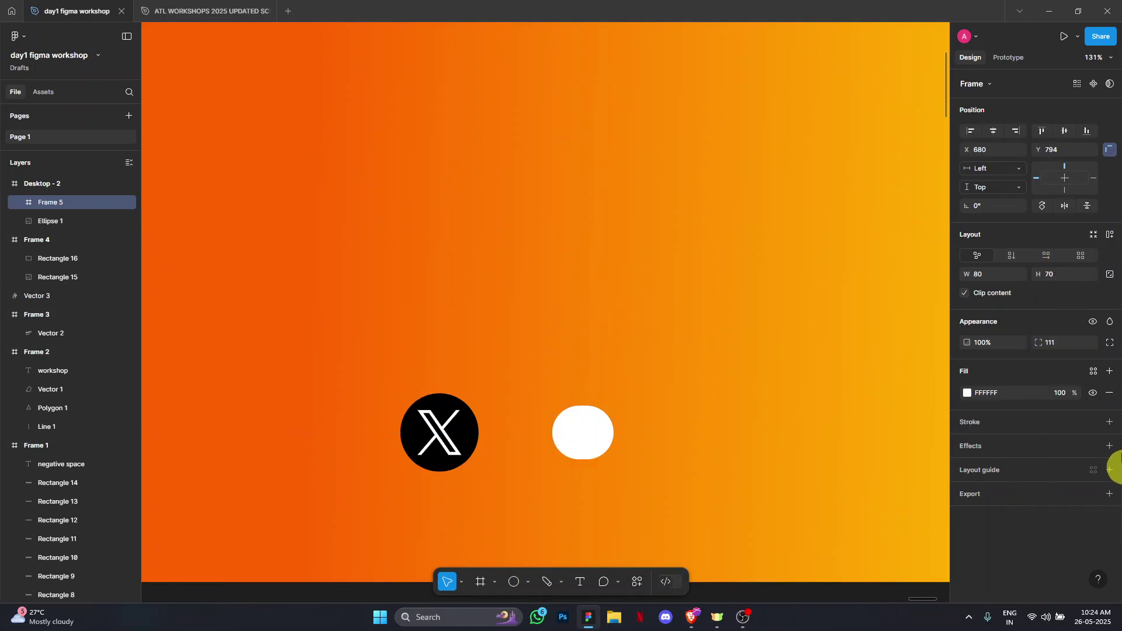
drag(1118, 466, 1114, 464)
drag(1043, 344, 300, 344)
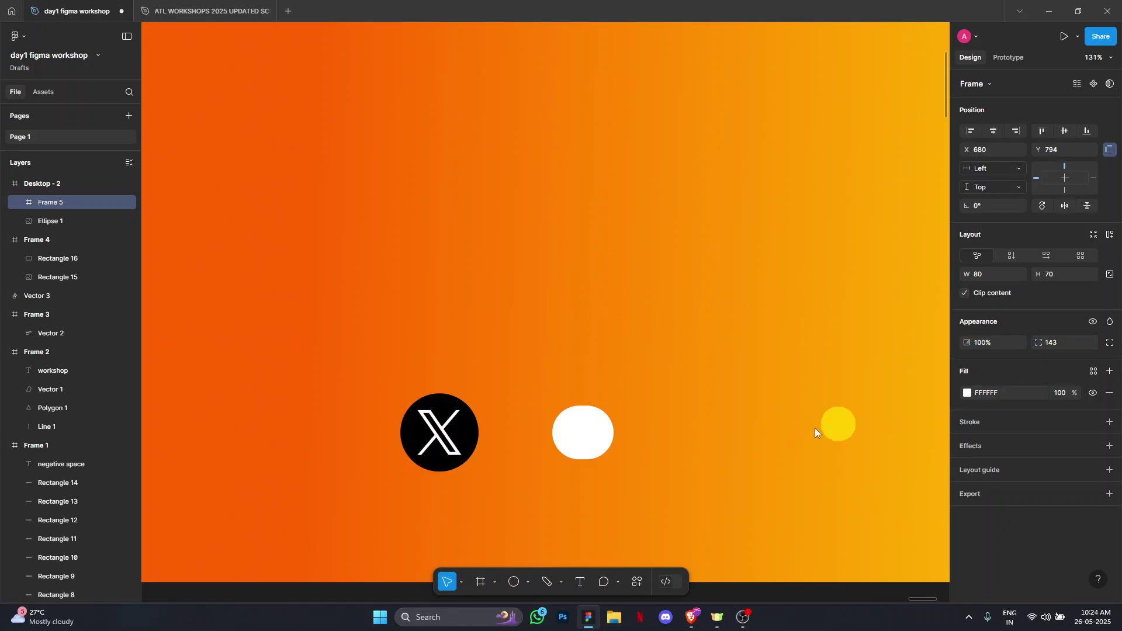
drag(595, 432, 588, 411)
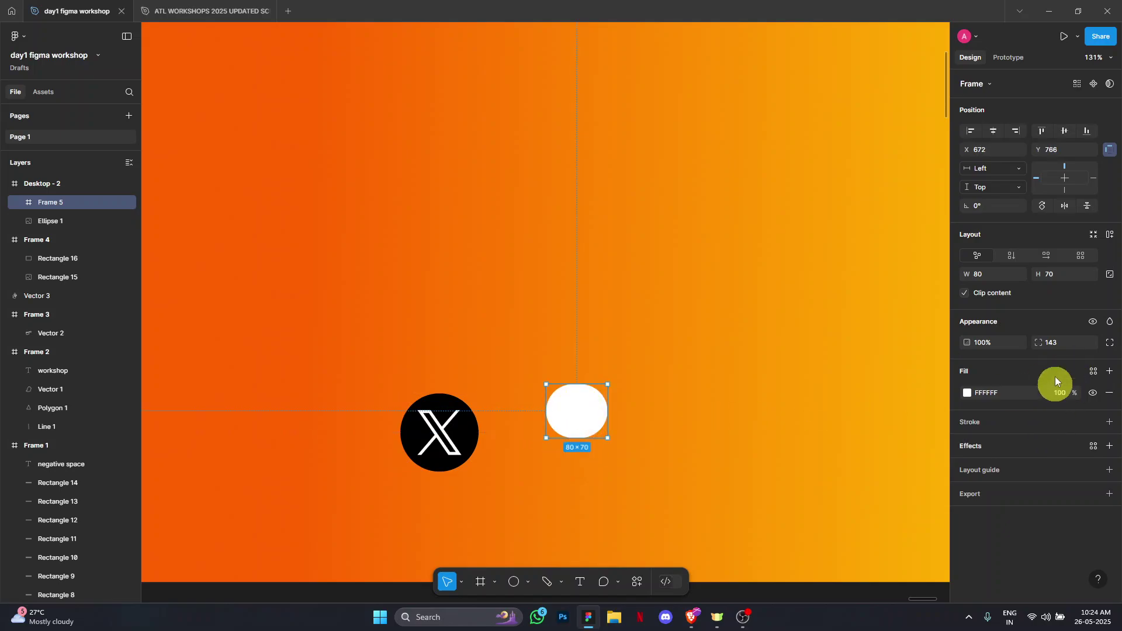
Switch to the Google Meet call in the browser and mute the microphone
key(alt+Tab)
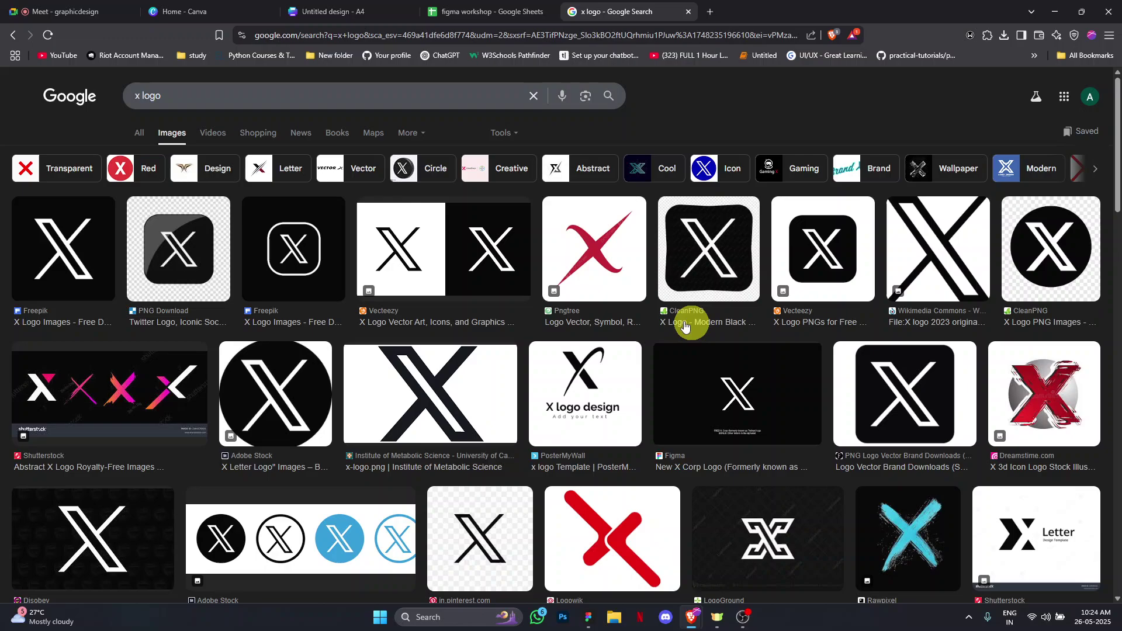
click(124, 7)
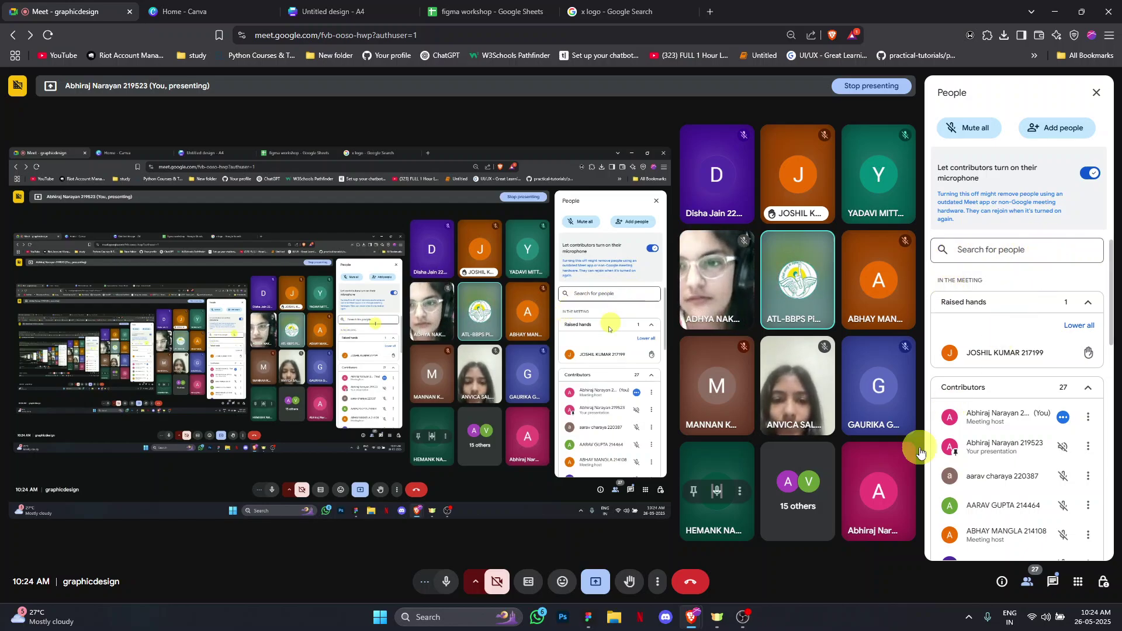
click(444, 585)
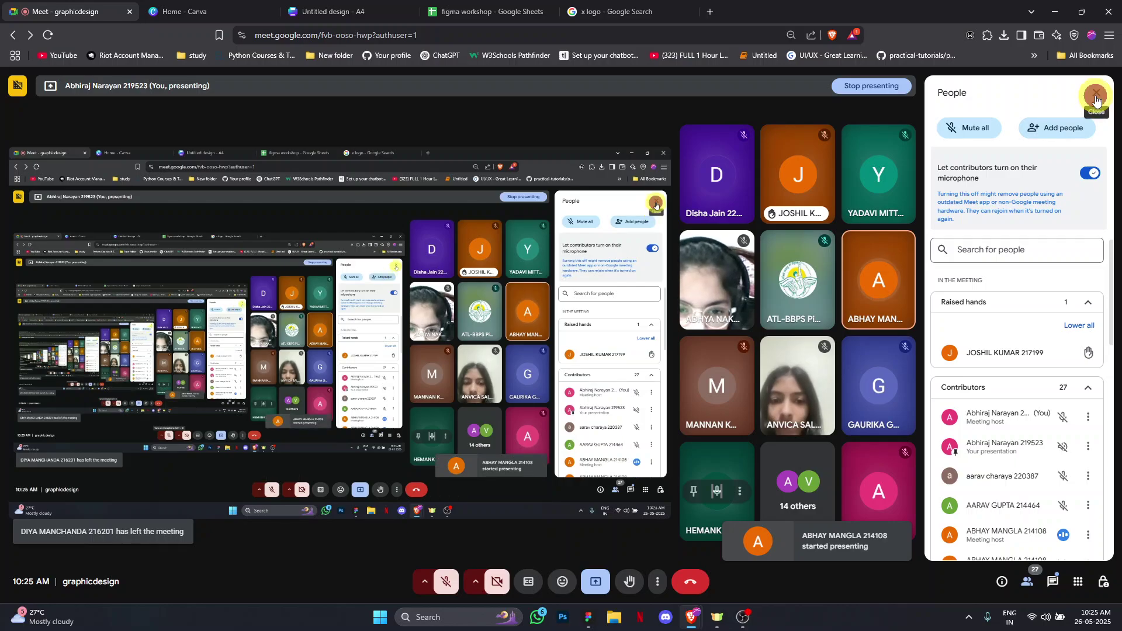
Close the participant list, open the in-call chat and read the newest messages
click(1027, 581)
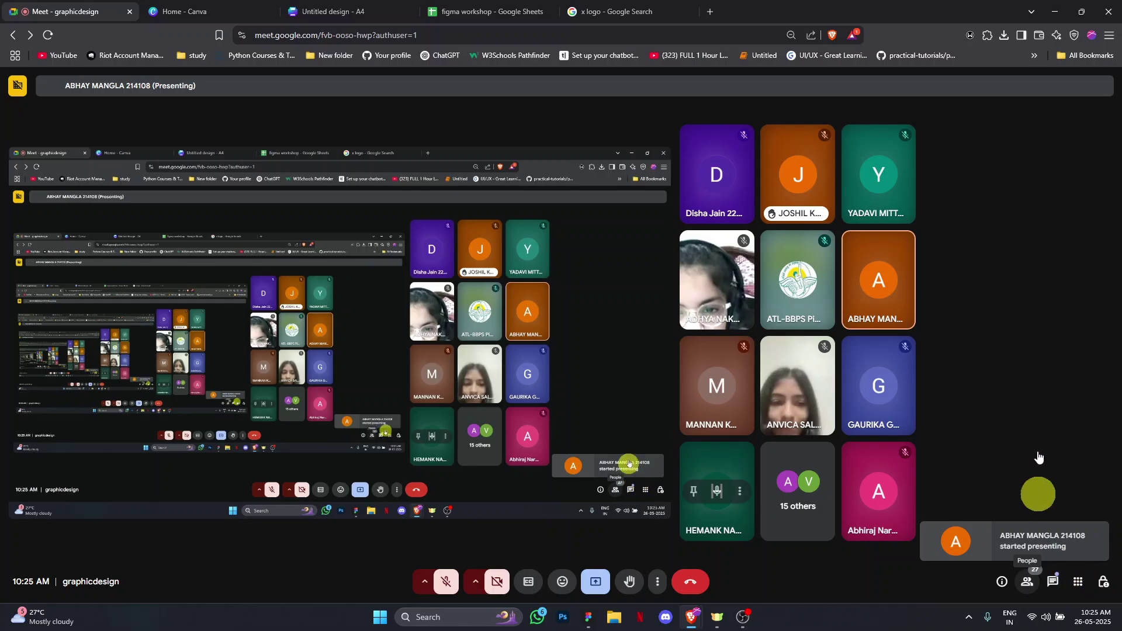
click(1052, 581)
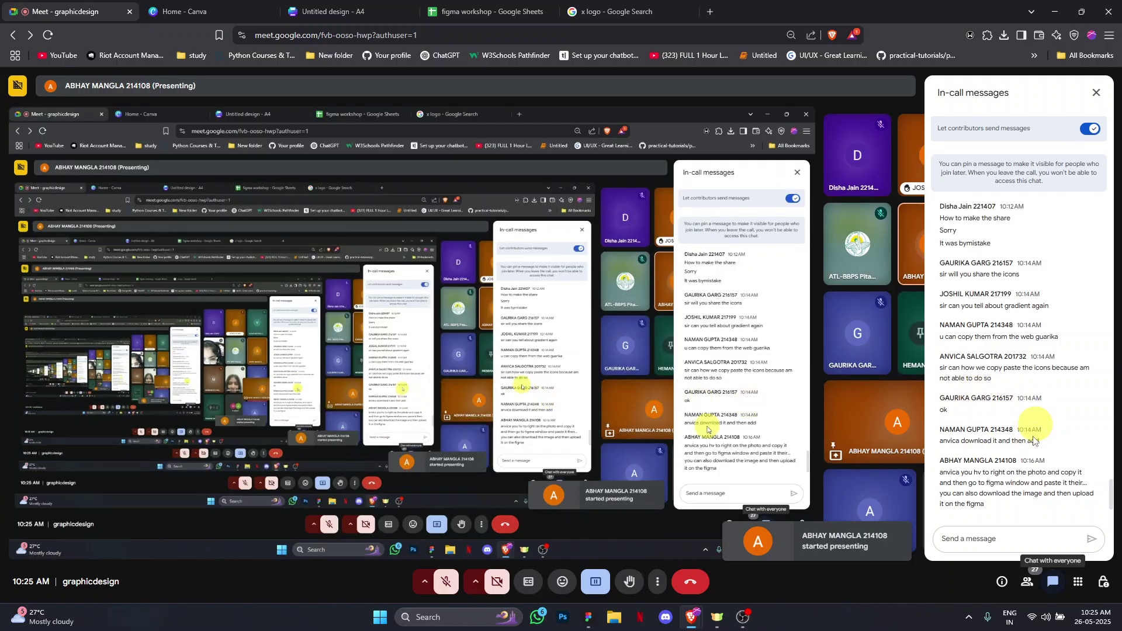
scroll(1027, 418, down, 2)
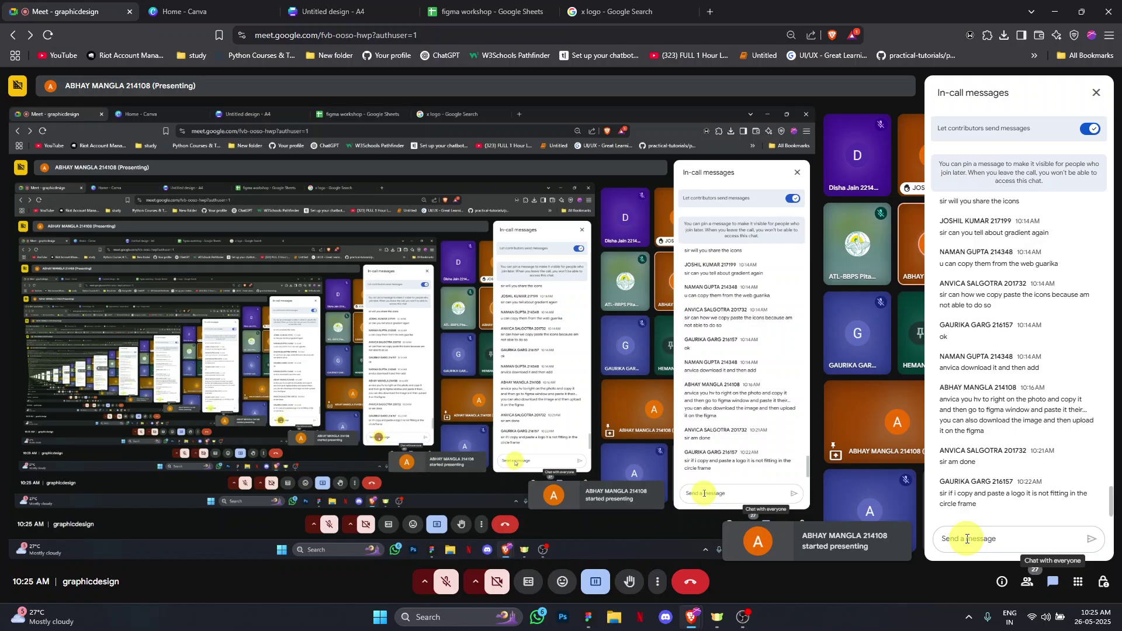
Begin a chat message with the first name of the participant whose hand is raised, and stop sharing the screen
click(992, 539)
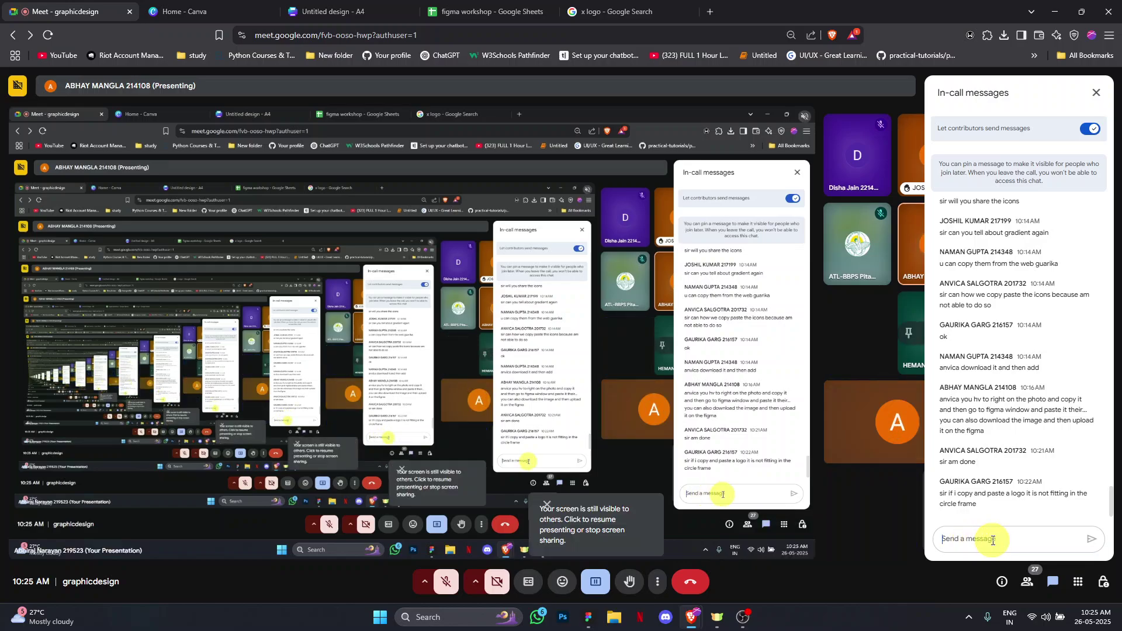
text(joshil)
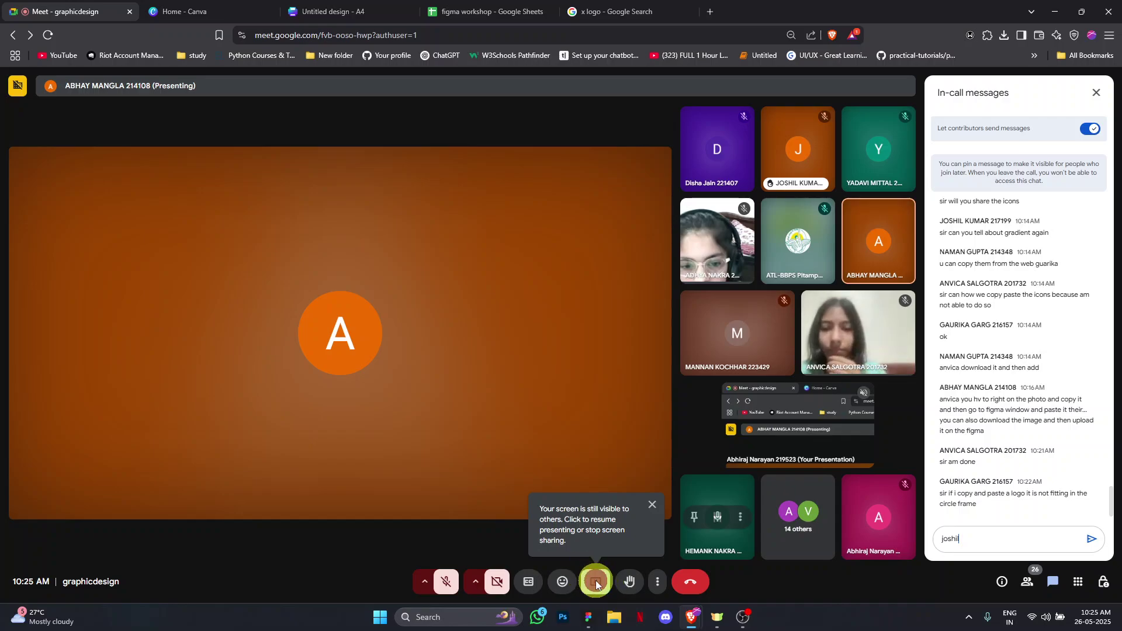
click(597, 583)
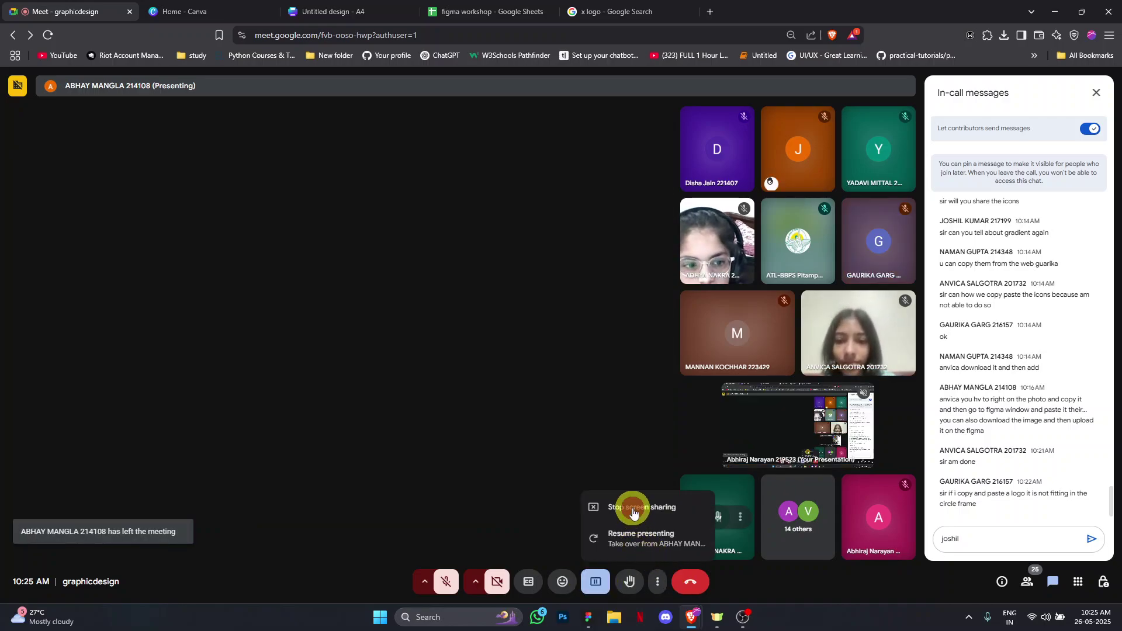
click(633, 509)
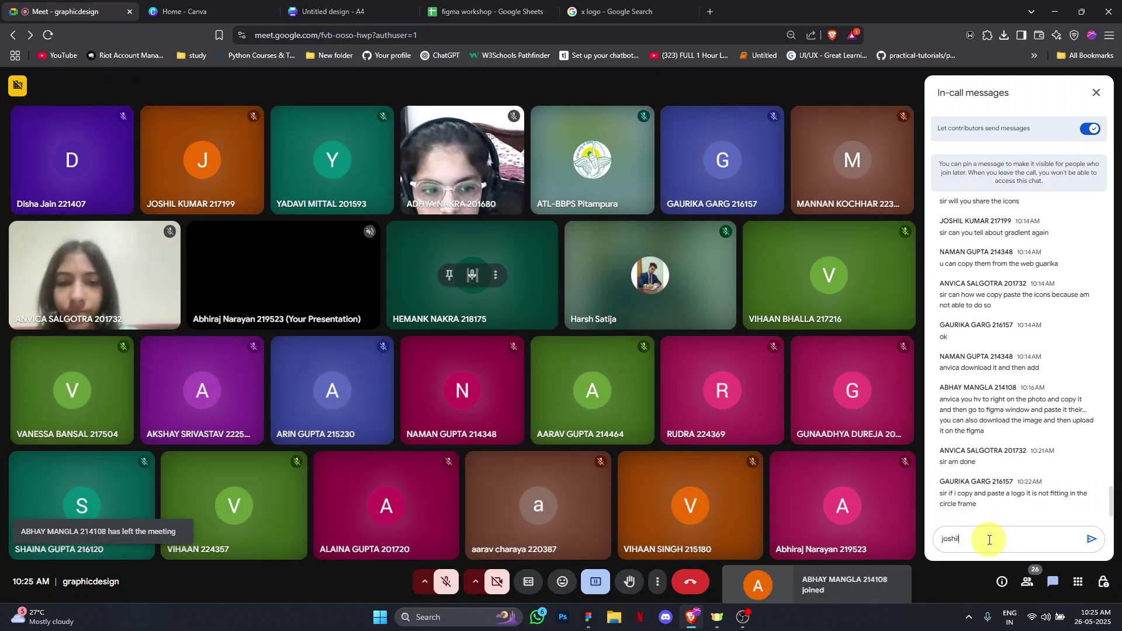
Complete the chat message addressed to the participant with "do you have any doubt?" and send it
click(989, 540)
text(joshil)
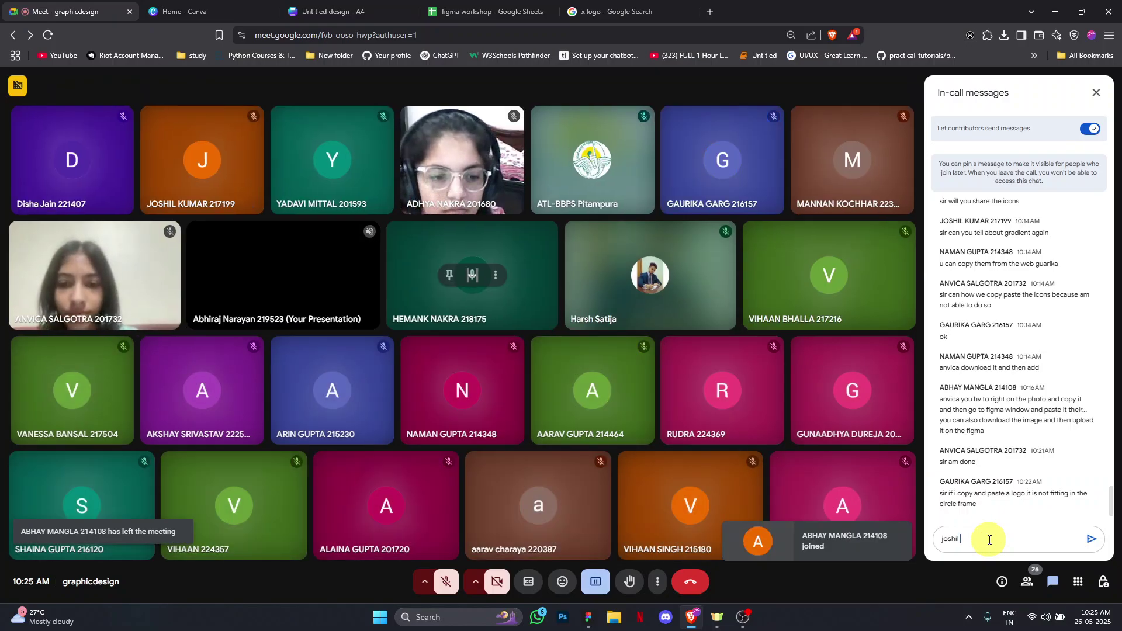
text( do you have an)
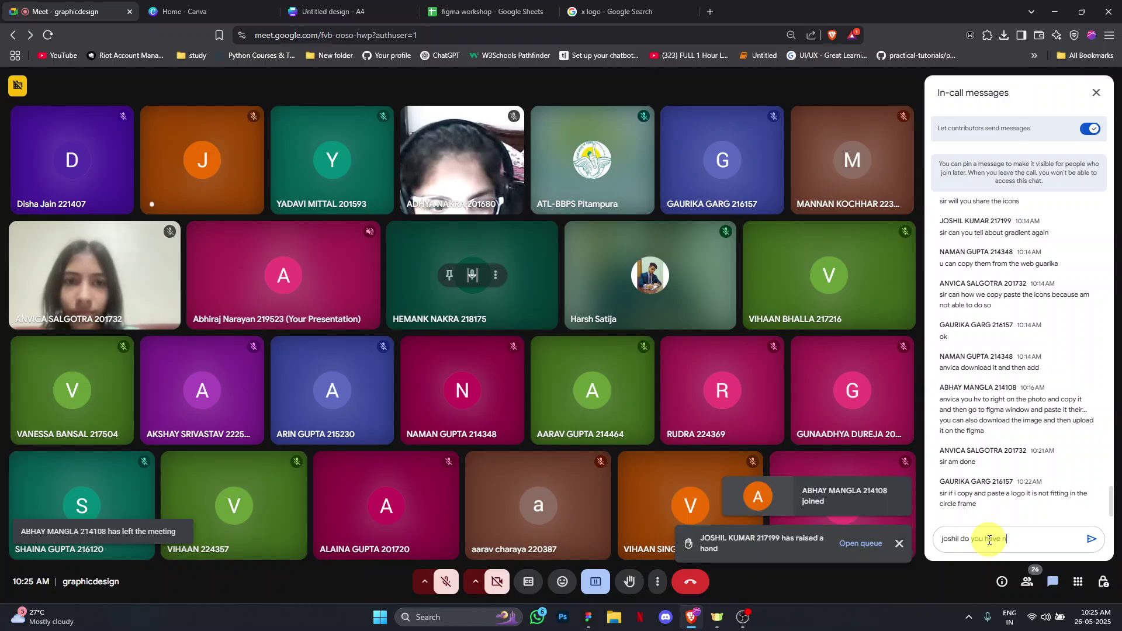
text(y doubt)
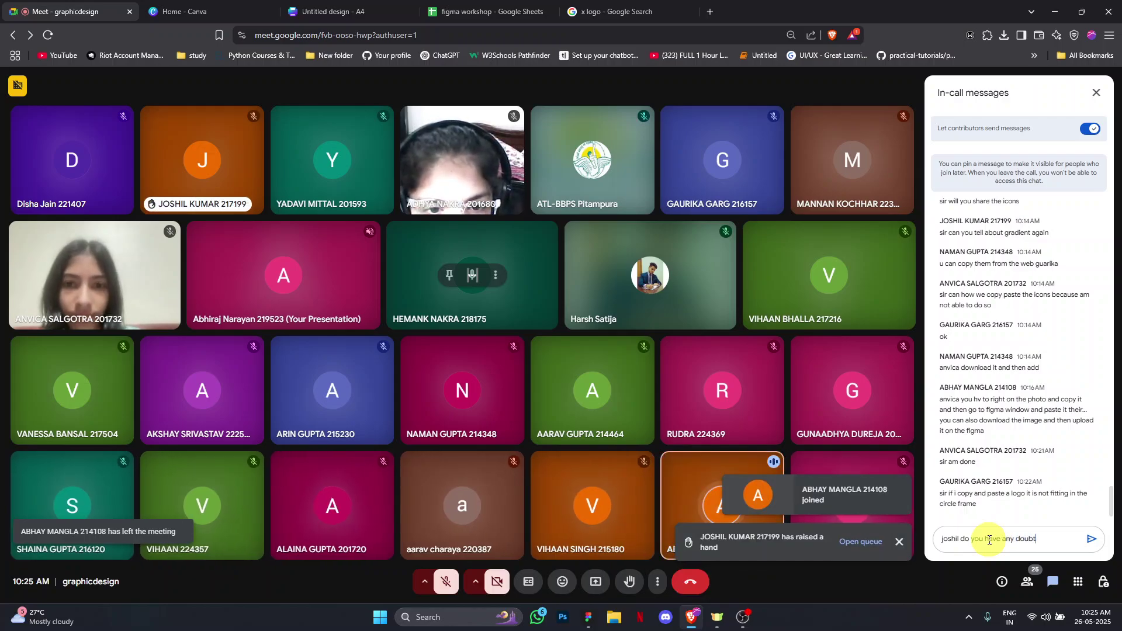
text(?)
key(Return)
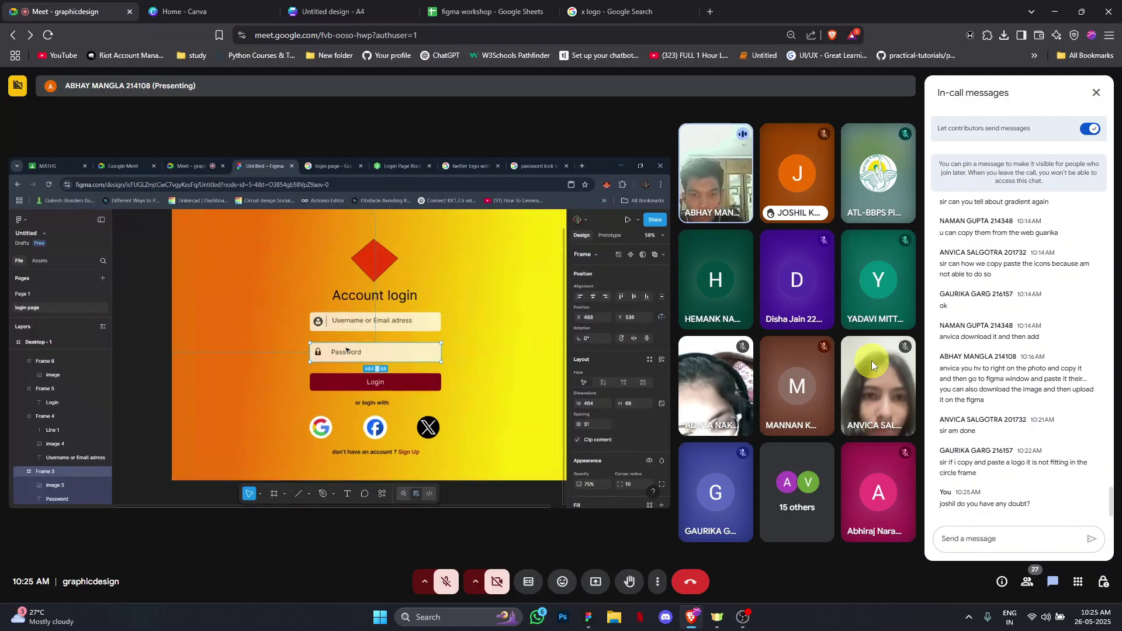
click(992, 544)
text(if you have ny dow)
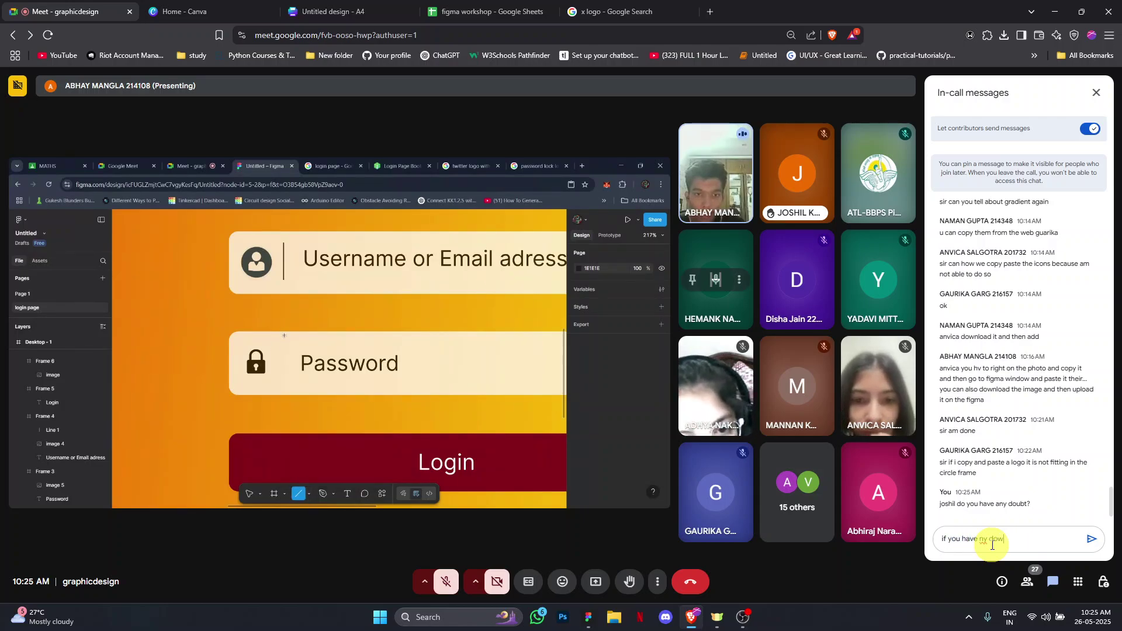
key(BackSpace)
key(BackSpace)
key(BackSpace)
key(BackSpace)
key(BackSpace)
key(BackSpace)
key(BackSpace)
key(BackSpace)
key(BackSpace)
key(BackSpace)
key(BackSpace)
key(BackSpace)
key(BackSpace)
key(BackSpace)
key(BackSpace)
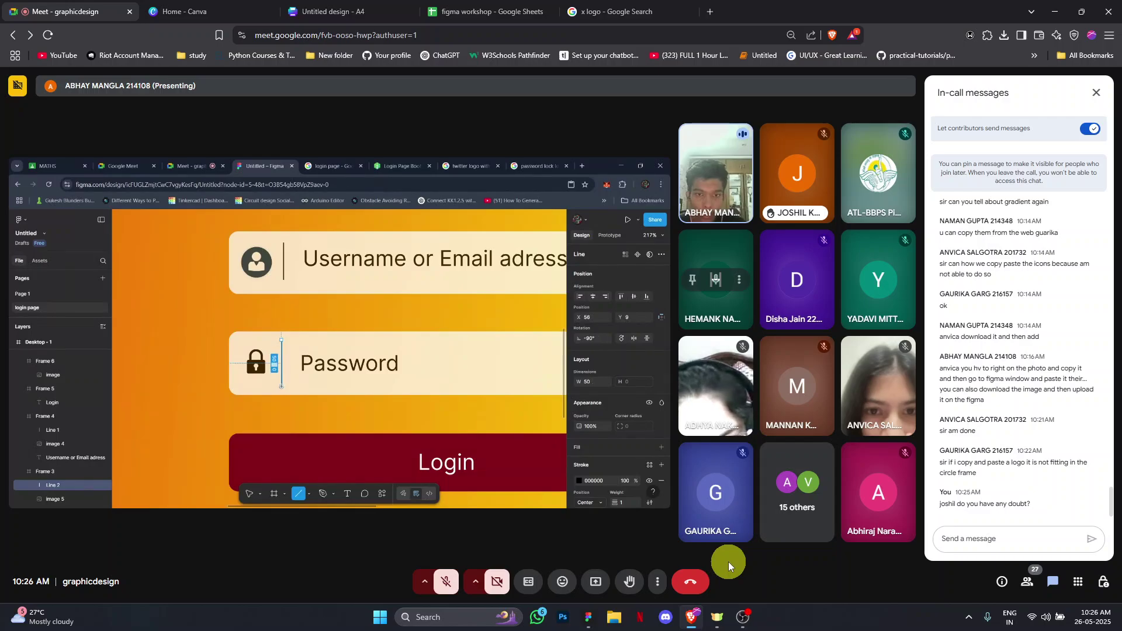
Close the X logo search page, send the chat message "please tell your doubts in the chat" and close the chat
click(688, 11)
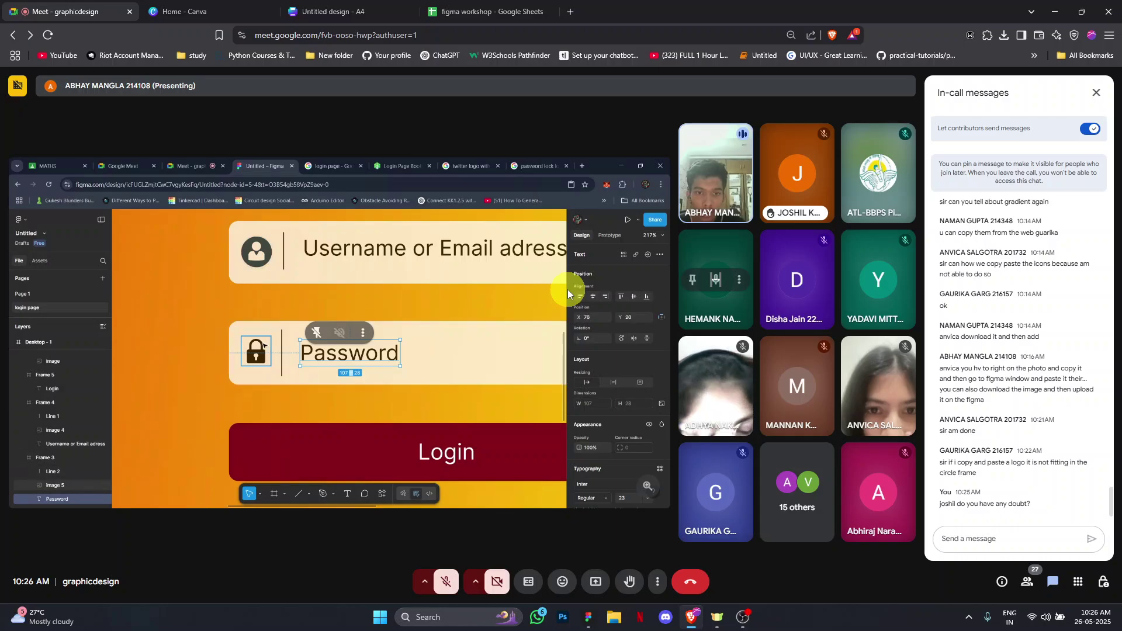
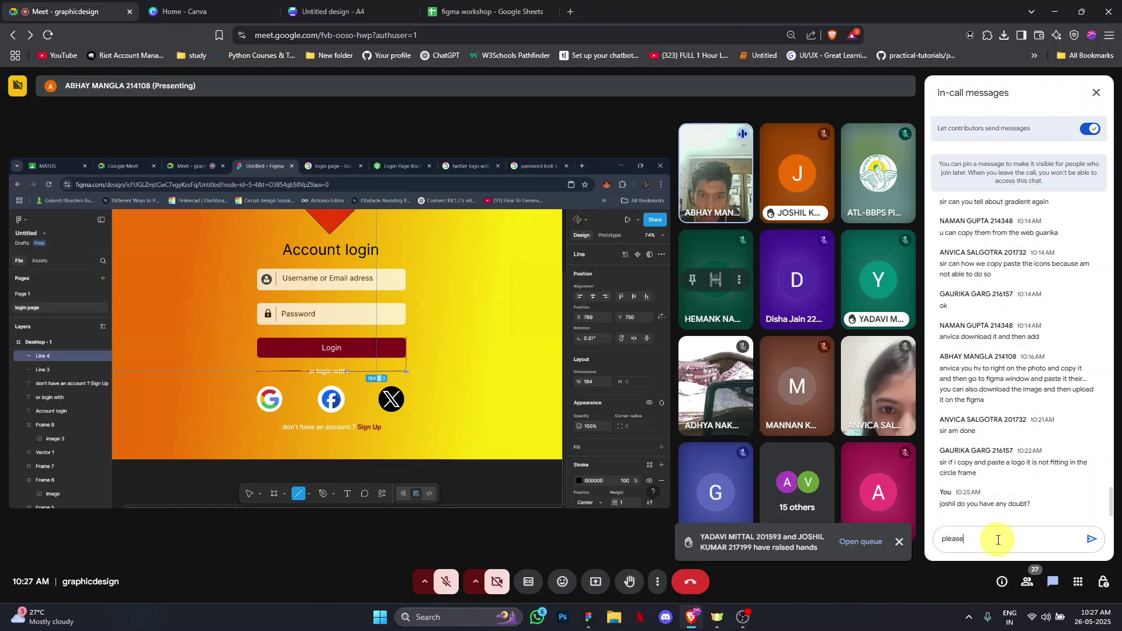
text(l you )
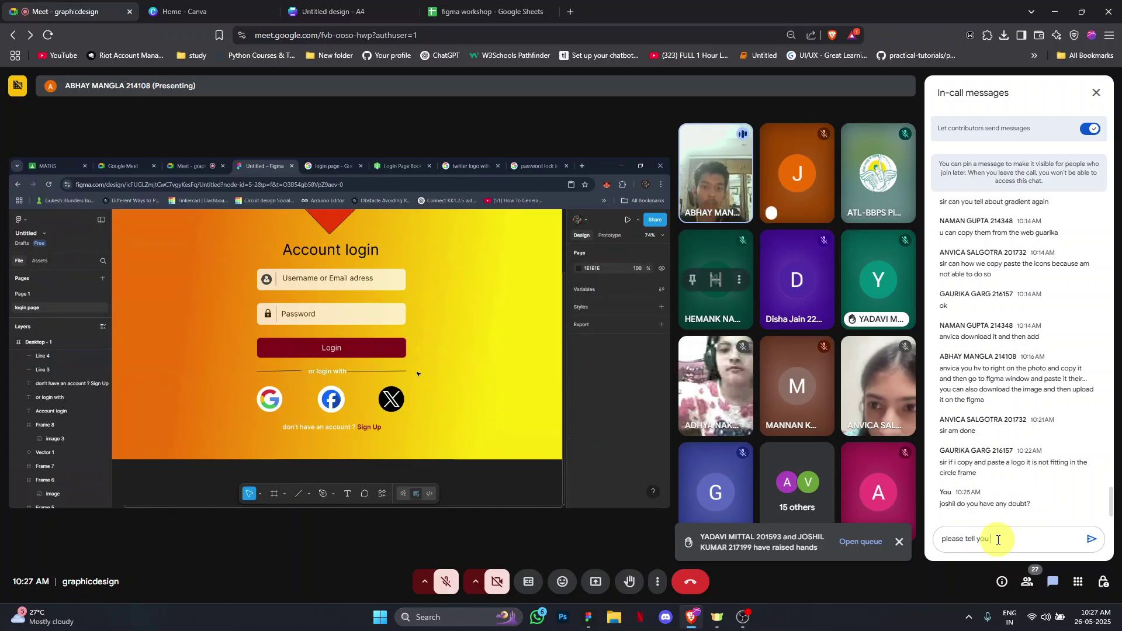
text(doubts)
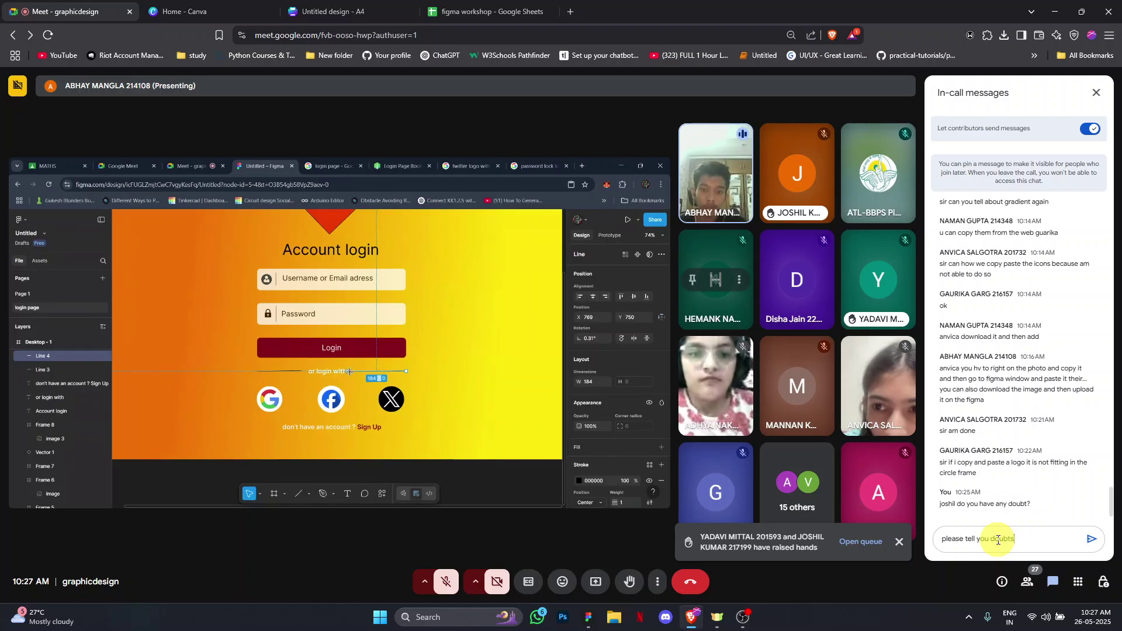
text( in th)
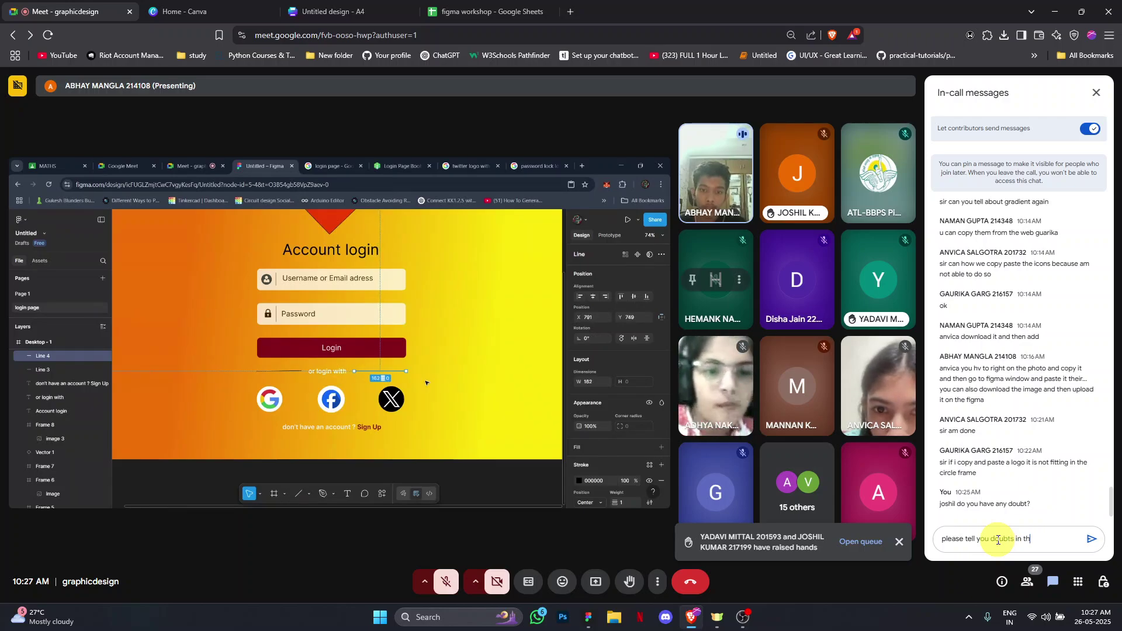
text(e chat)
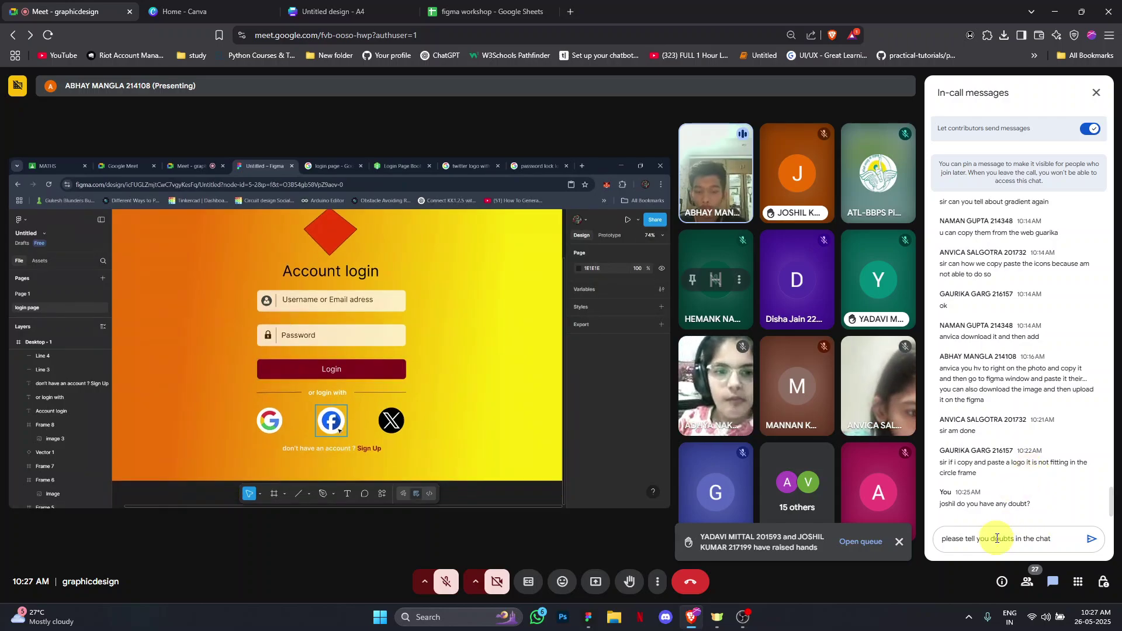
click(992, 539)
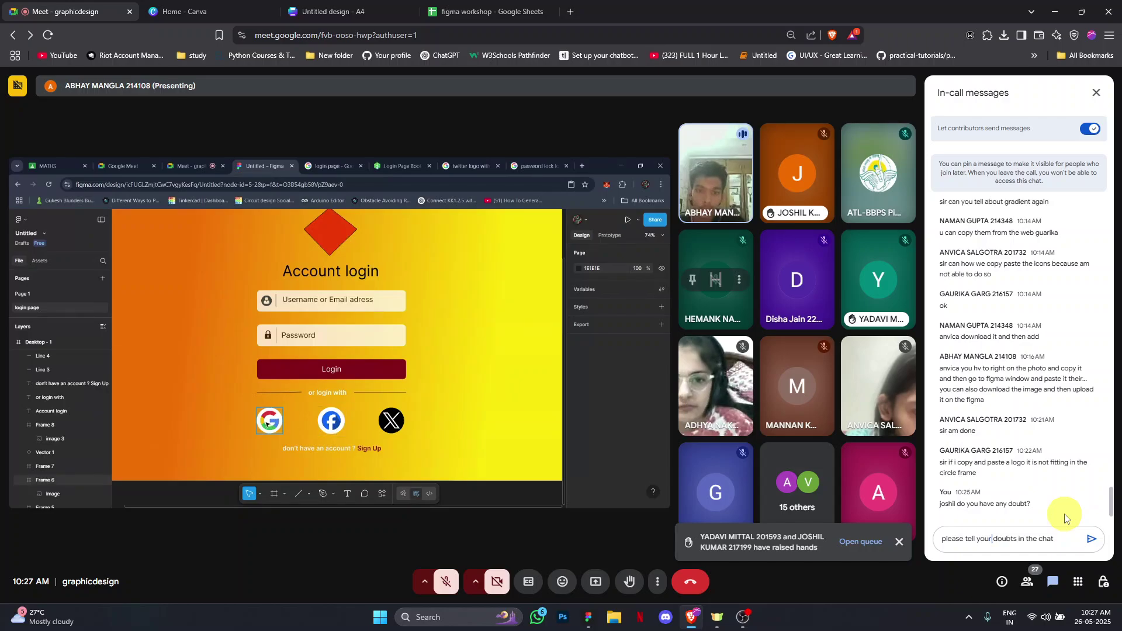
text(r)
key(Return)
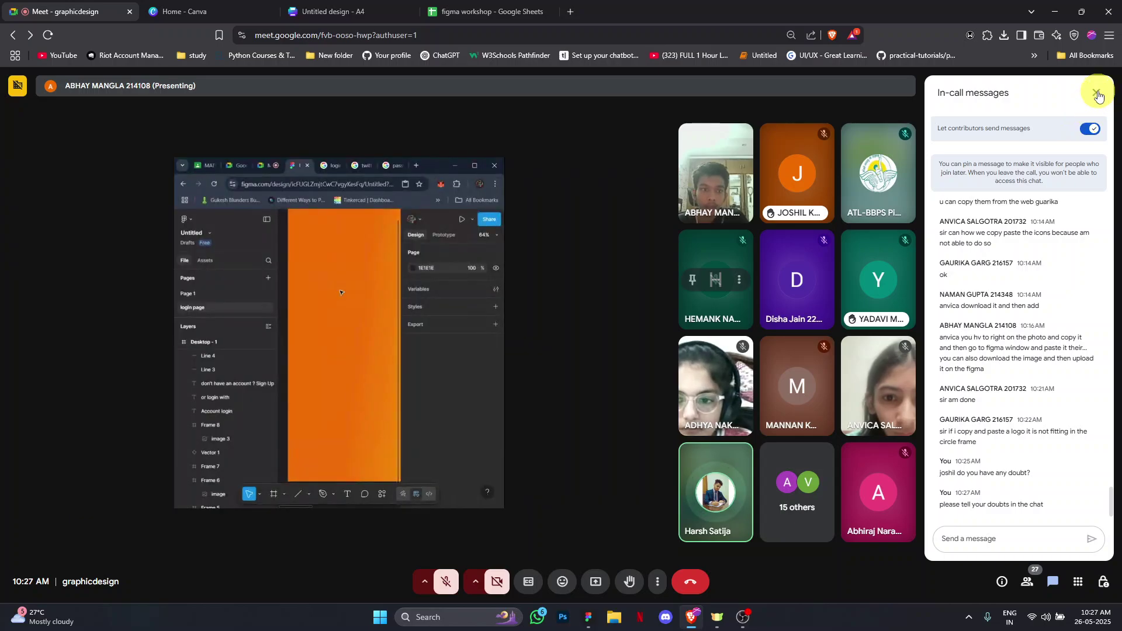
click(1097, 93)
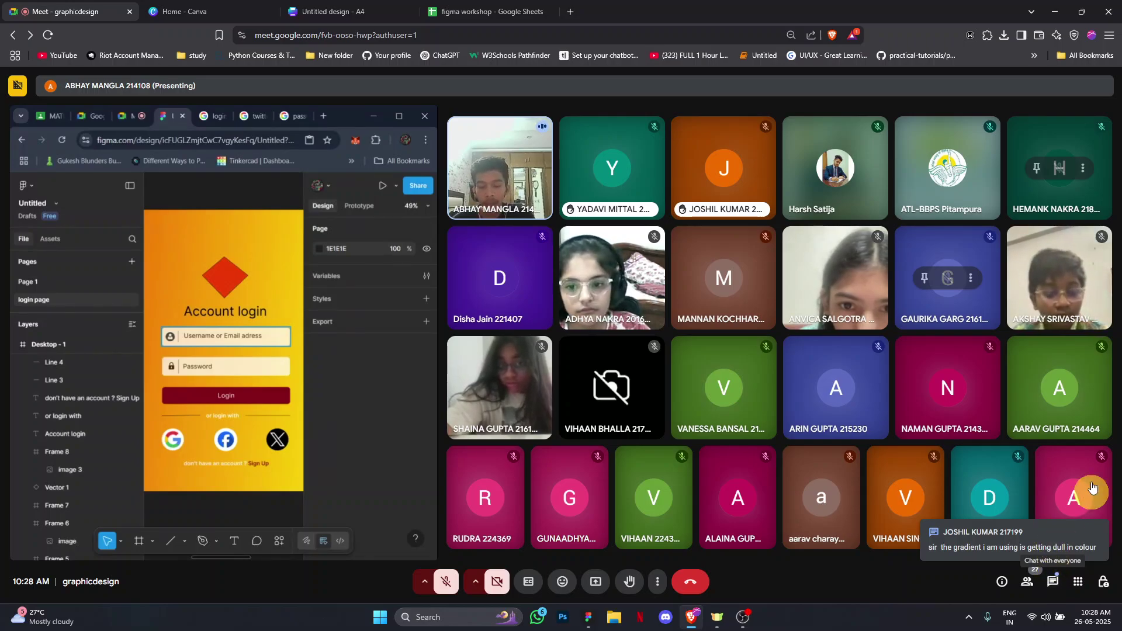
Open the participant's new chat message about the dull gradient and reply "i will help you in a minute" and "please wait"
click(1054, 545)
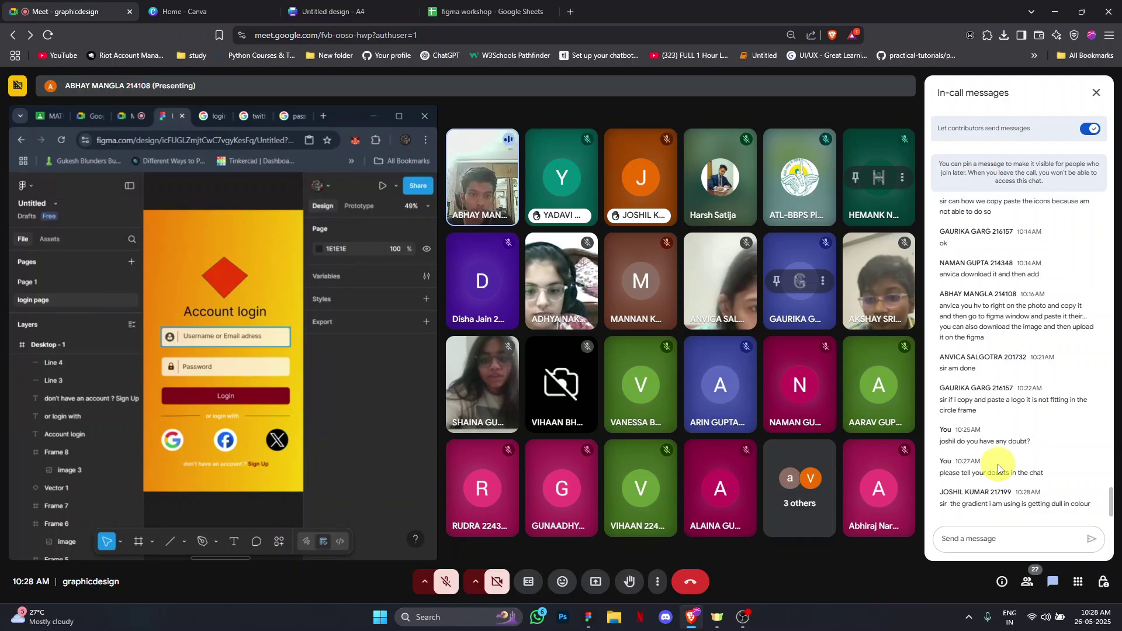
text(will help )
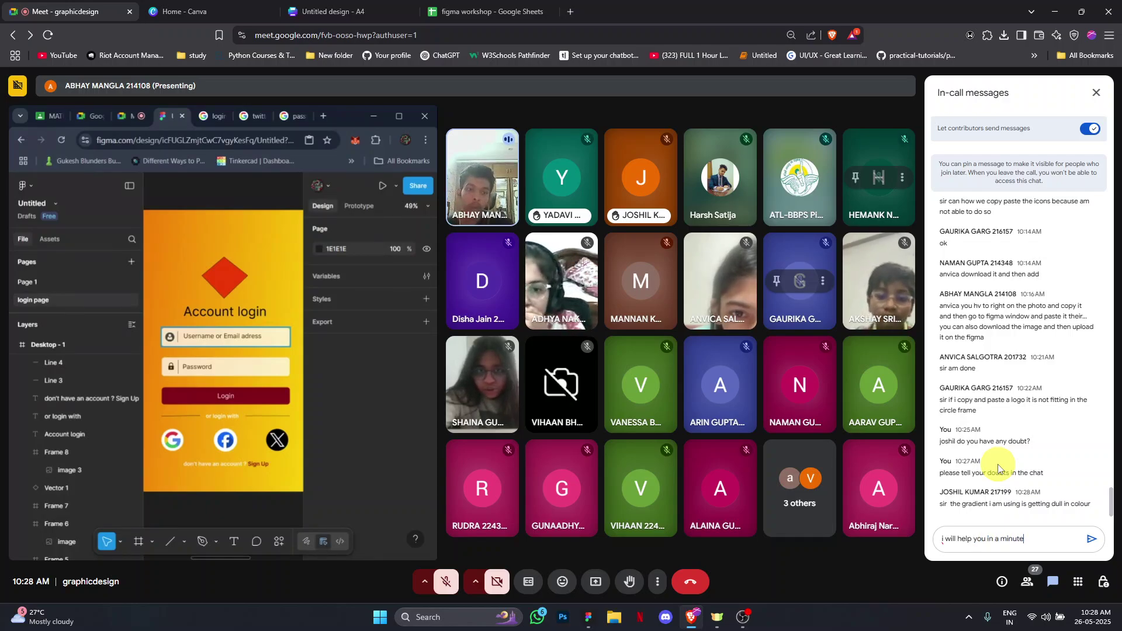
text(you in a minute)
key(Return)
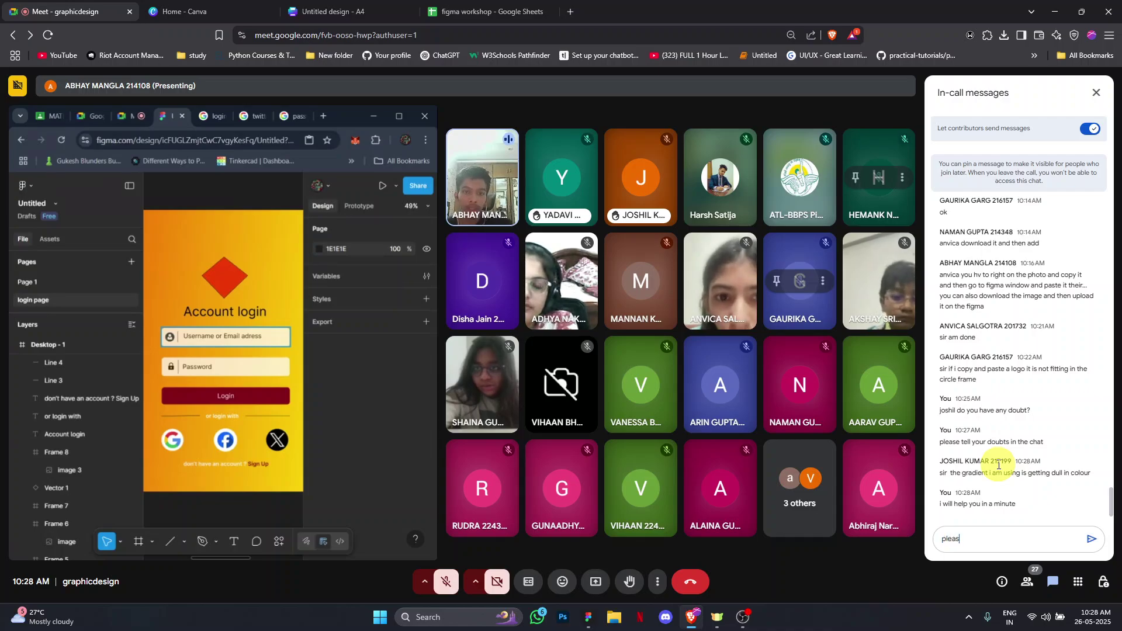
text(please wait)
key(Return)
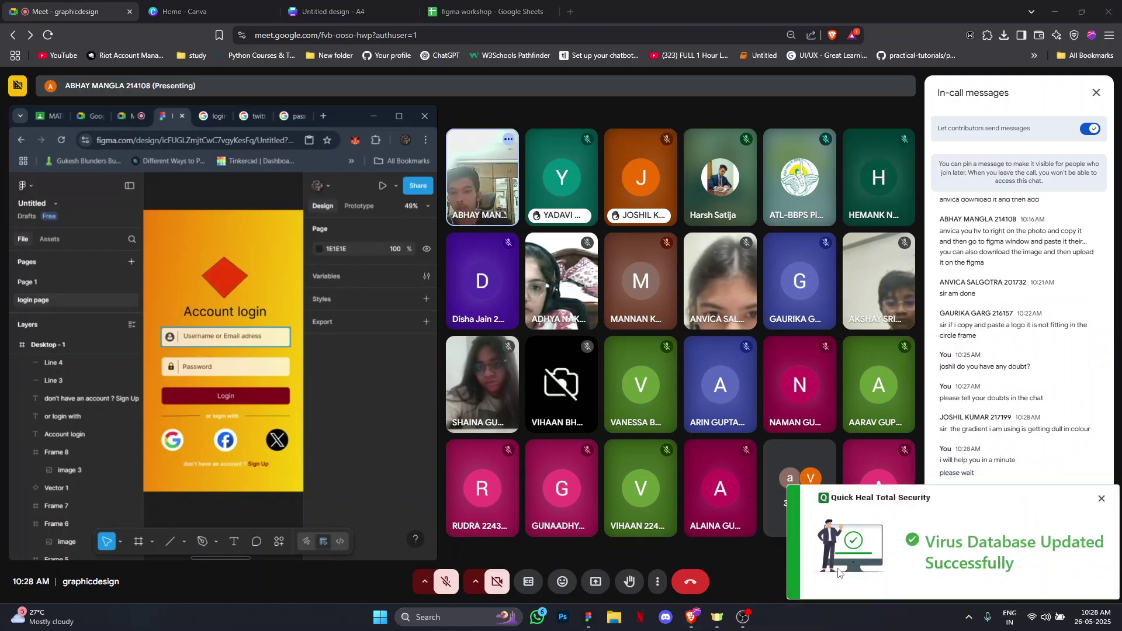
Dismiss the antivirus update notification and send "everybody" in the meeting chat
click(1102, 499)
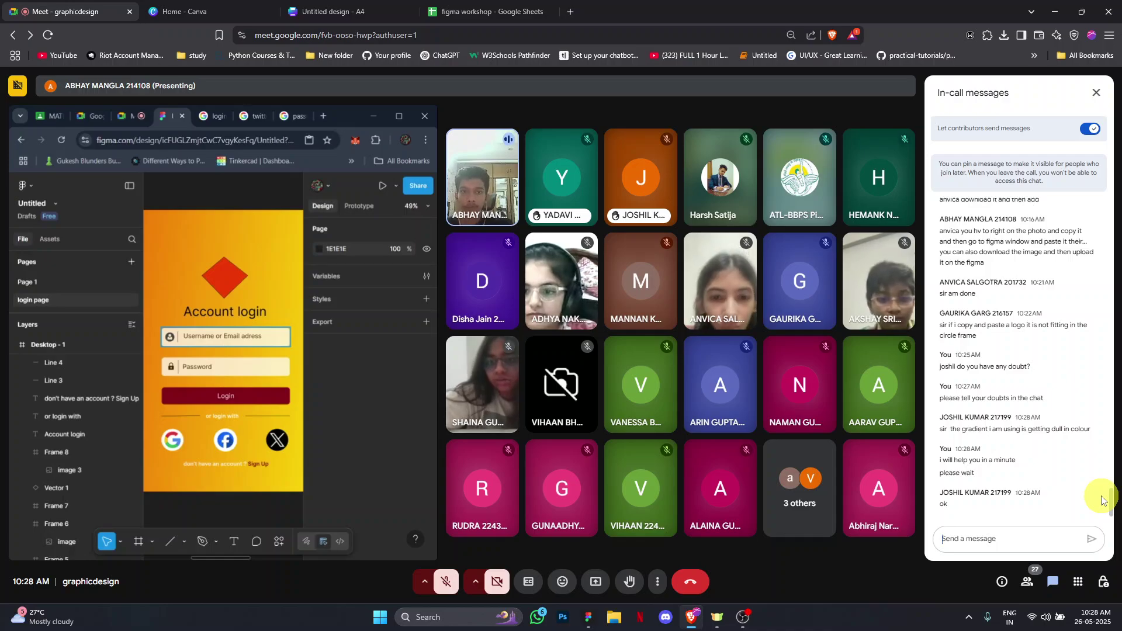
text(everybody)
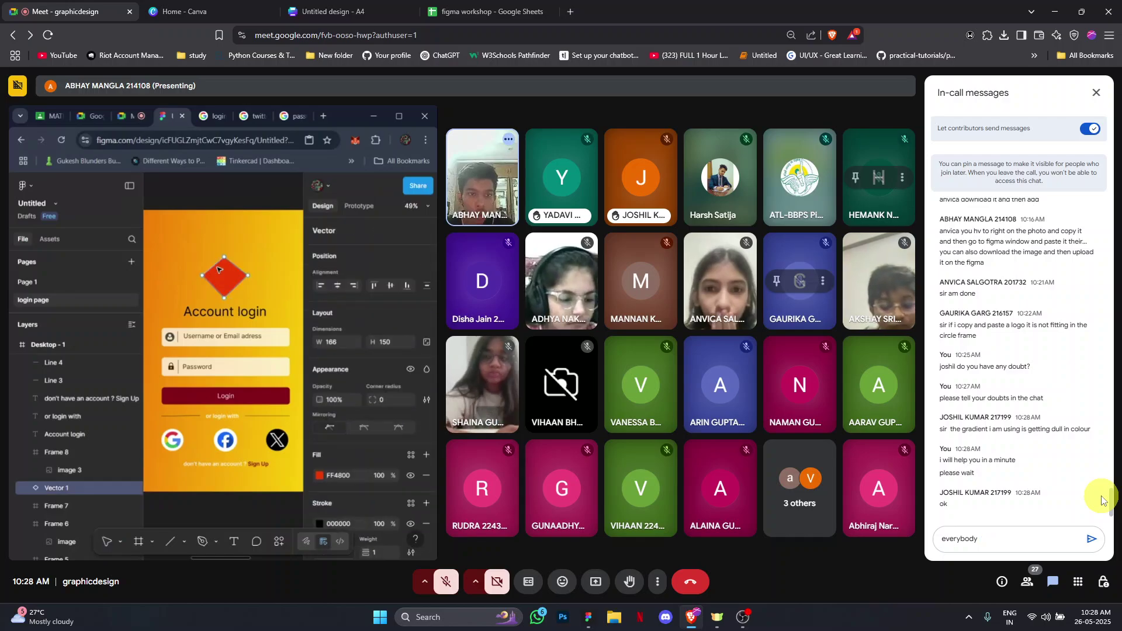
key(Return)
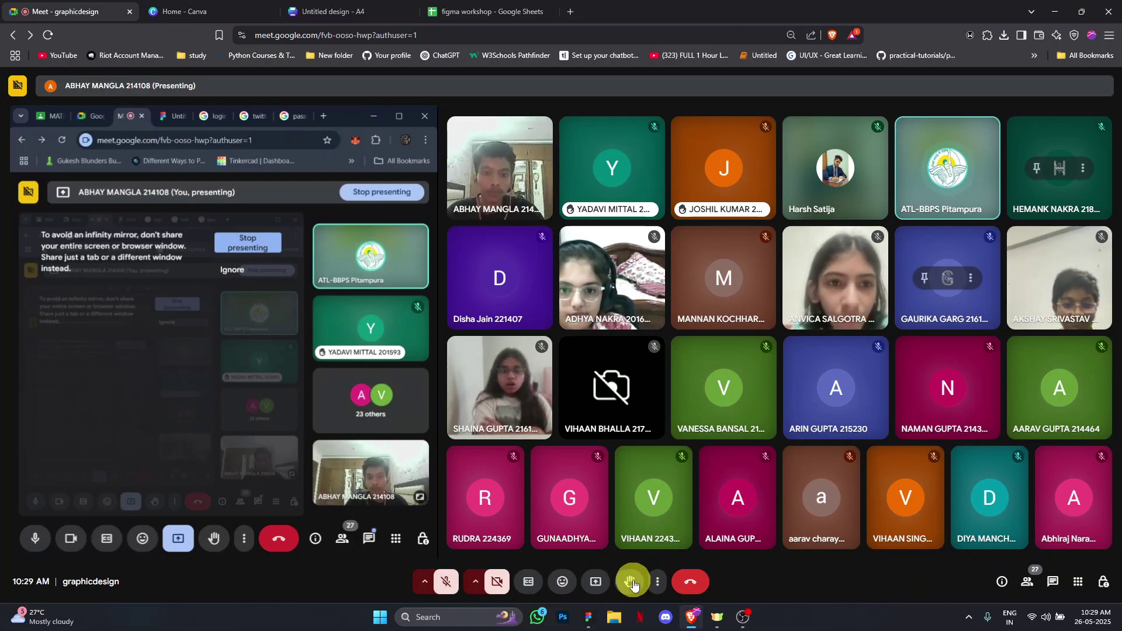
Unmute the microphone to speak to the participants and mute it again
click(449, 580)
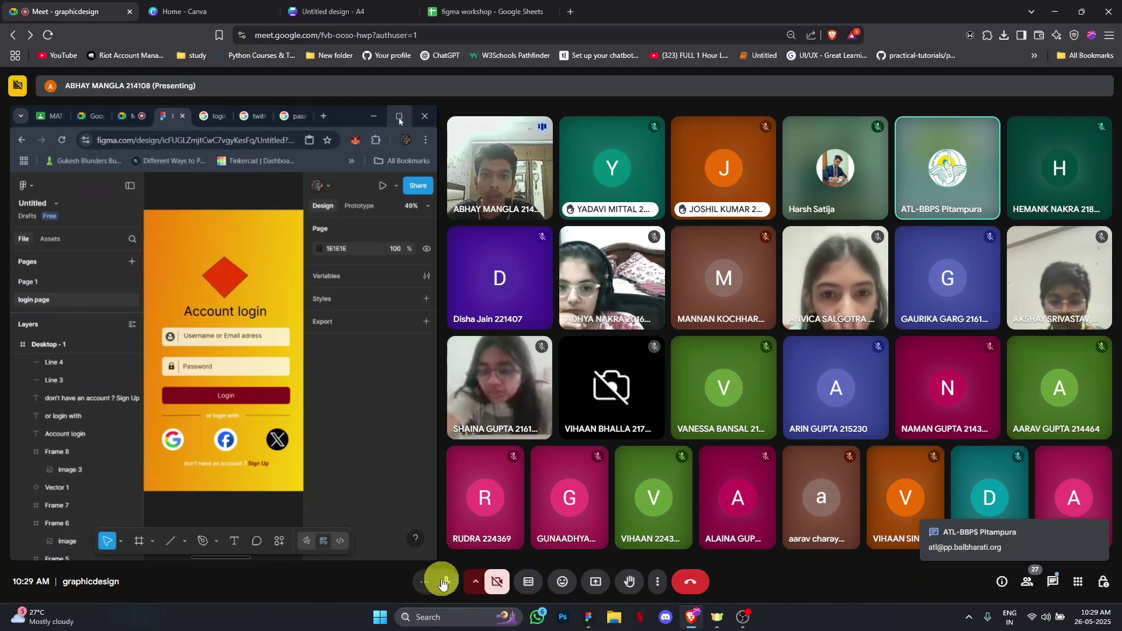
click(443, 583)
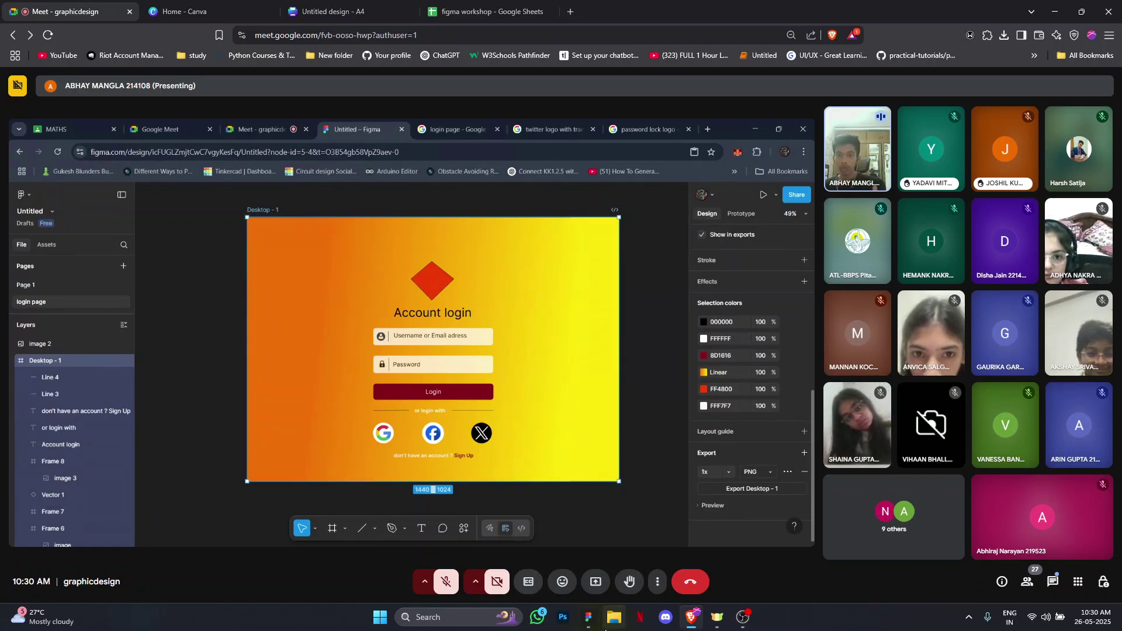
mouse_move(592, 619)
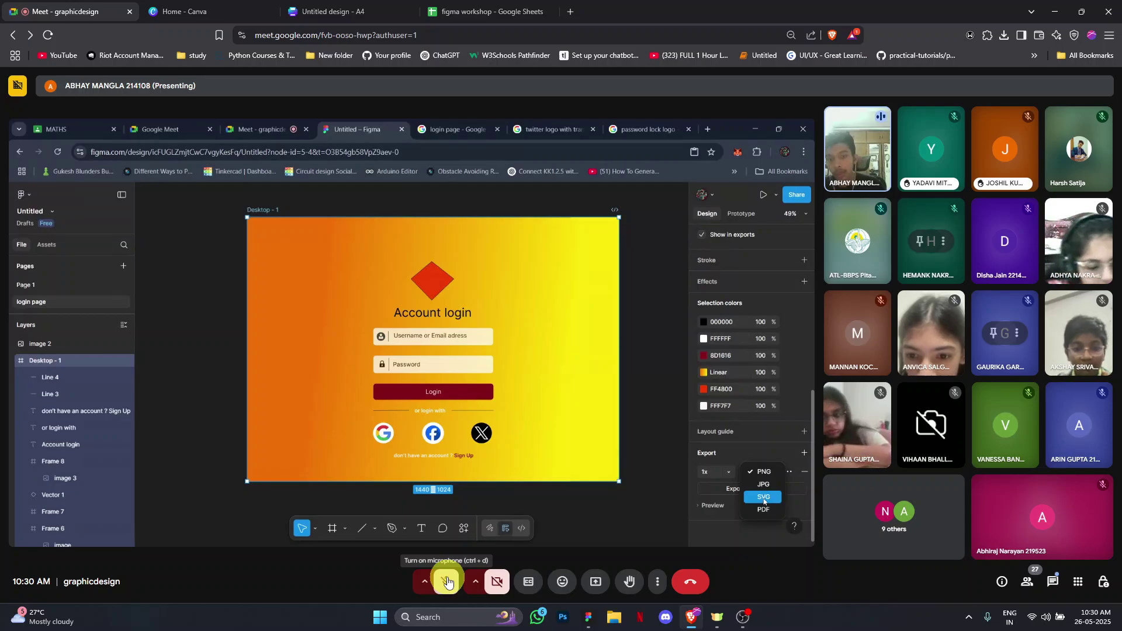
Check the meeting chat and close it, and unmute the microphone to answer the participants before muting it again
click(1052, 565)
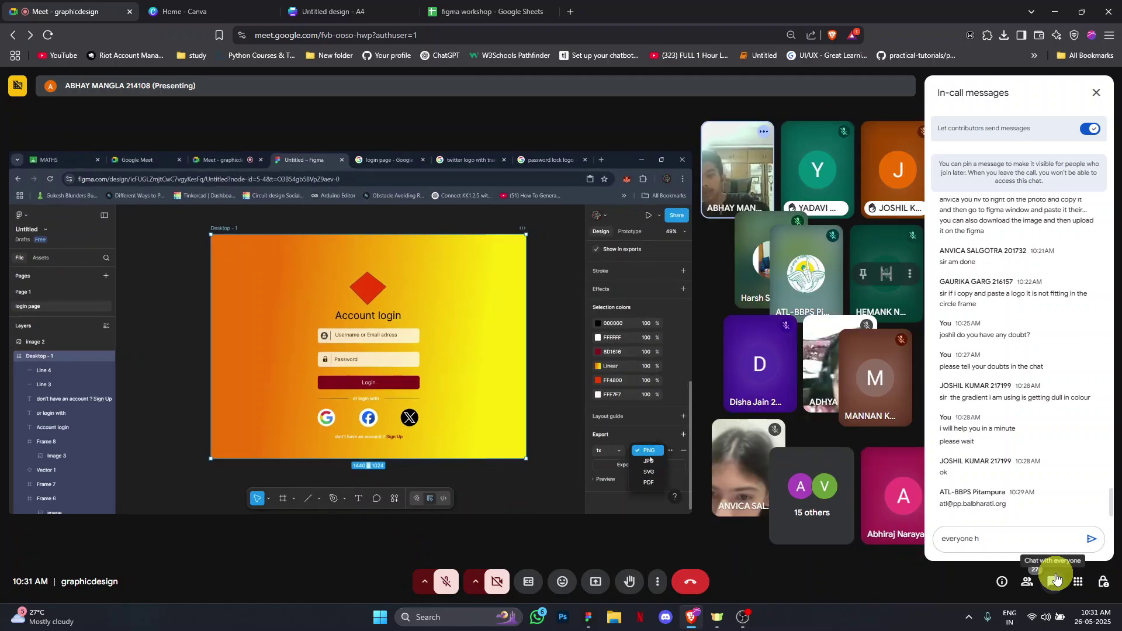
click(1056, 579)
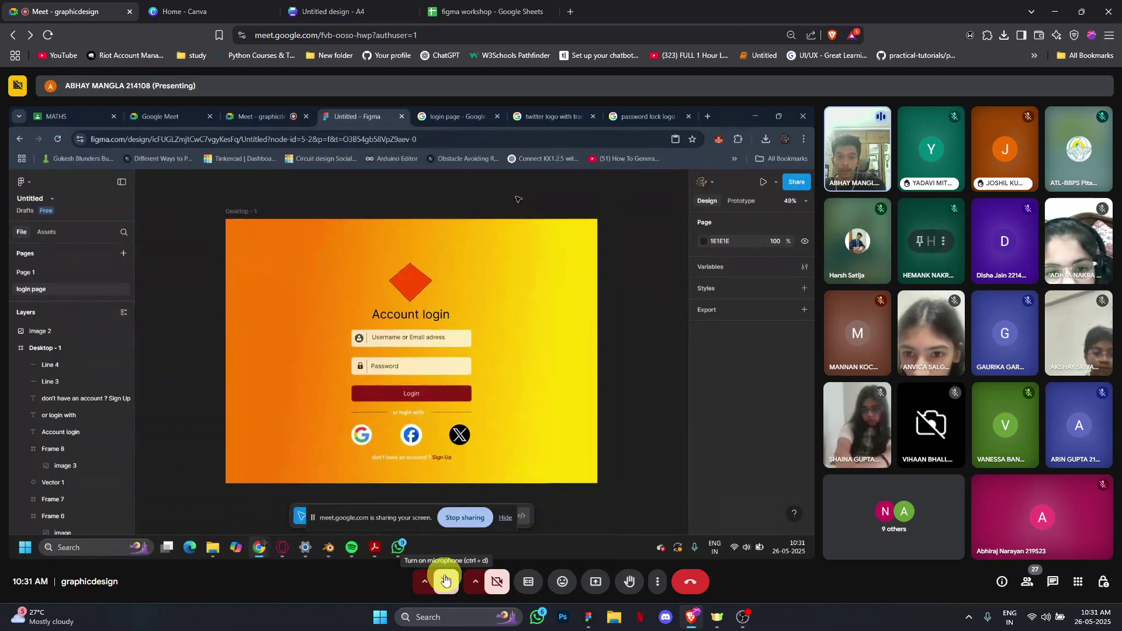
click(446, 579)
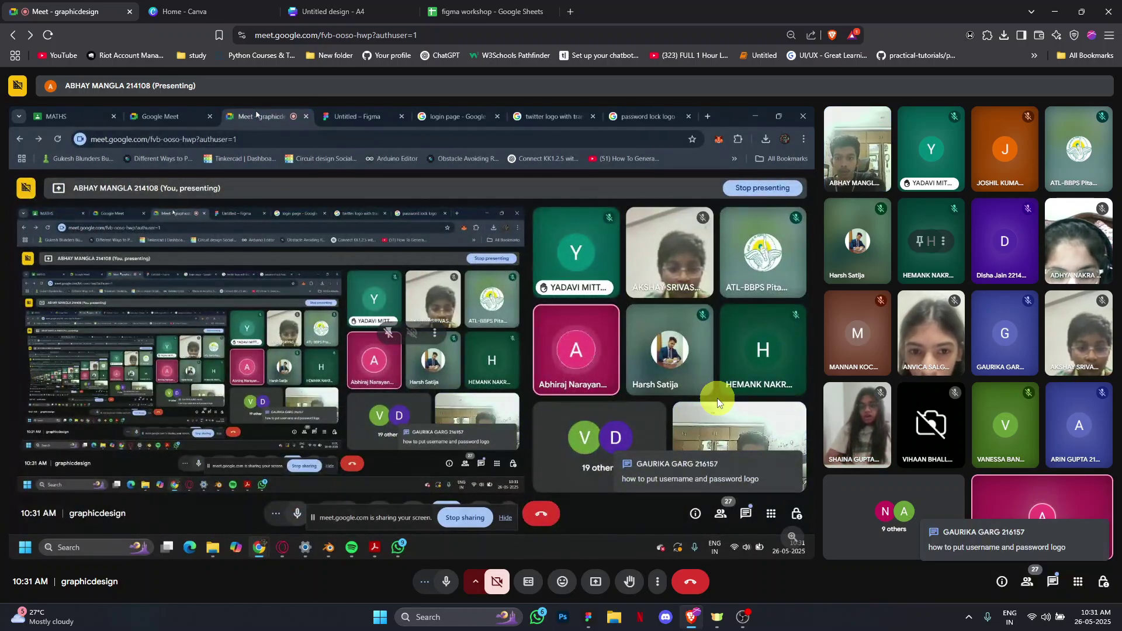
click(446, 582)
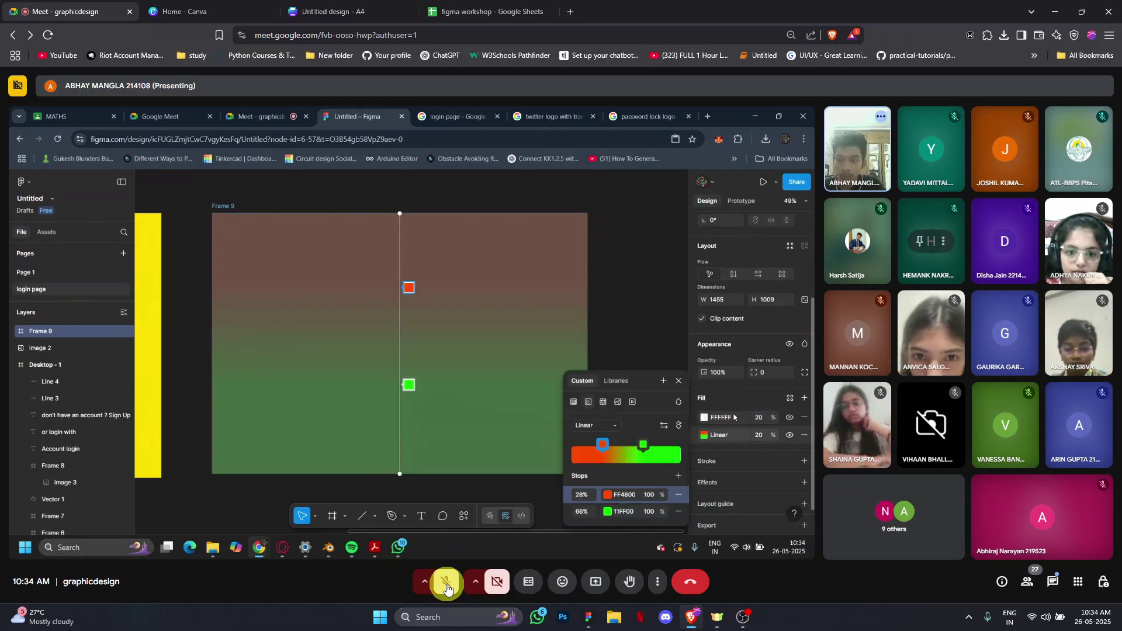
Unmute the microphone to guide the presenting participant in setting the Desktop - 1 linear gradient fill to 100% opacity, muting only briefly
click(447, 588)
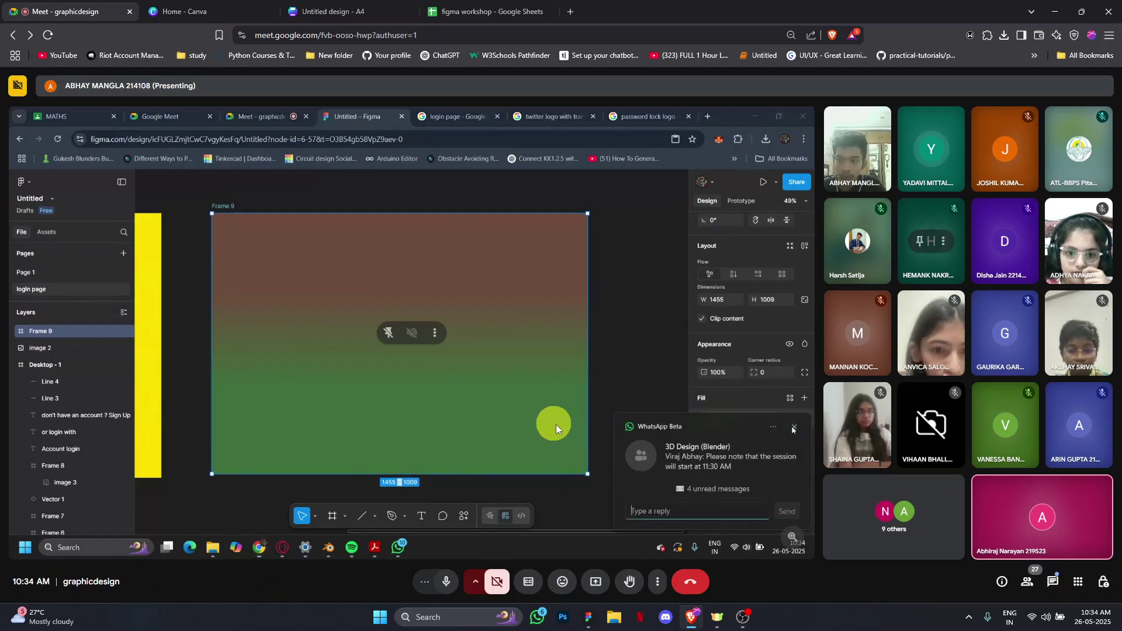
click(449, 582)
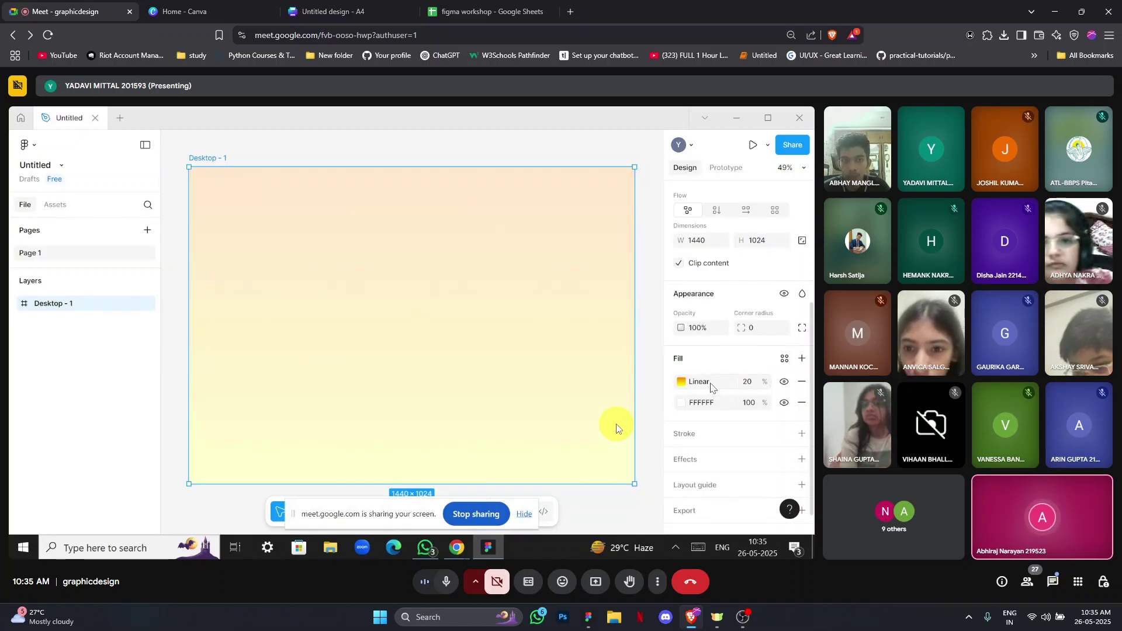
click(748, 383)
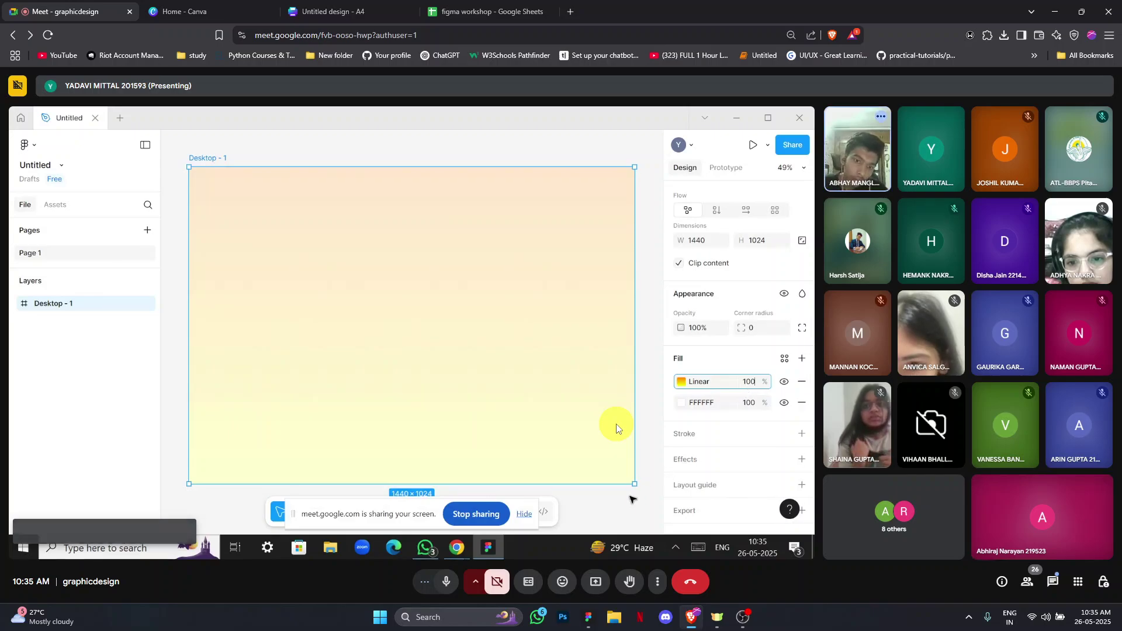
click(632, 500)
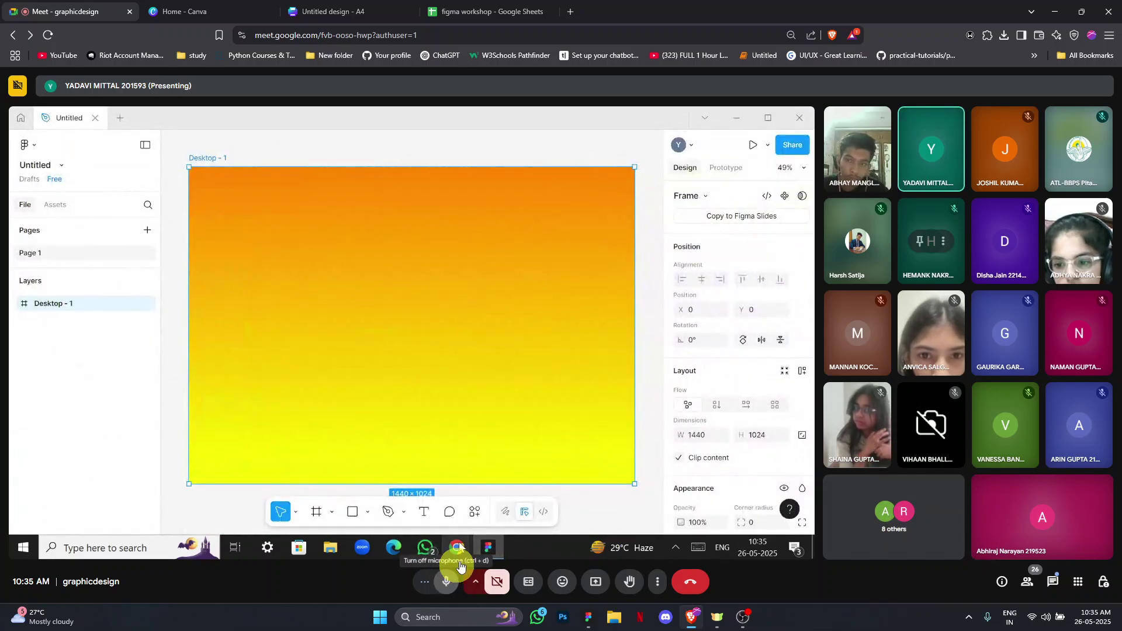
click(447, 582)
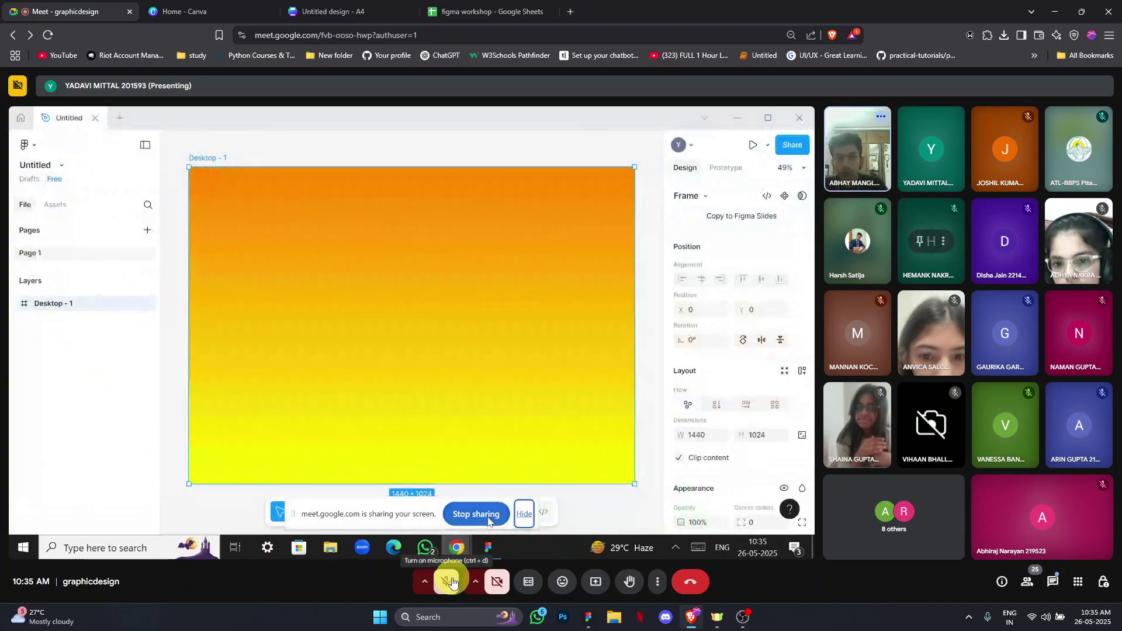
click(452, 582)
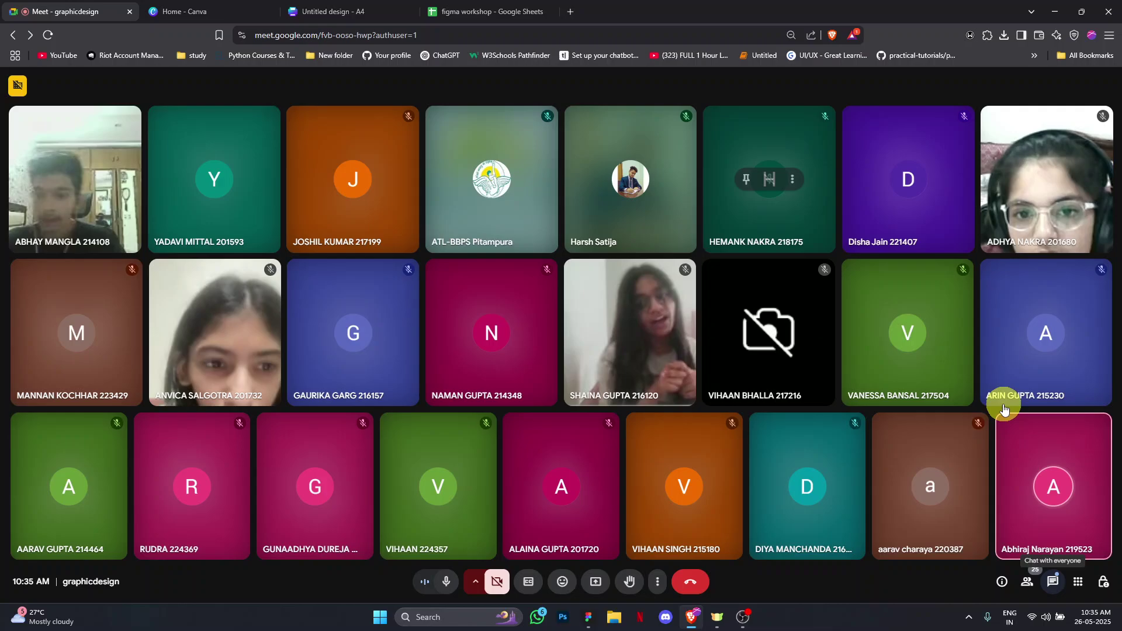
Check the newest messages in the meeting chat and look over the participant list, closing each one
click(1052, 582)
click(1017, 539)
text(everyone h)
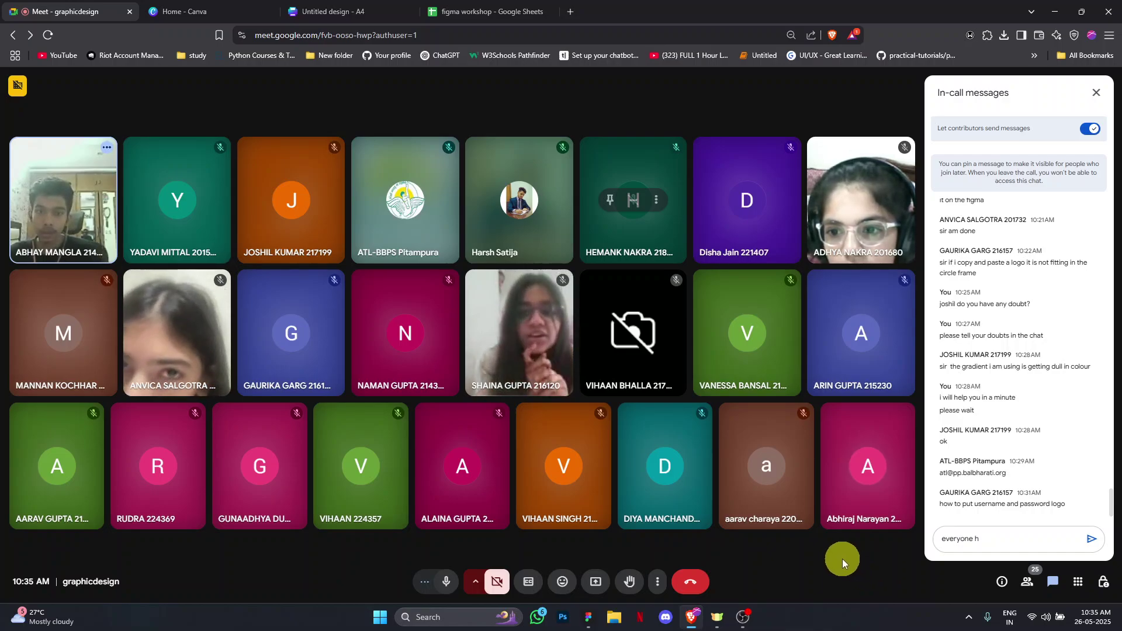
click(1095, 93)
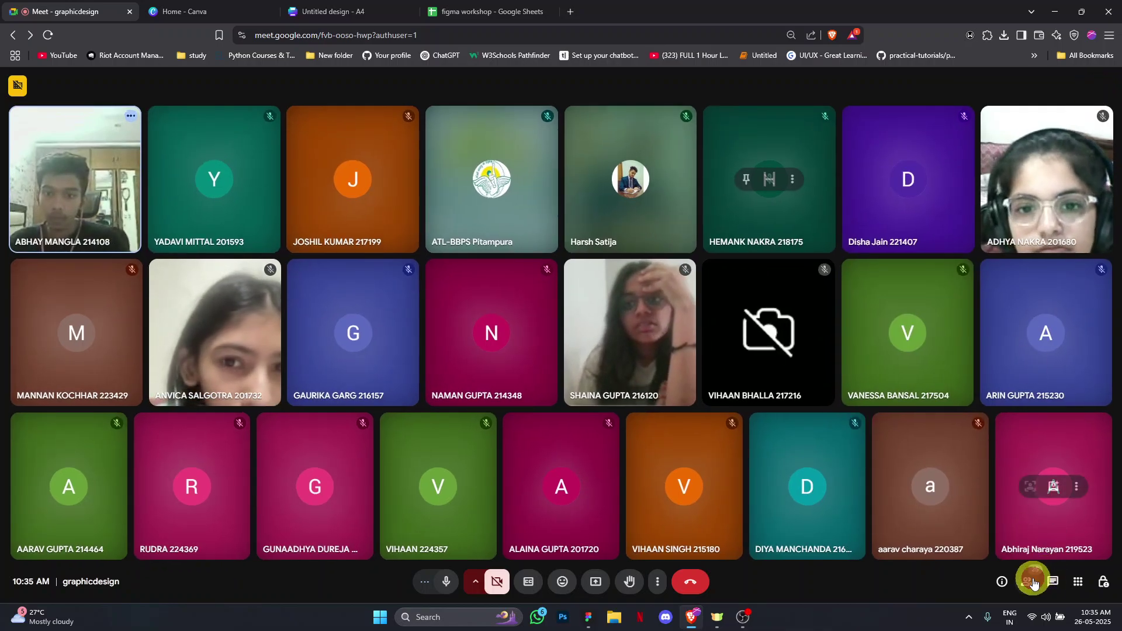
key(ctrl+alt+p)
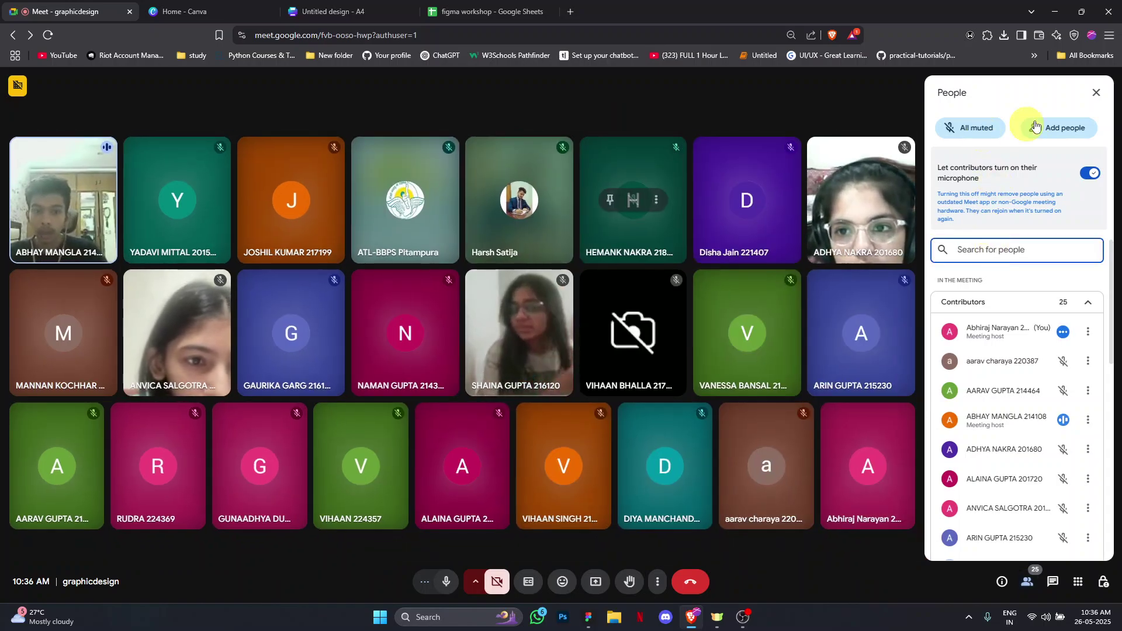
key(ctrl+alt+p)
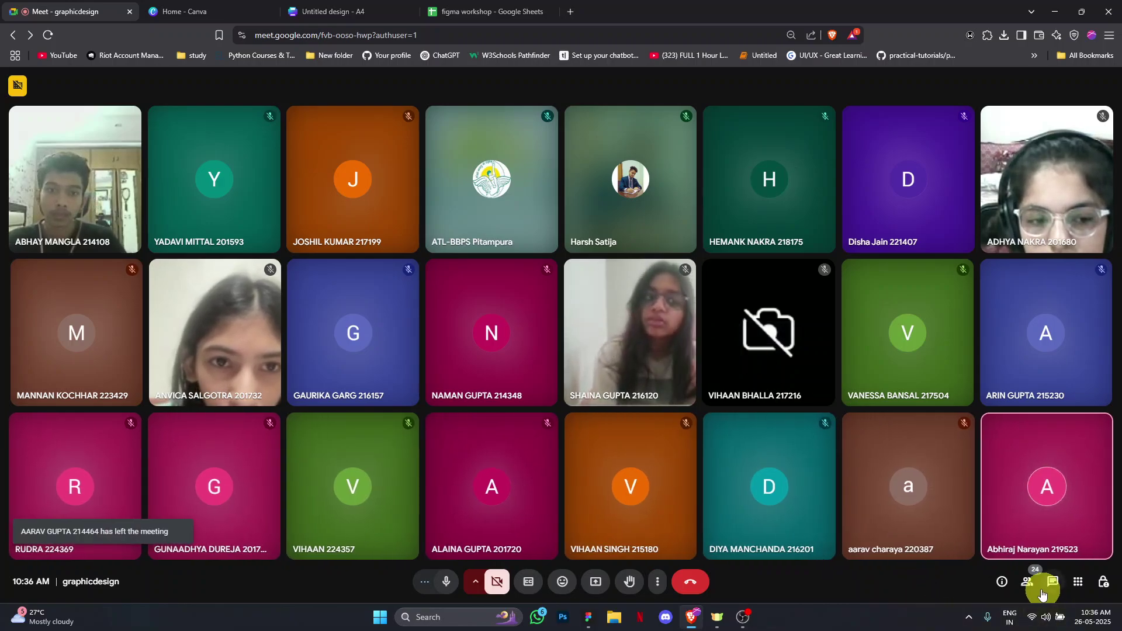
Review the in-call chat history from the earliest workshop questions to the latest doubts
key(ctrl+alt+c)
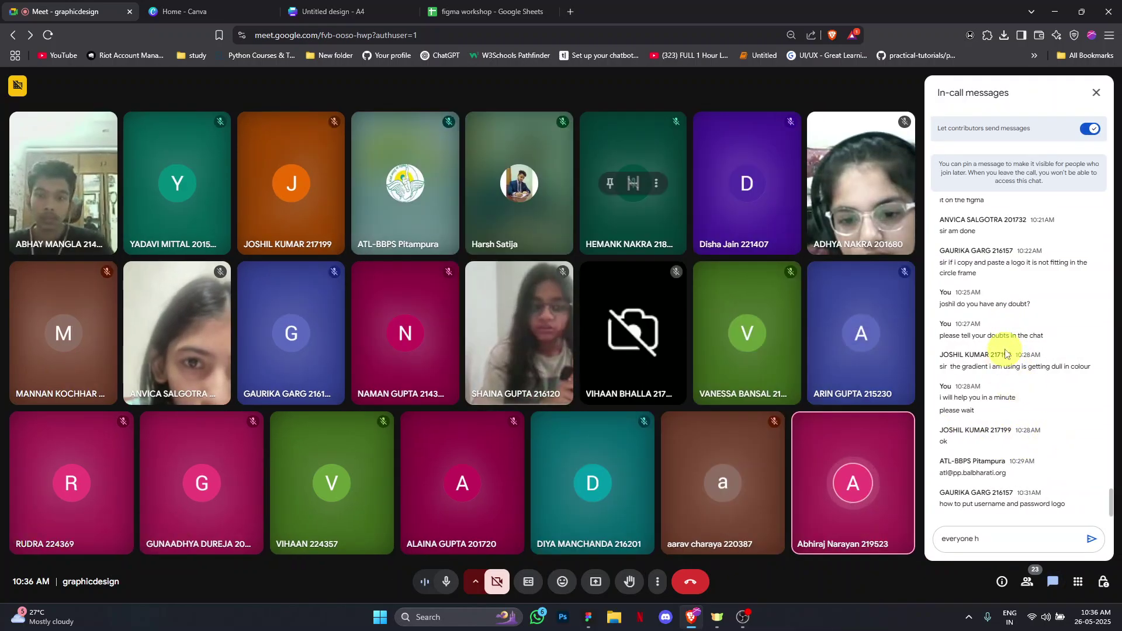
scroll(1006, 353, up, 10)
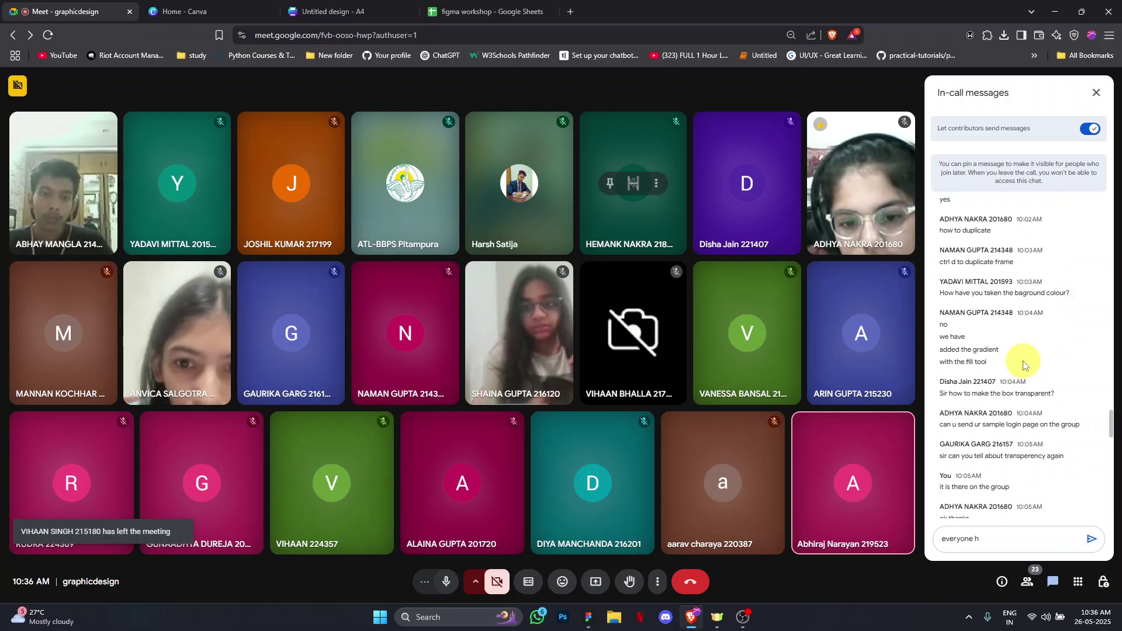
scroll(1052, 424, up, 15)
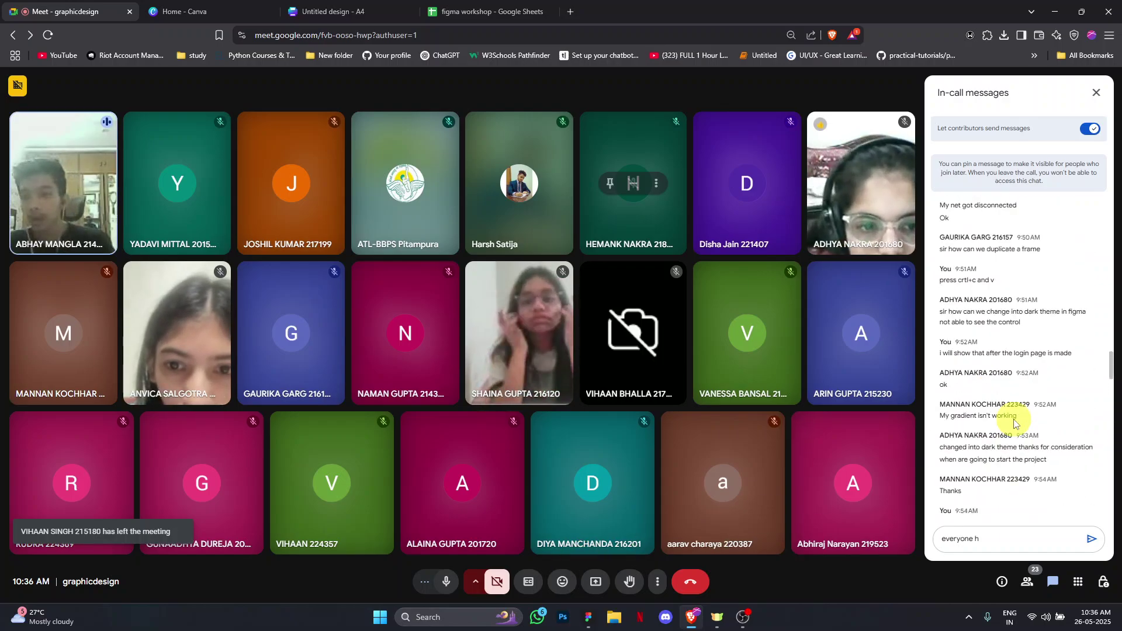
scroll(1014, 424, up, 3)
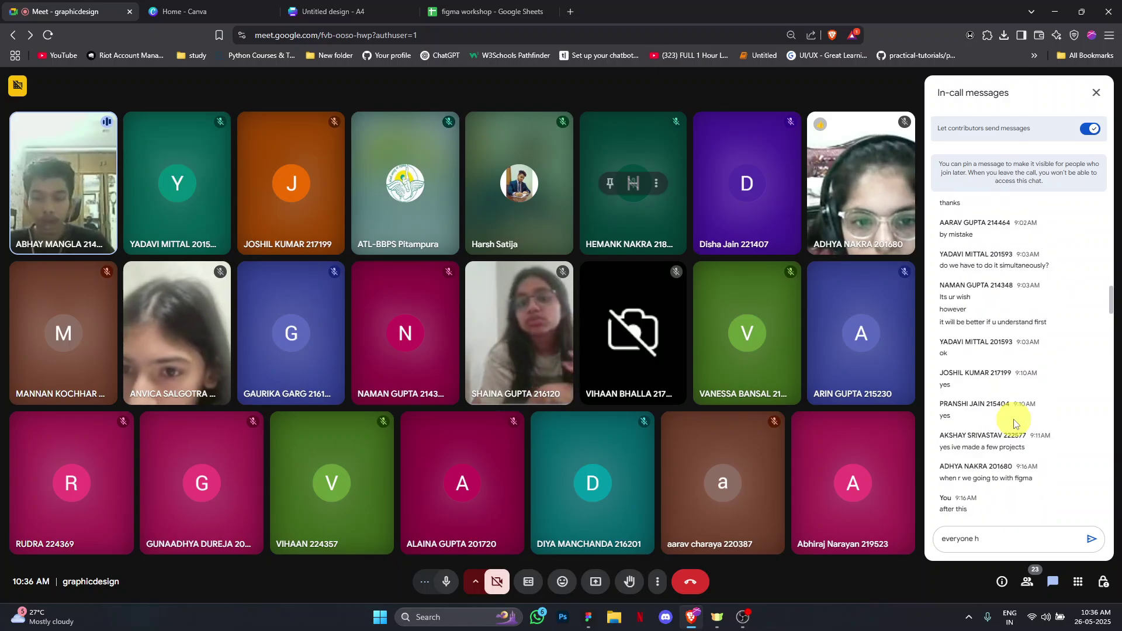
drag(1111, 330, 1117, 541)
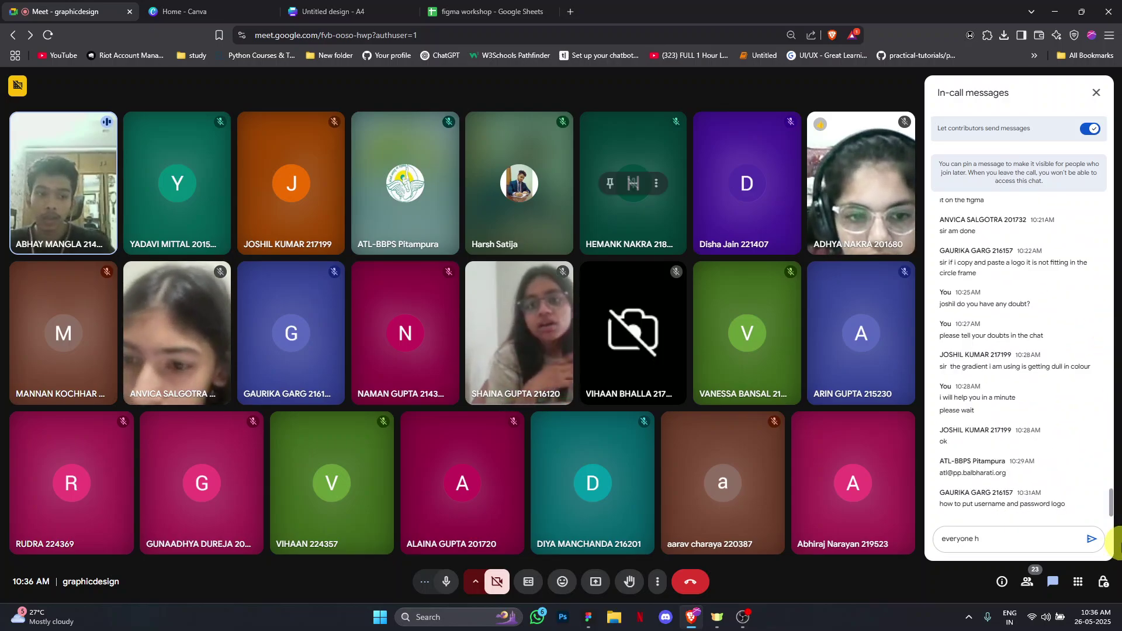
scroll(1029, 447, up, 5)
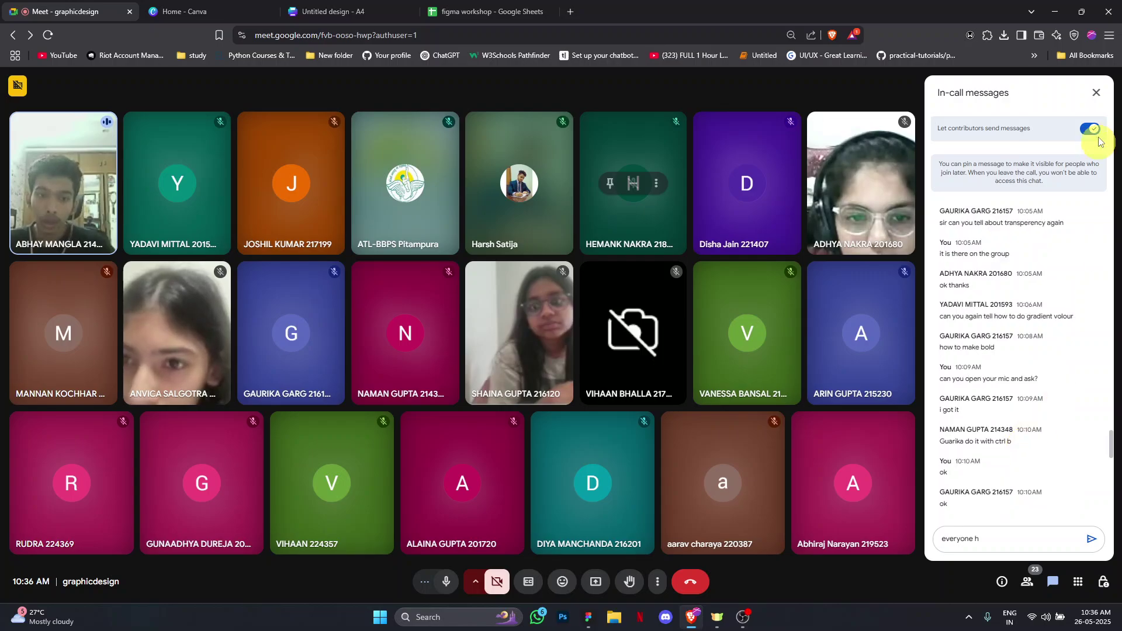